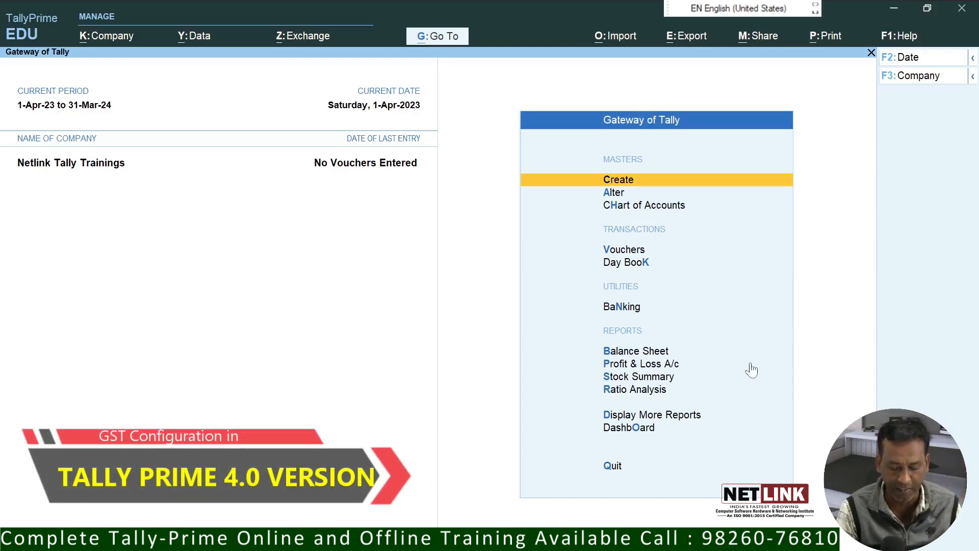
Step: Open Company Features (F11) and leave Show more features set to Yes
{"action": "key", "text": "F11"}
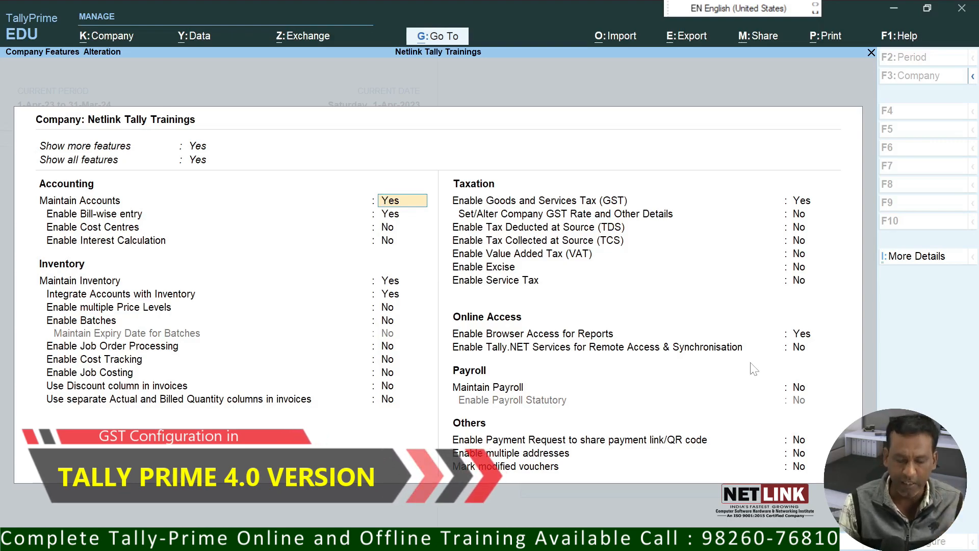
{"action": "key", "text": "Up"}
{"action": "key", "text": "Up"}
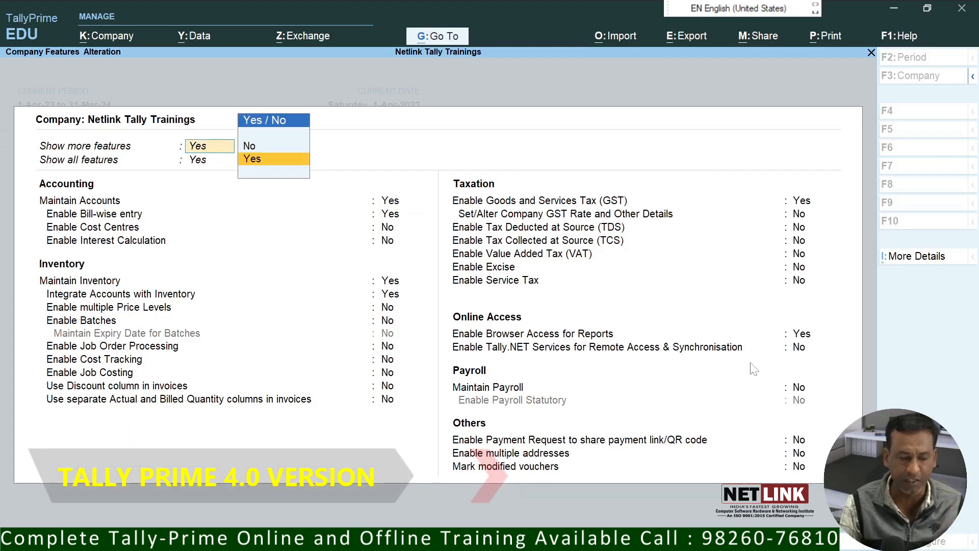
{"action": "key", "text": "Return"}
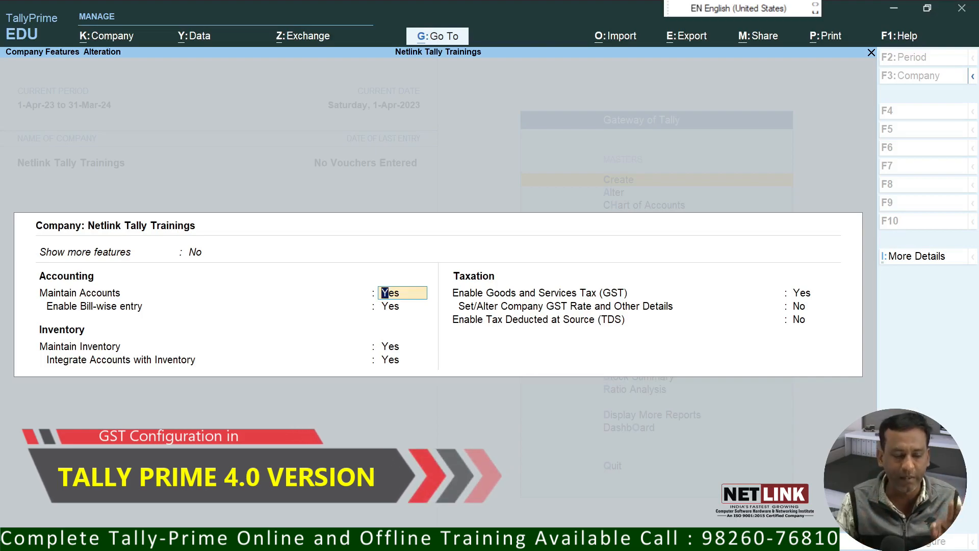
{"action": "key", "text": "BackSpace"}
{"action": "key", "text": "Down"}
{"action": "key", "text": "Return"}
{"action": "key", "text": "BackSpace"}
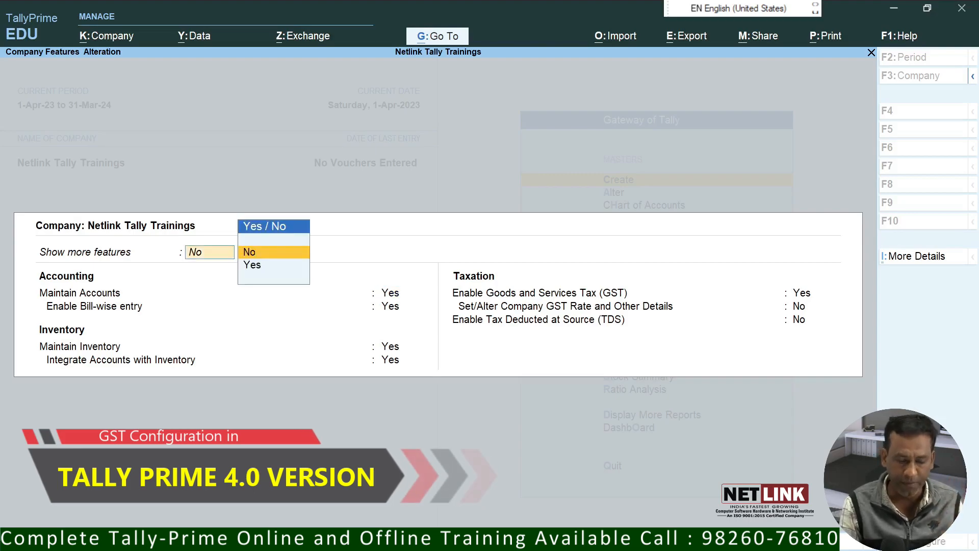
{"action": "key", "text": "Down"}
{"action": "key", "text": "Return"}
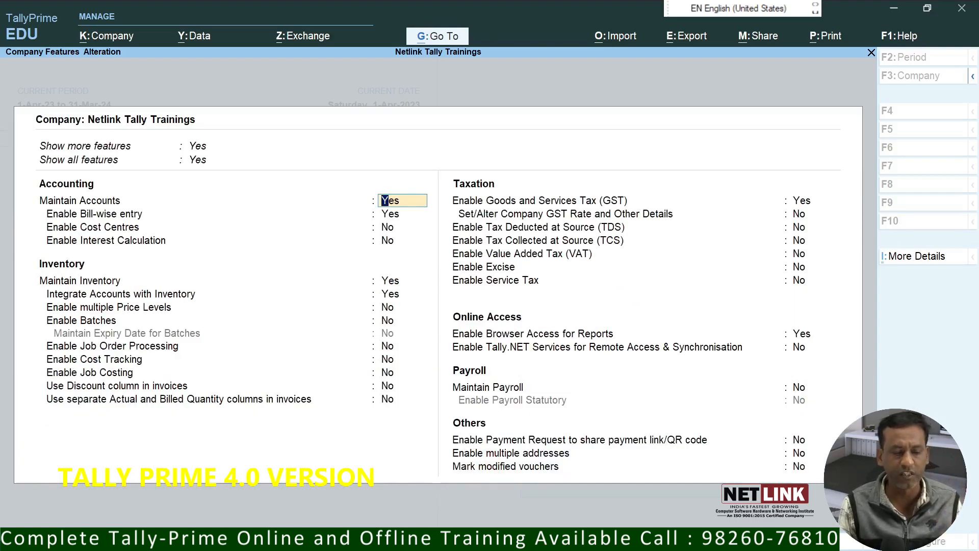
Step: Keep Maintain Accounts and Enable GST on, opening the GST Details form for Madhya Pradesh
{"action": "key", "text": "Return"}
{"action": "key", "text": "Return"}
{"action": "key", "text": "Return"}
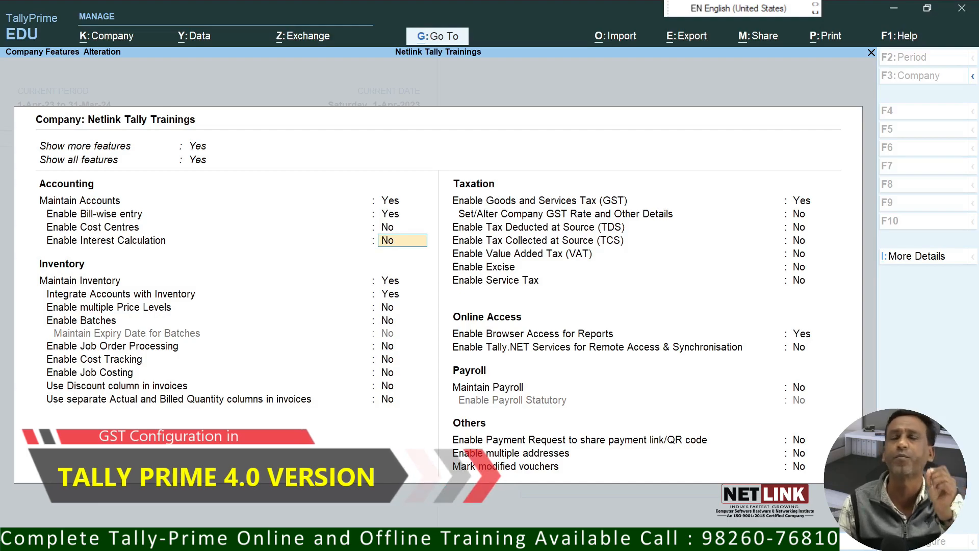
{"action": "key", "text": "Return"}
{"action": "key", "text": "Return"}
{"action": "key", "text": "Return"}
{"action": "key", "text": "Return"}
{"action": "key", "text": "Return"}
{"action": "key", "text": "Return"}
{"action": "key", "text": "Return"}
{"action": "key", "text": "Return"}
{"action": "key", "text": "Return"}
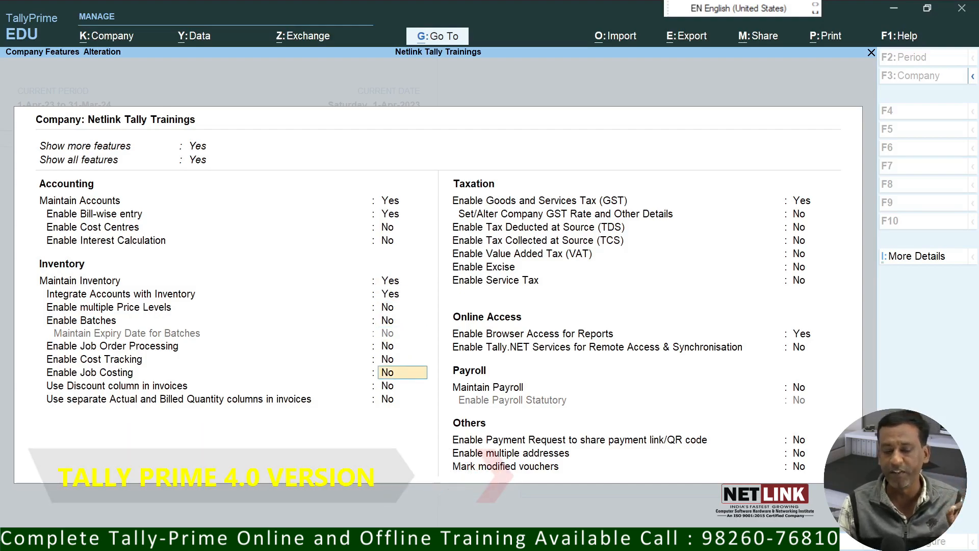
{"action": "key", "text": "Return"}
{"action": "key", "text": "Return"}
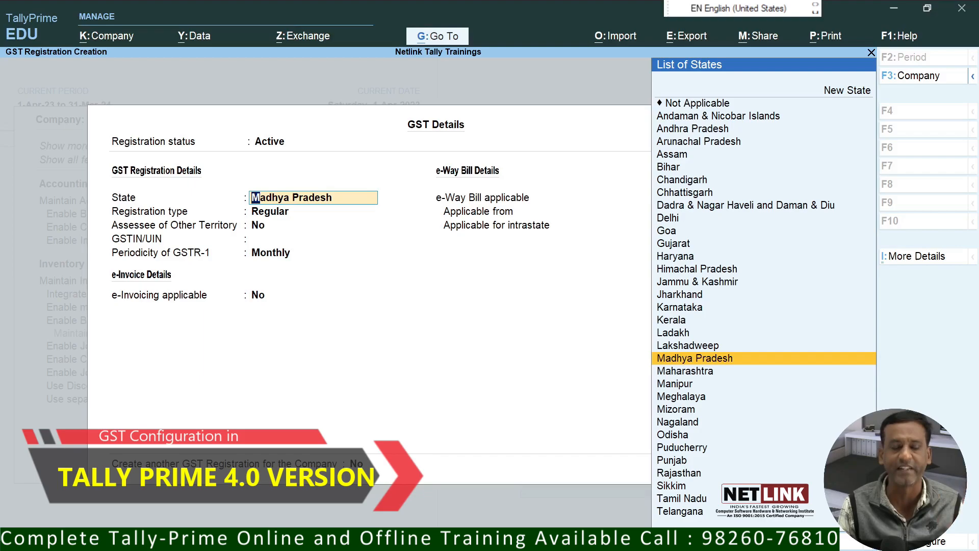
{"action": "key", "text": "Return"}
Step: Enter the company's GSTIN, set GSTR-1 periodicity to Quarterly, and e-Way Bill applicable to No
{"action": "key", "text": "Return"}
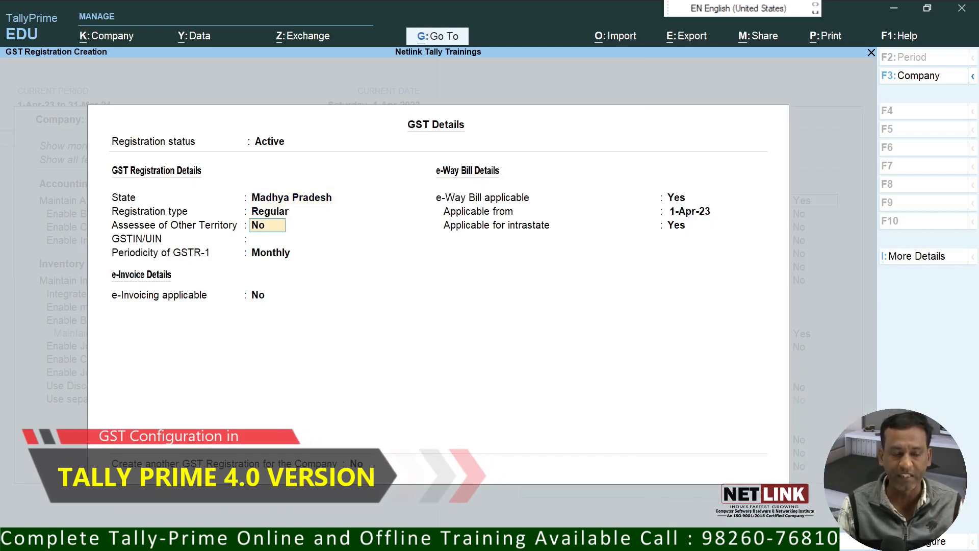
{"action": "key", "text": "Return"}
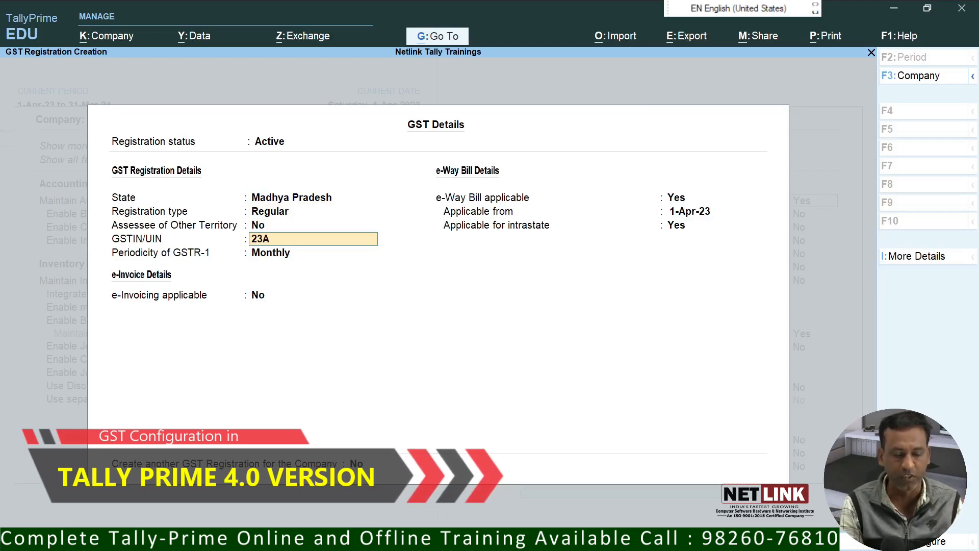
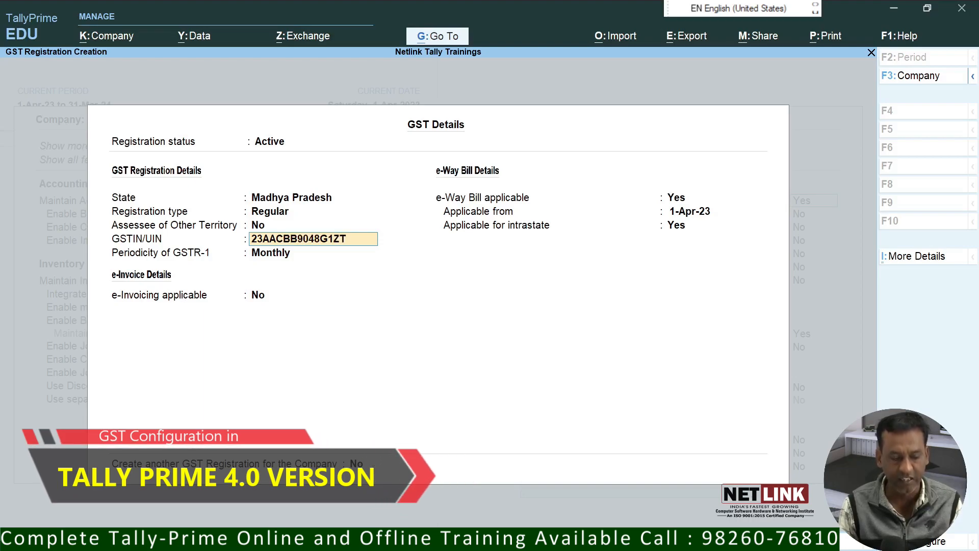
{"action": "key", "text": "Return"}
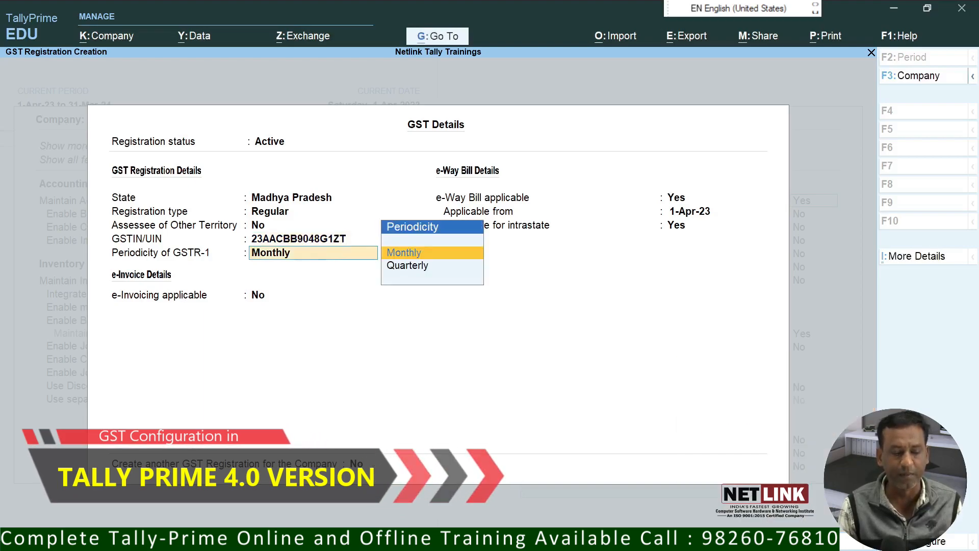
{"action": "key", "text": "Down"}
{"action": "key", "text": "Return"}
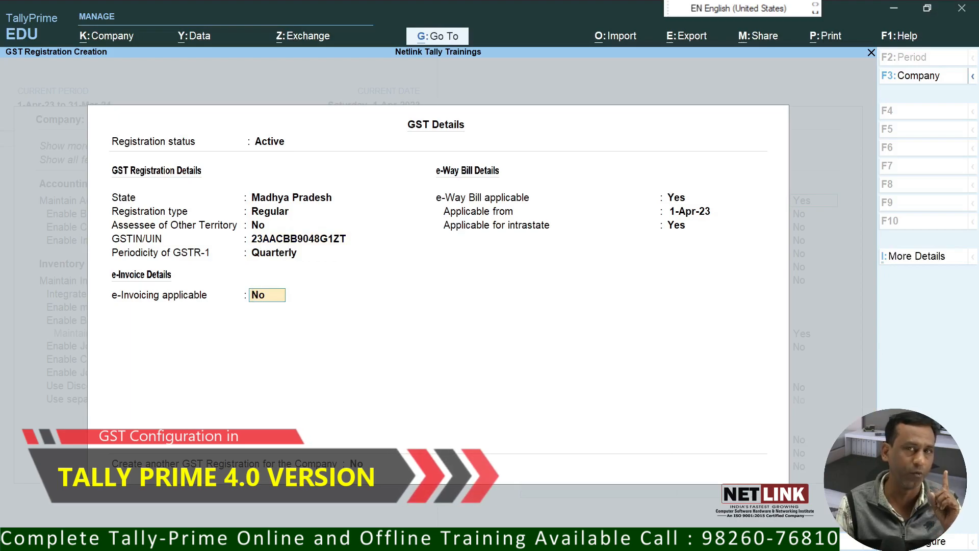
{"action": "key", "text": "Return"}
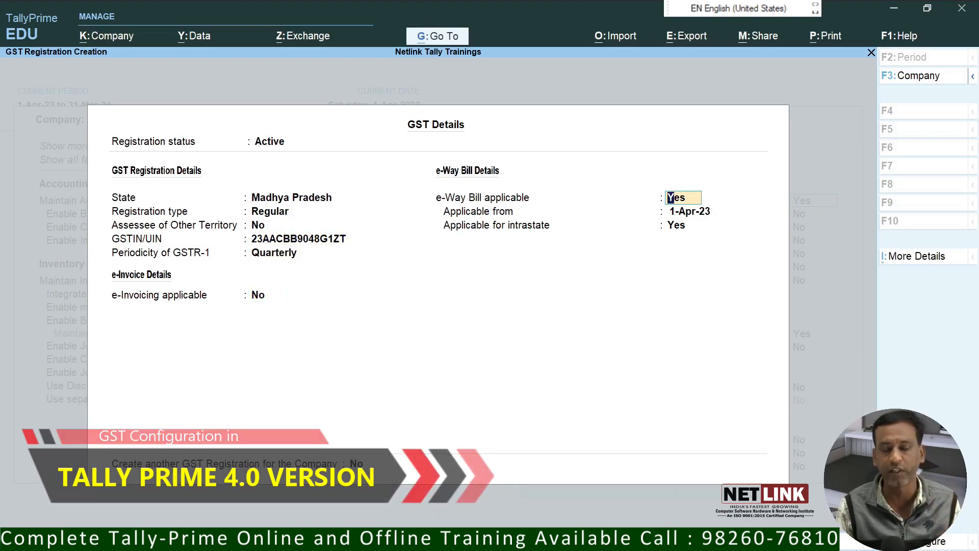
{"action": "type", "text": "n"}
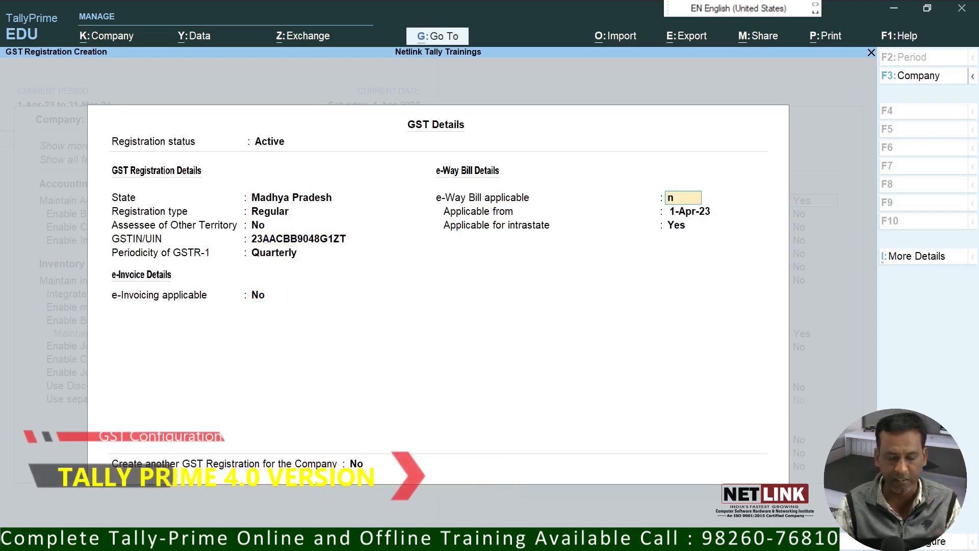
{"action": "key", "text": "Return"}
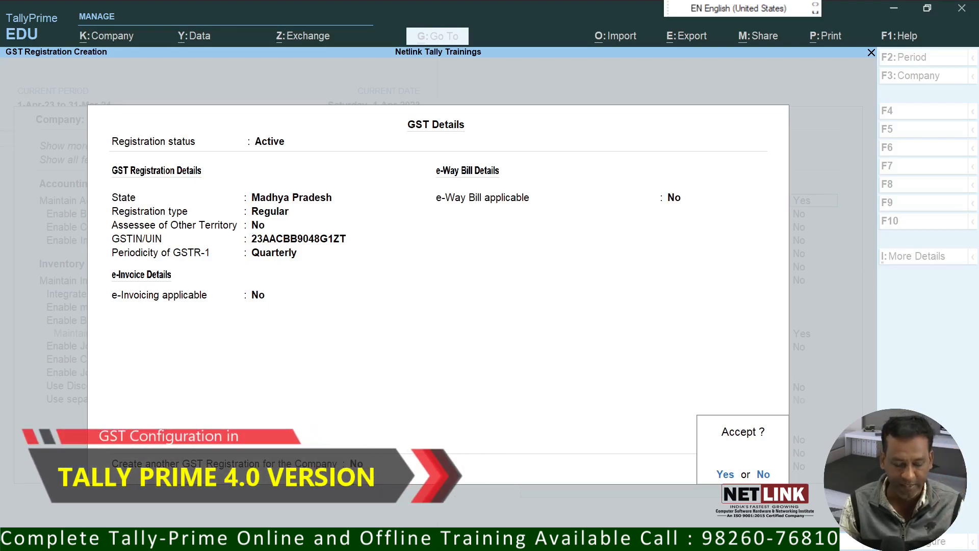
Step: Accept the GST details and save the Company Features changes
{"action": "key", "text": "Return"}
{"action": "key", "text": "Return"}
{"action": "key", "text": "Return"}
{"action": "key", "text": "Return"}
{"action": "key", "text": "Return"}
{"action": "key", "text": "Return"}
{"action": "key", "text": "Return"}
{"action": "key", "text": "Return"}
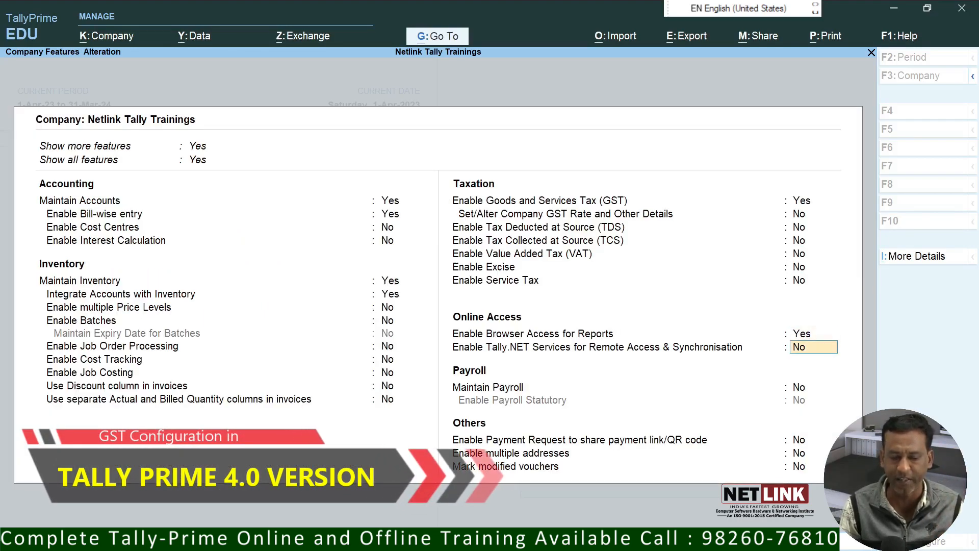
{"action": "key", "text": "Return"}
{"action": "key", "text": "Return"}
{"action": "key", "text": "Return"}
{"action": "key", "text": "Return"}
{"action": "key", "text": "Return"}
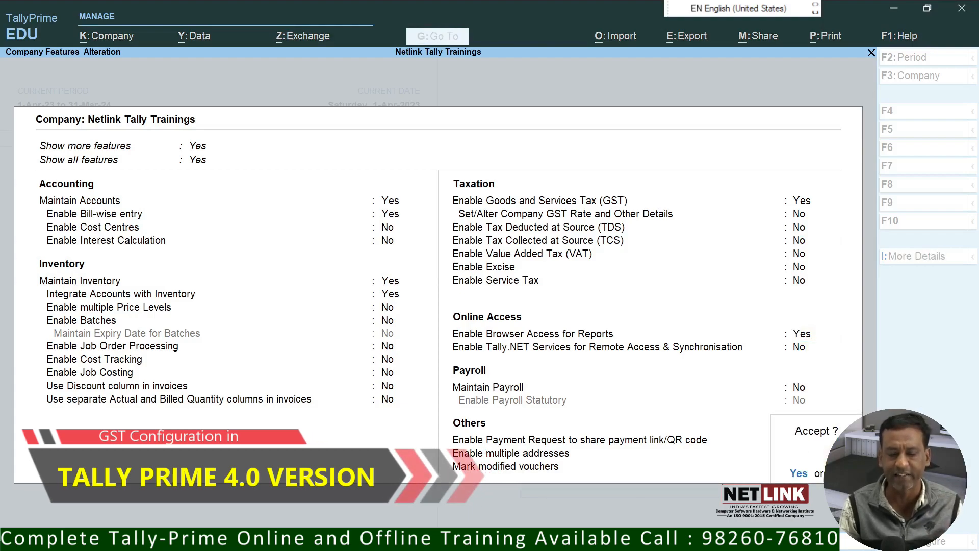
{"action": "key", "text": "Return"}
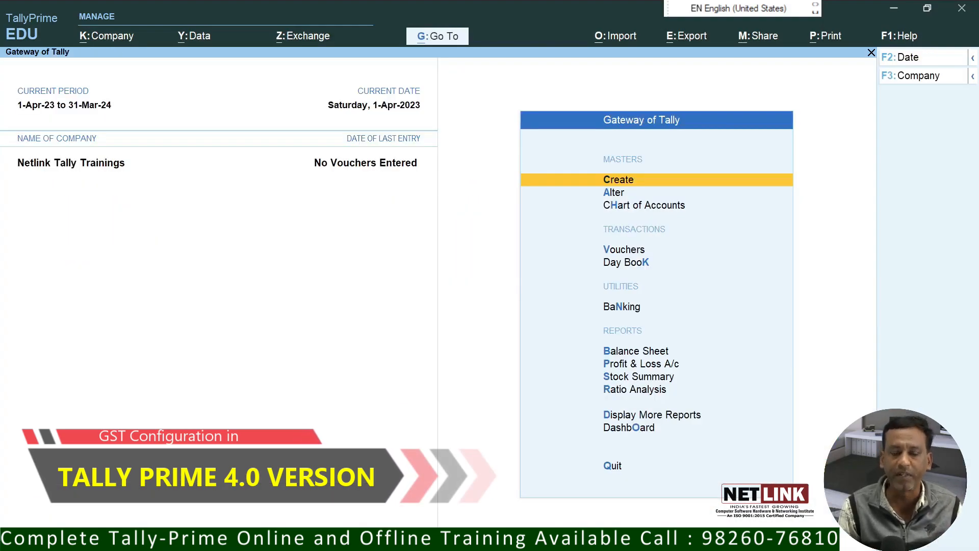
Step: Create and save ledger 'Abc Industries Bhopal' with default mailing and registration details
{"action": "key", "text": "Return"}
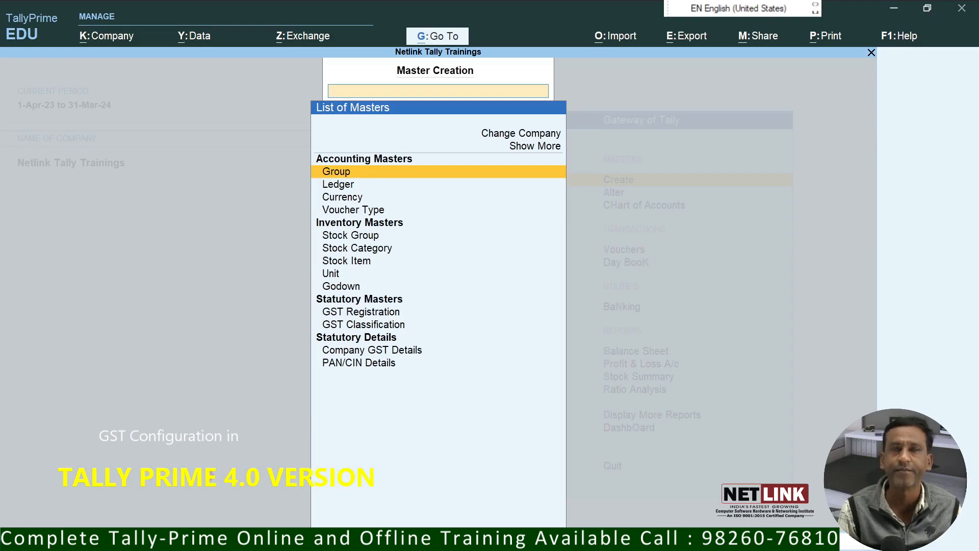
{"action": "key", "text": "Down"}
{"action": "key", "text": "Return"}
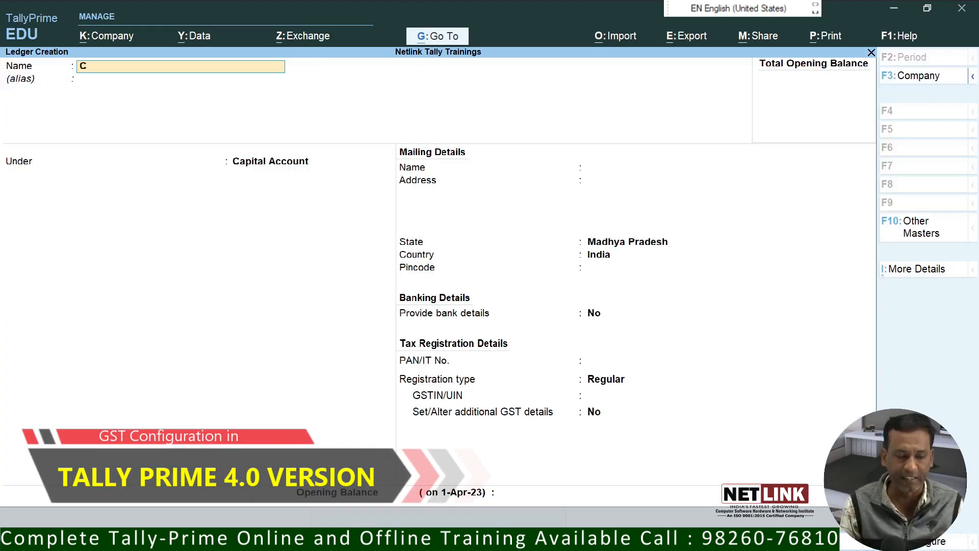
{"action": "key", "text": "BackSpace"}
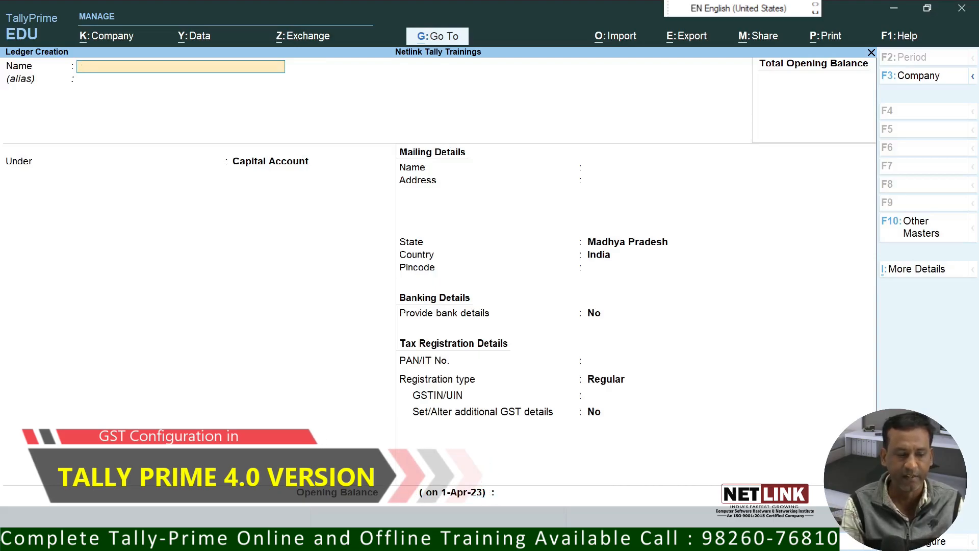
{"action": "type", "text": "Abc Industries Bhopal"}
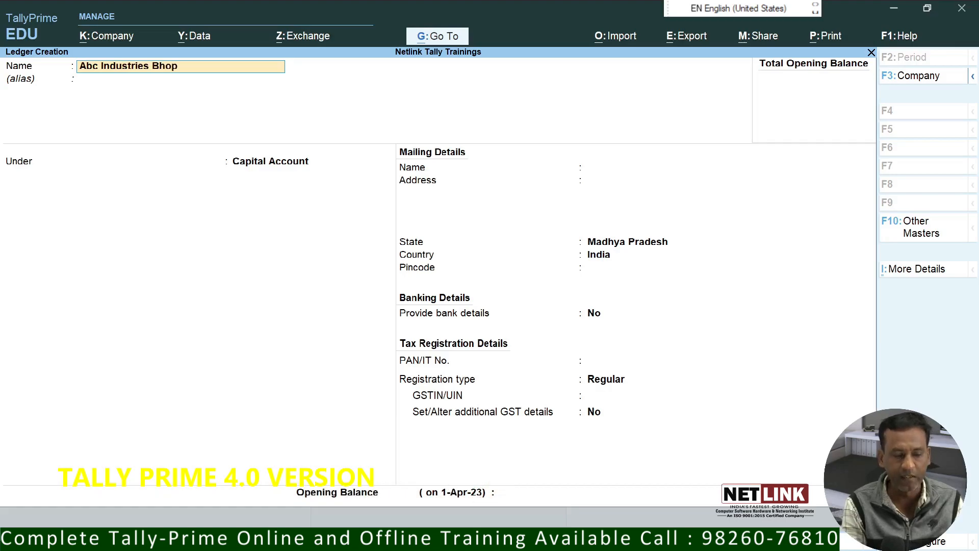
{"action": "key", "text": "Return"}
{"action": "key", "text": "Return"}
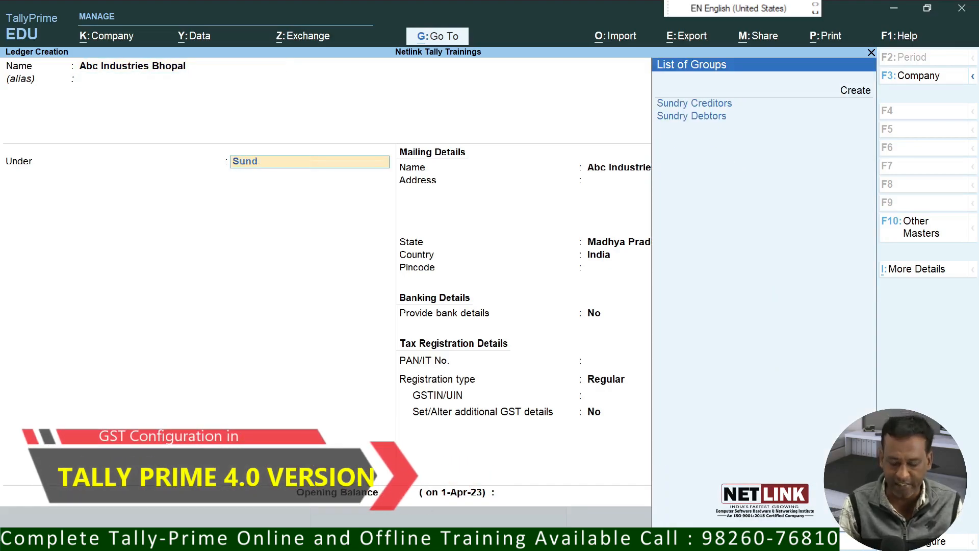
{"action": "key", "text": "Return"}
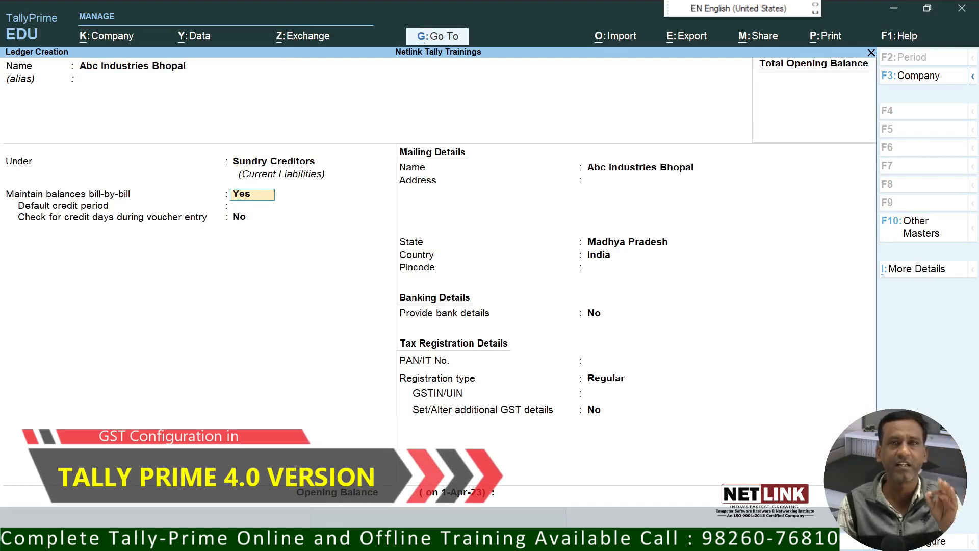
{"action": "key", "text": "Return"}
{"action": "key", "text": "Return"}
{"action": "key", "text": "Return"}
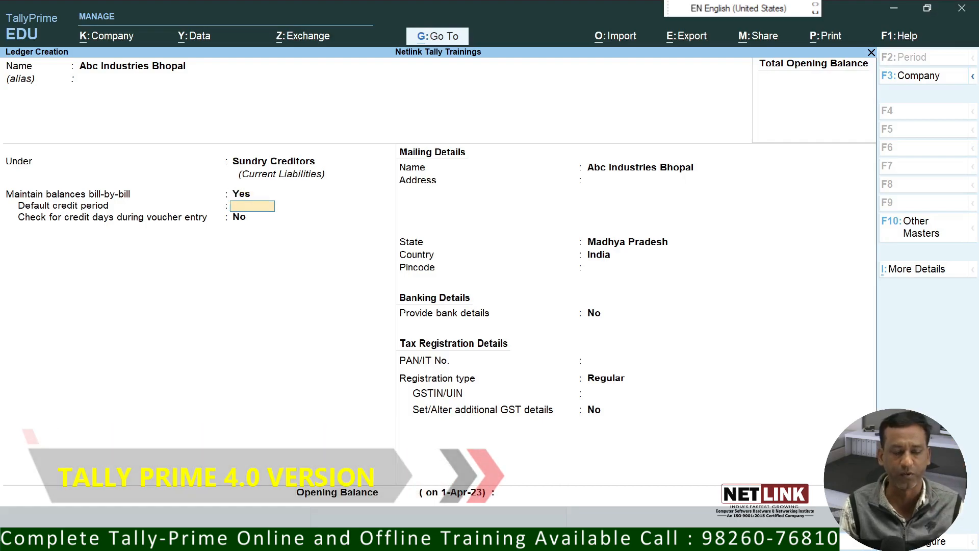
{"action": "key", "text": "Return"}
{"action": "key", "text": "Return"}
{"action": "key", "text": "Return"}
{"action": "key", "text": "Return"}
{"action": "key", "text": "Return"}
{"action": "key", "text": "Return"}
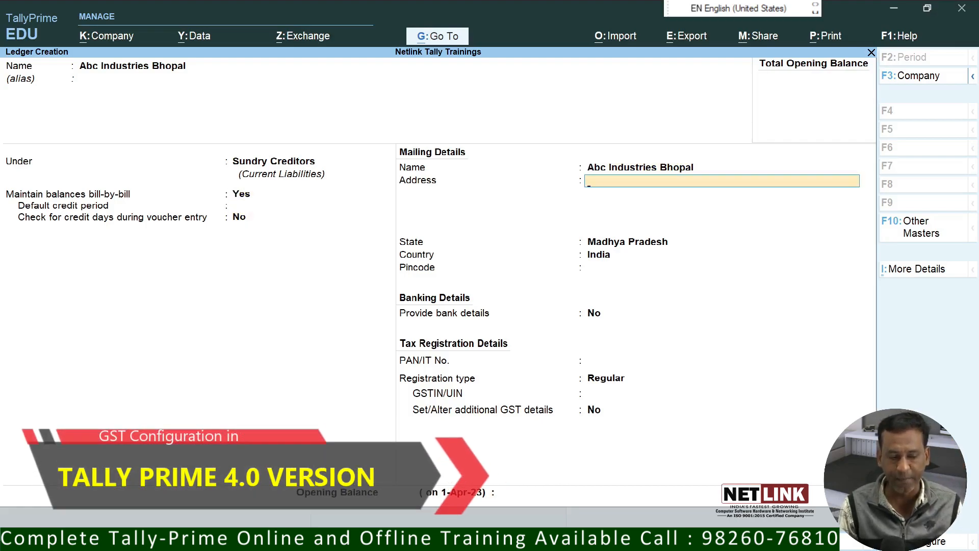
{"action": "key", "text": "Return"}
{"action": "key", "text": "Return"}
{"action": "key", "text": "Return"}
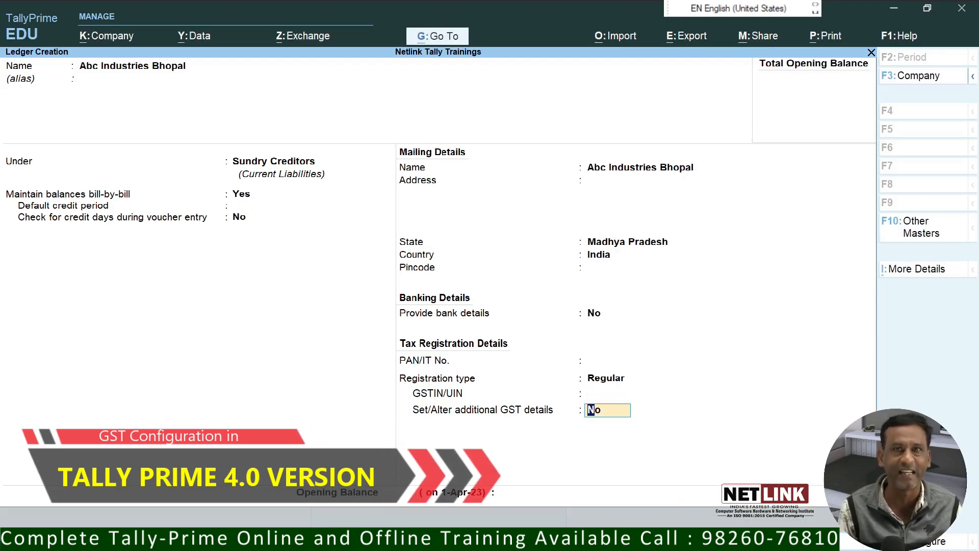
{"action": "key", "text": "Return"}
{"action": "key", "text": "Return"}
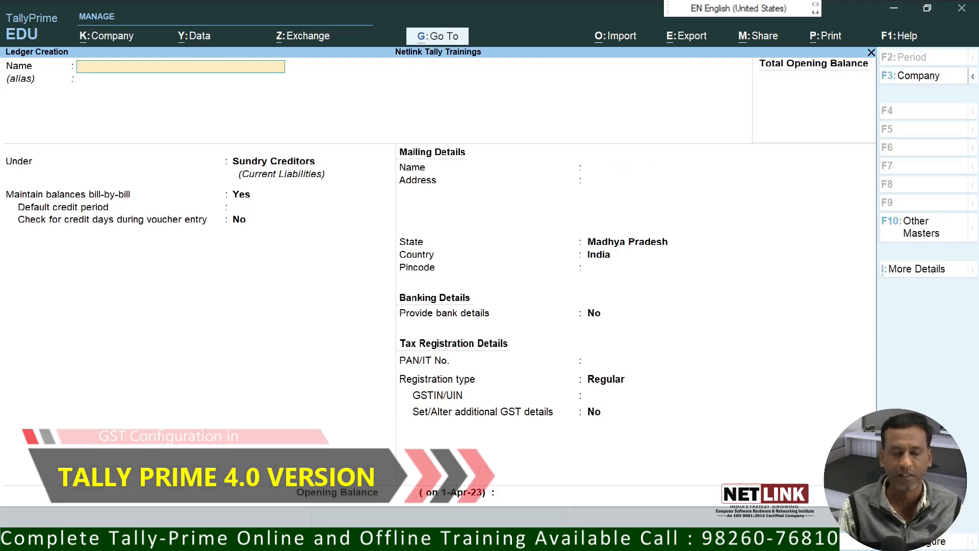
Step: Create ledger 'Raviraj Industries Indore' under Sundry Debtors with Regular GST registration and save it
{"action": "type", "text": "Raviraj I"}
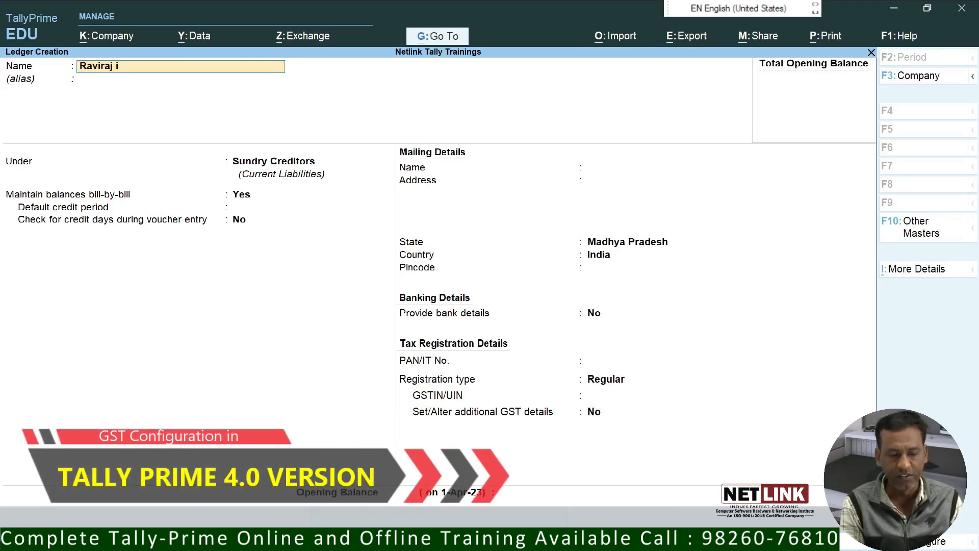
{"action": "type", "text": "ndustries Indore"}
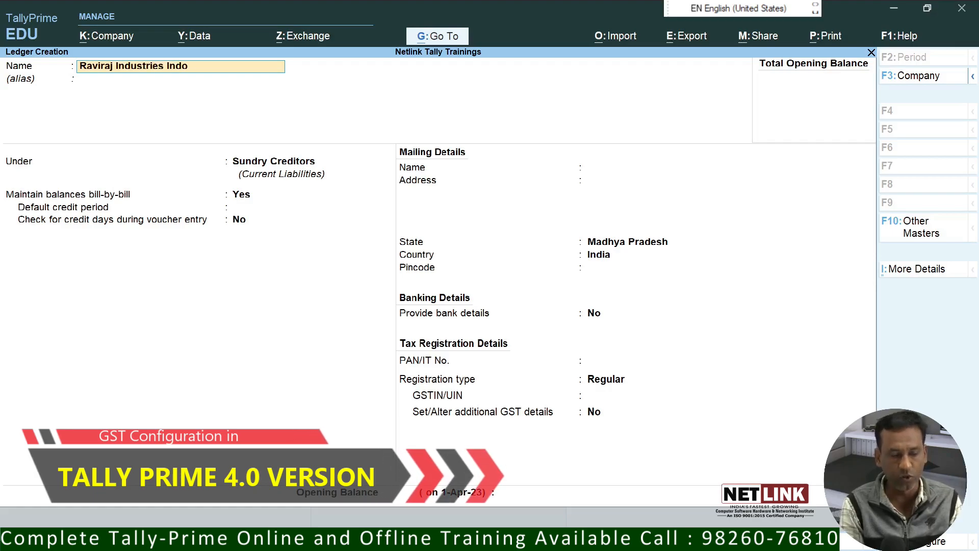
{"action": "key", "text": "Return"}
{"action": "type", "text": "Sund"}
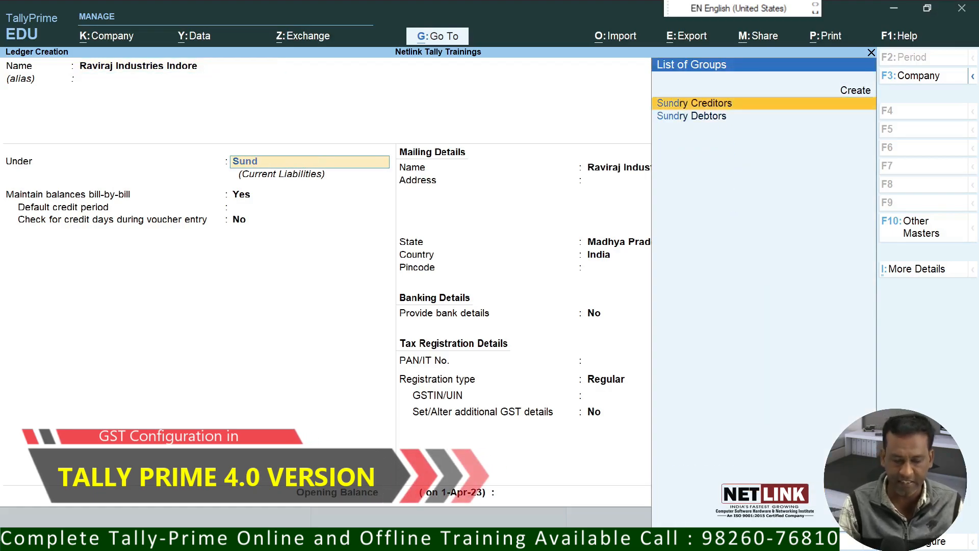
{"action": "key", "text": "Down"}
{"action": "key", "text": "Return"}
{"action": "key", "text": "Return"}
{"action": "key", "text": "Return"}
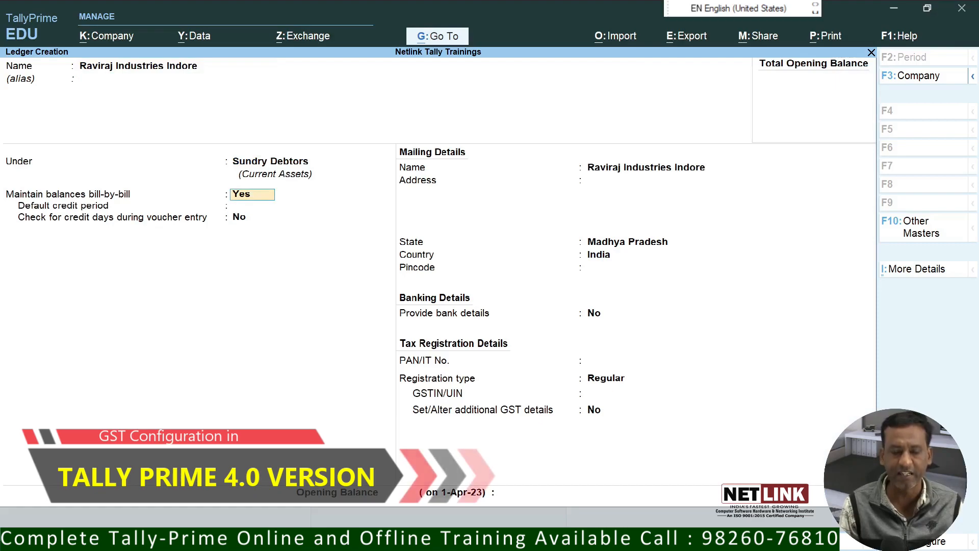
{"action": "key", "text": "Return"}
{"action": "key", "text": "Return"}
{"action": "key", "text": "Return"}
{"action": "key", "text": "Return"}
{"action": "key", "text": "Return"}
{"action": "key", "text": "Return"}
{"action": "key", "text": "Return"}
{"action": "key", "text": "Return"}
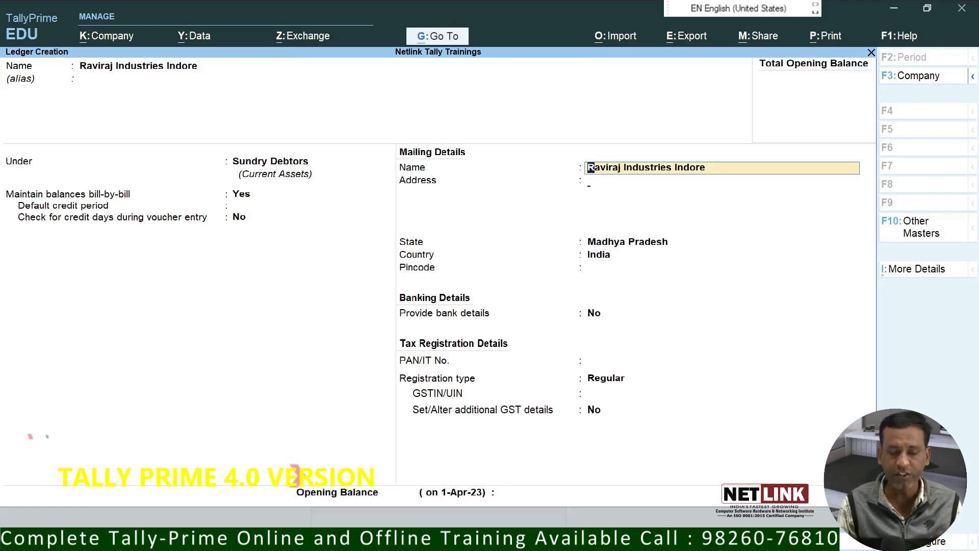
{"action": "key", "text": "Return"}
{"action": "key", "text": "Return"}
{"action": "key", "text": "Return"}
{"action": "key", "text": "Return"}
{"action": "key", "text": "Return"}
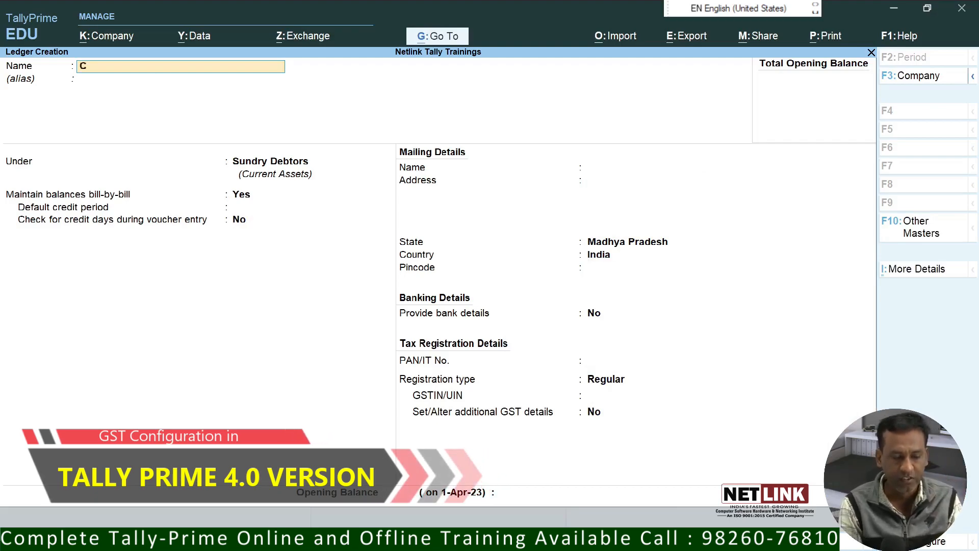
Step: Create ledger CGST under Duties & Taxes, duty type GST, tax type CGST
{"action": "type", "text": "CGST"}
{"action": "key", "text": "Return"}
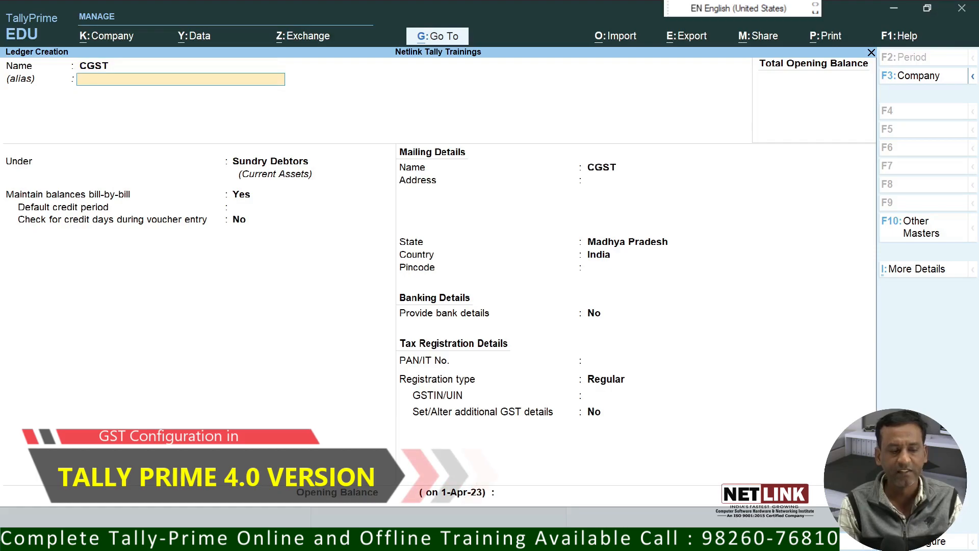
{"action": "key", "text": "Return"}
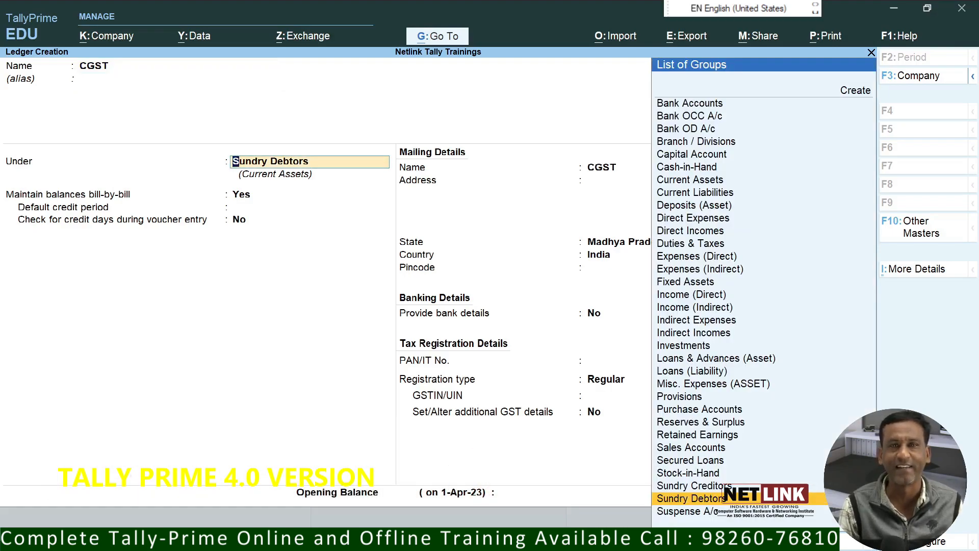
{"action": "type", "text": "DU"}
{"action": "key", "text": "Return"}
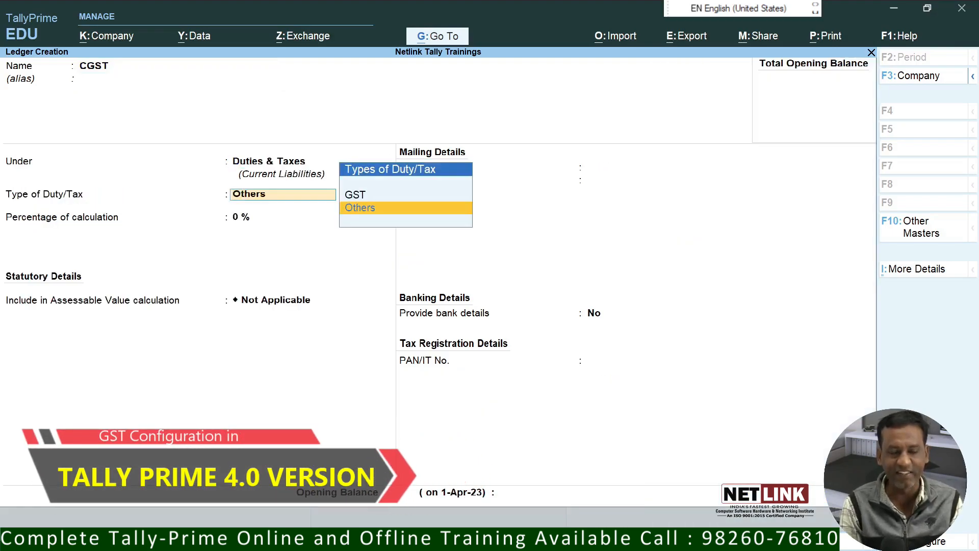
{"action": "key", "text": "Up"}
{"action": "key", "text": "Return"}
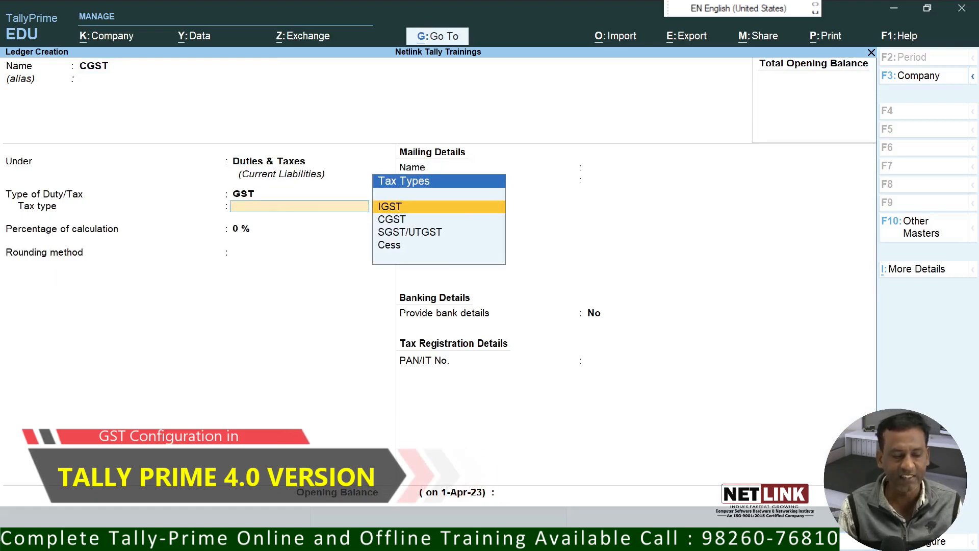
{"action": "key", "text": "Down"}
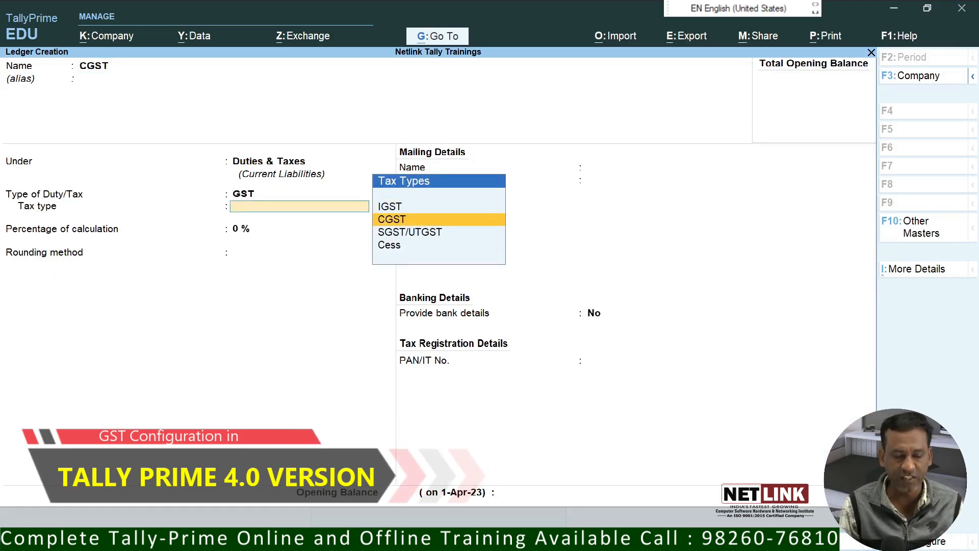
{"action": "key", "text": "Return"}
{"action": "key", "text": "Return"}
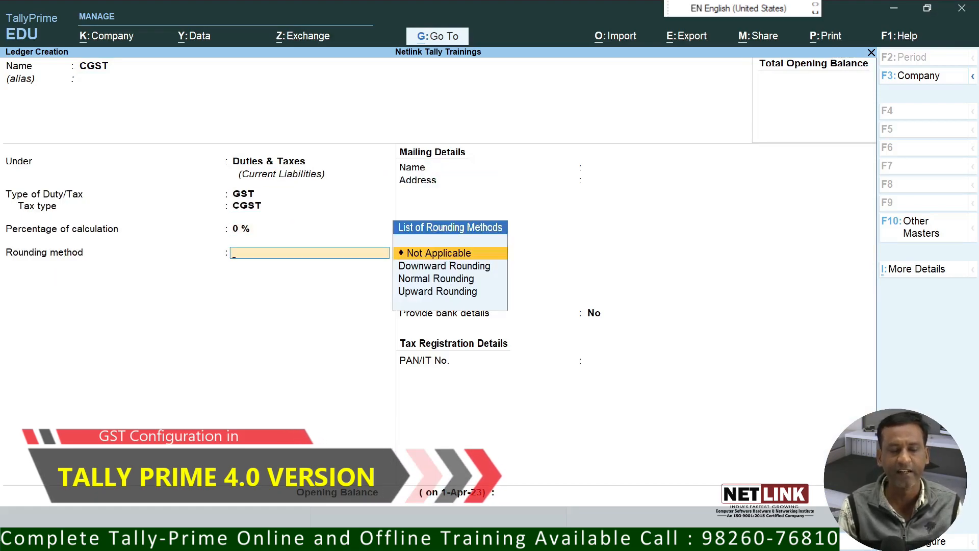
{"action": "key", "text": "Return"}
{"action": "key", "text": "Return"}
{"action": "key", "text": "Return"}
{"action": "key", "text": "Return"}
Step: Set up ledger SGST under Duties & Taxes with GST duty type and SGST/UTGST tax type
{"action": "type", "text": "SGSC"}
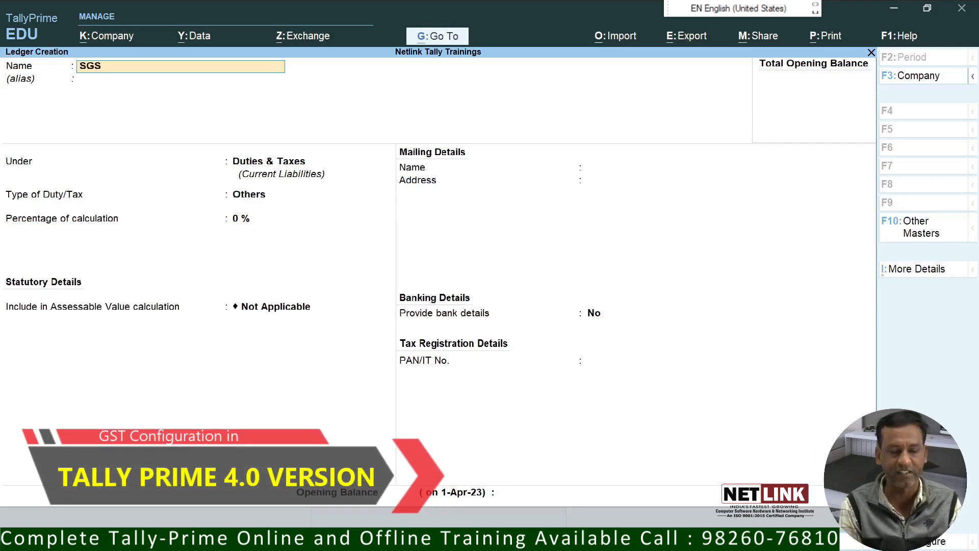
{"action": "key", "text": "Return"}
{"action": "key", "text": "Return"}
{"action": "key", "text": "Return"}
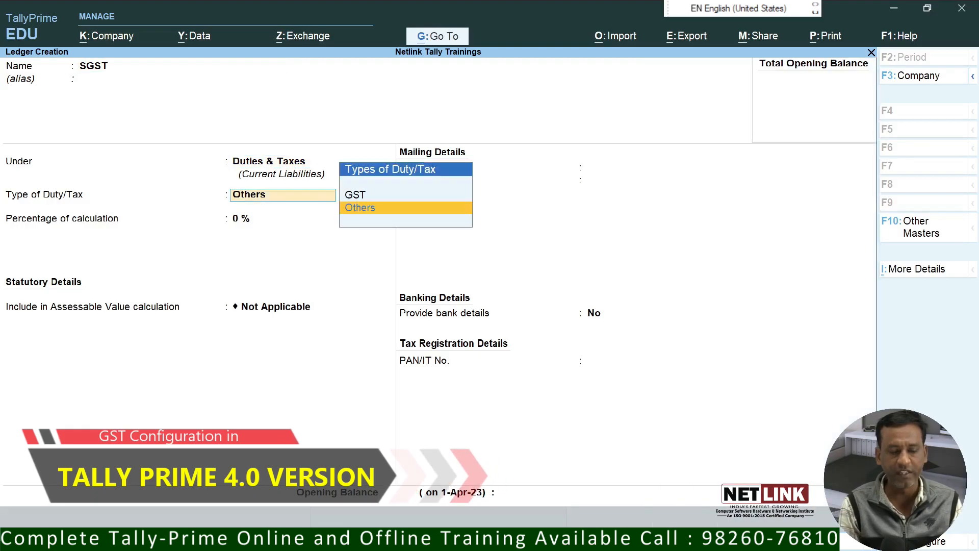
{"action": "key", "text": "Up"}
{"action": "key", "text": "Return"}
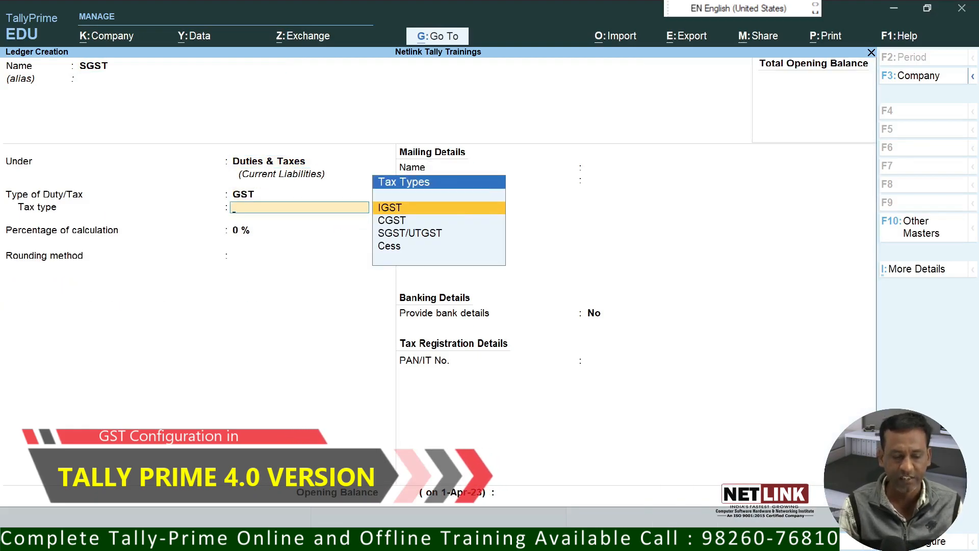
{"action": "key", "text": "Down"}
{"action": "key", "text": "Down"}
{"action": "key", "text": "Return"}
{"action": "key", "text": "Return"}
{"action": "key", "text": "Return"}
{"action": "key", "text": "Return"}
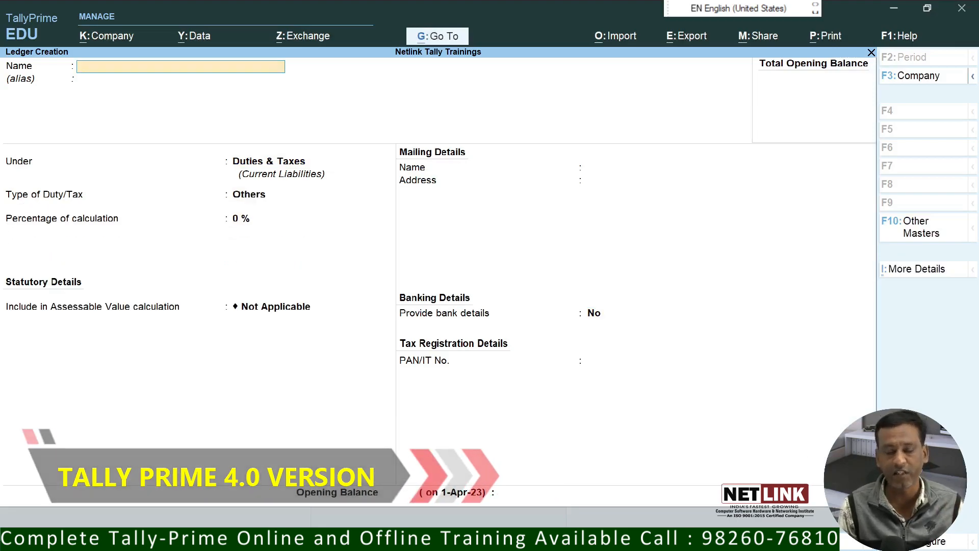
Step: Name a ledger PURCHASE under Purchase Accounts, Type of Ledger Not Applicable, and open Configuration (F12)
{"action": "type", "text": "PURCHASE"}
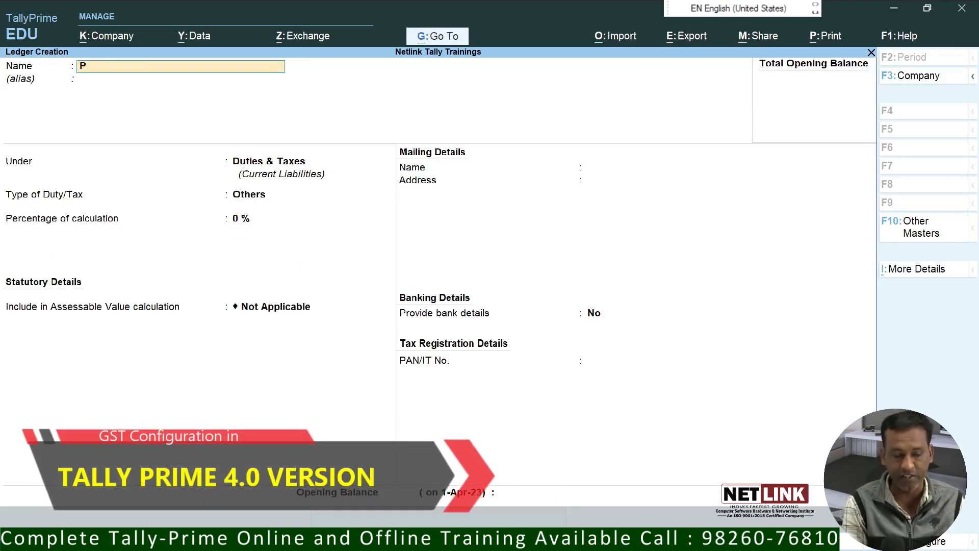
{"action": "key", "text": "Return"}
{"action": "key", "text": "Return"}
{"action": "type", "text": "PUR"}
{"action": "key", "text": "Return"}
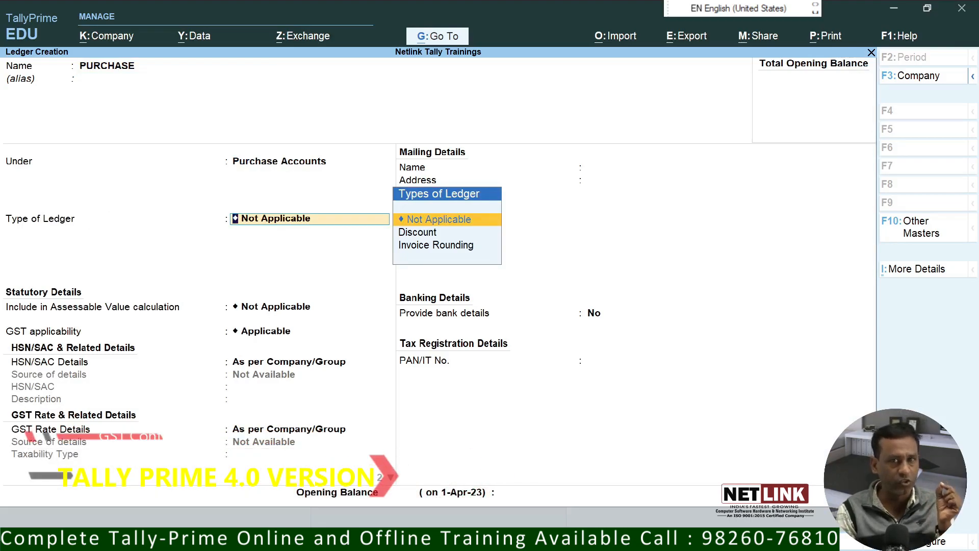
{"action": "key", "text": "Return"}
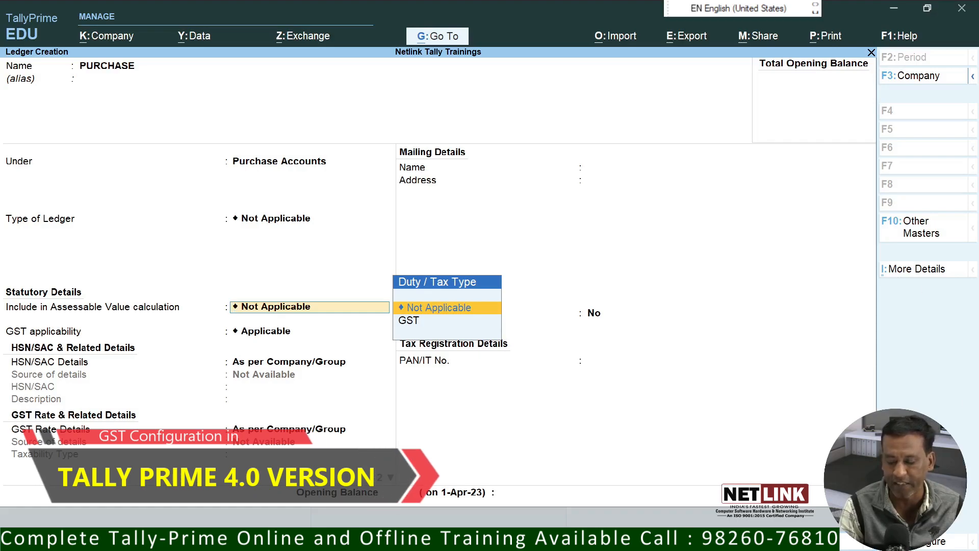
{"action": "key", "text": "F12"}
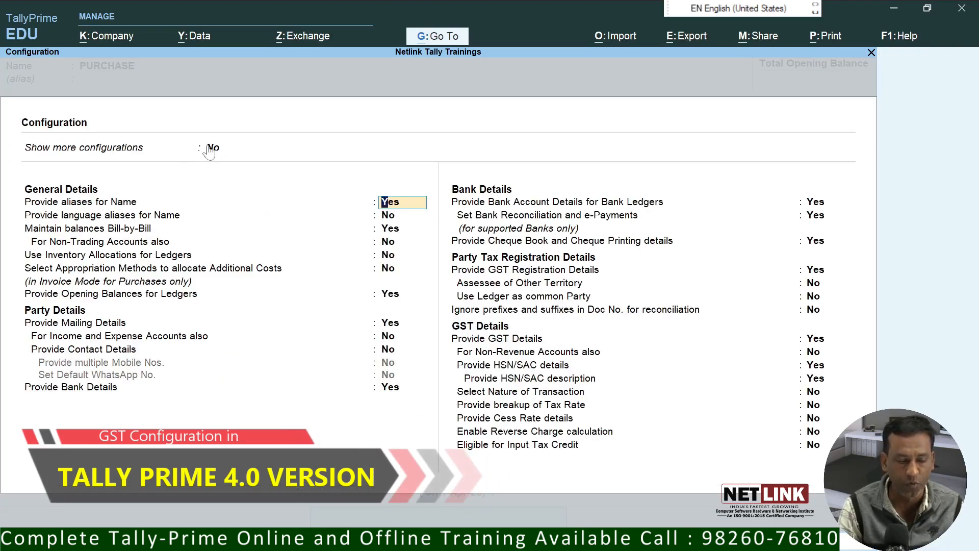
Step: Set Show more configurations and Show all configurations to Yes, then accept the configuration
{"action": "left_click", "coordinate": [243, 152]}
{"action": "key", "text": "Return"}
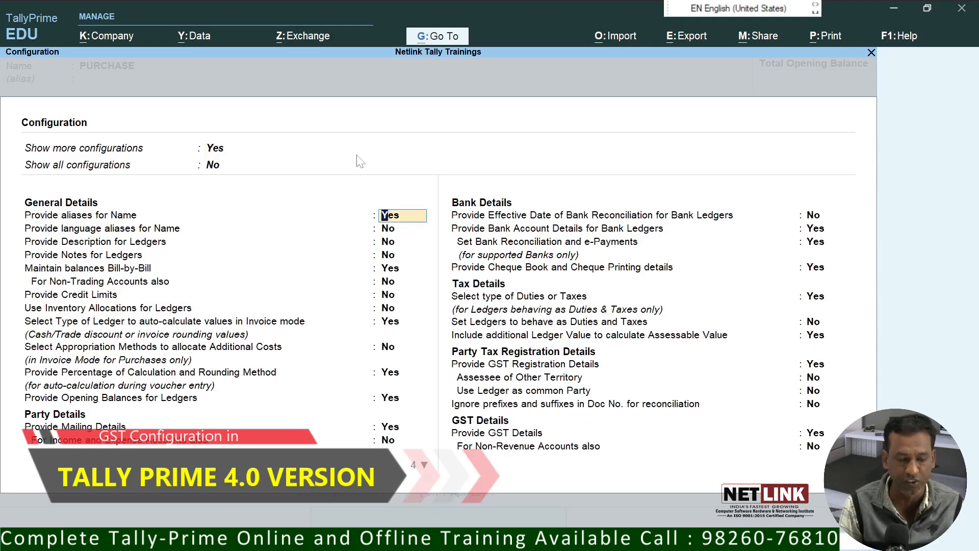
{"action": "left_click", "coordinate": [217, 165]}
{"action": "type", "text": "Y"}
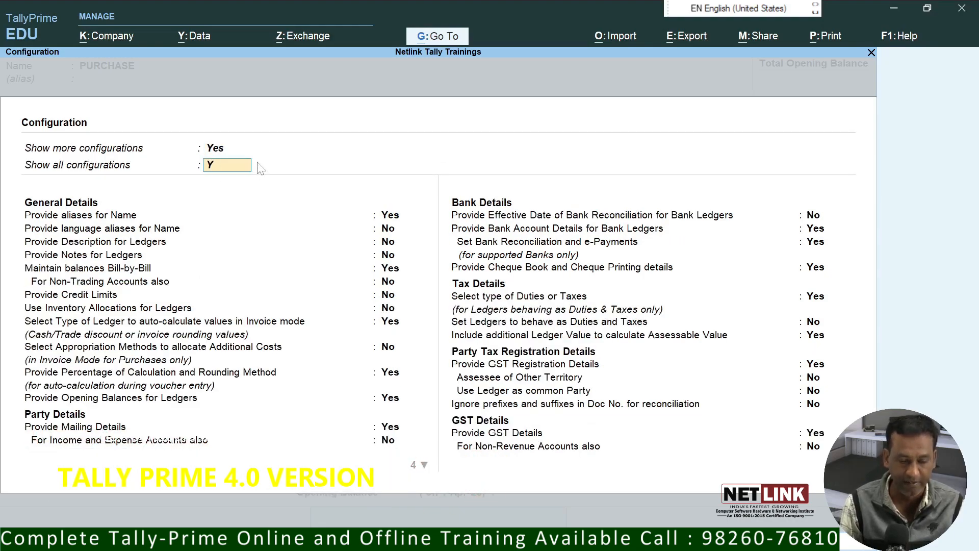
{"action": "key", "text": "Return"}
{"action": "key", "text": "Return"}
{"action": "key", "text": "Return"}
{"action": "key", "text": "Return"}
{"action": "key", "text": "Return"}
{"action": "key", "text": "Return"}
{"action": "key", "text": "Return"}
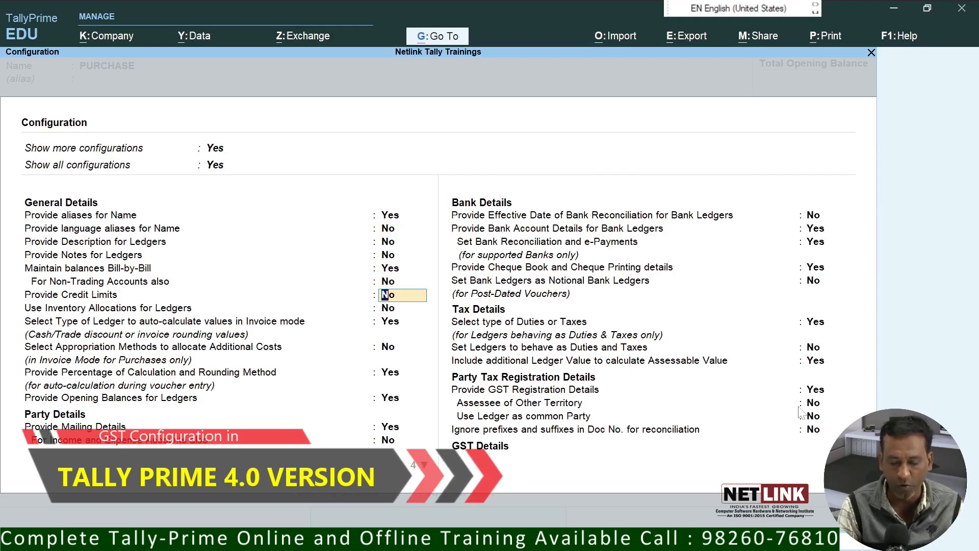
{"action": "key", "text": "Return"}
{"action": "key", "text": "Return"}
{"action": "key", "text": "Return"}
{"action": "key", "text": "Return"}
{"action": "key", "text": "Return"}
{"action": "key", "text": "Return"}
{"action": "key", "text": "Return"}
{"action": "key", "text": "Return"}
{"action": "key", "text": "Return"}
{"action": "key", "text": "Return"}
{"action": "key", "text": "Return"}
{"action": "key", "text": "Return"}
{"action": "key", "text": "Return"}
{"action": "key", "text": "Return"}
{"action": "key", "text": "Return"}
{"action": "key", "text": "Return"}
{"action": "key", "text": "Return"}
{"action": "key", "text": "Return"}
{"action": "key", "text": "Return"}
{"action": "key", "text": "Return"}
{"action": "key", "text": "Return"}
{"action": "key", "text": "Return"}
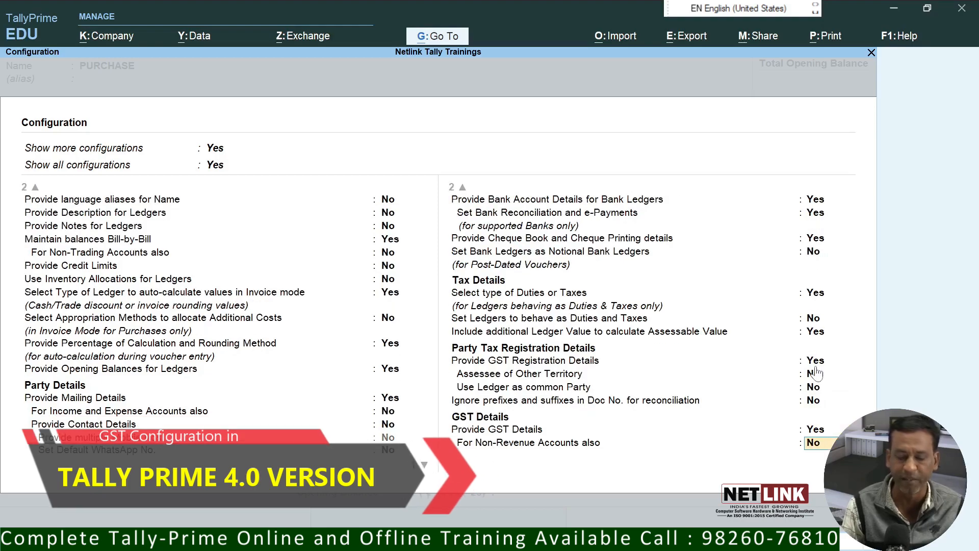
{"action": "key", "text": "Return"}
{"action": "key", "text": "Return"}
{"action": "key", "text": "Return"}
{"action": "key", "text": "Return"}
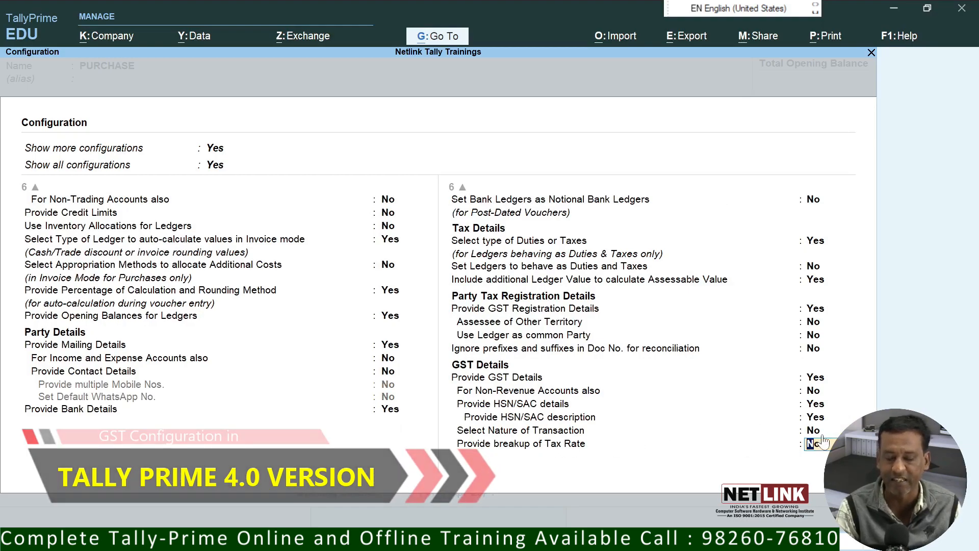
{"action": "key", "text": "Return"}
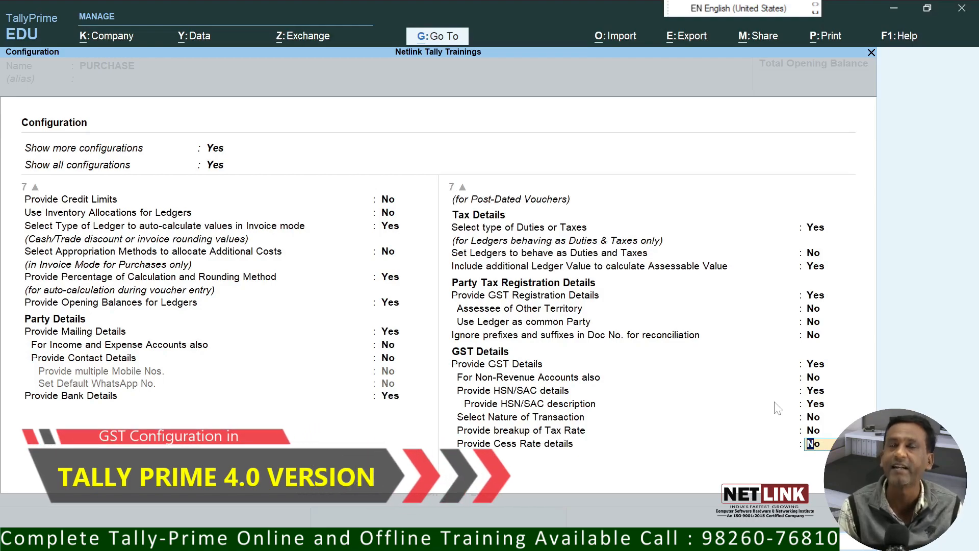
{"action": "key", "text": "Return"}
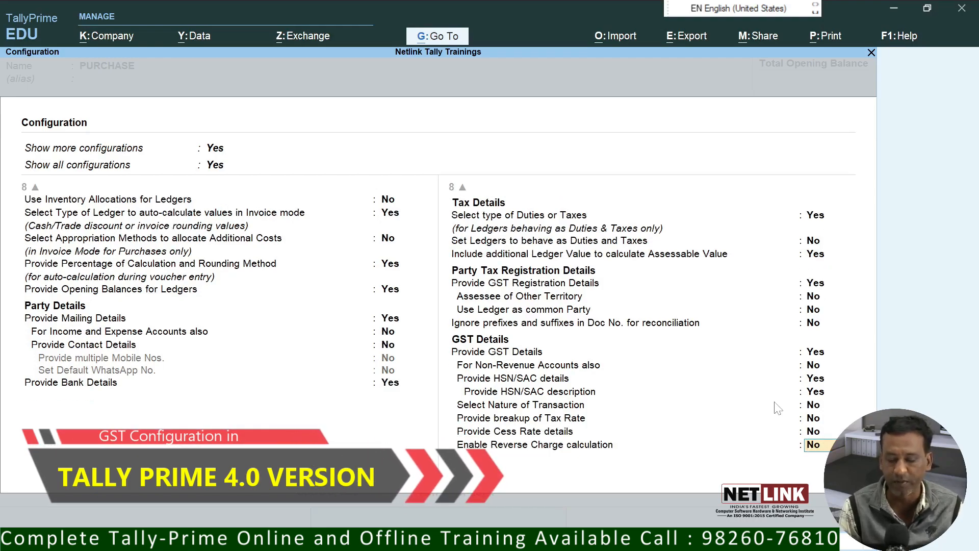
{"action": "key", "text": "Return"}
{"action": "key", "text": "Return"}
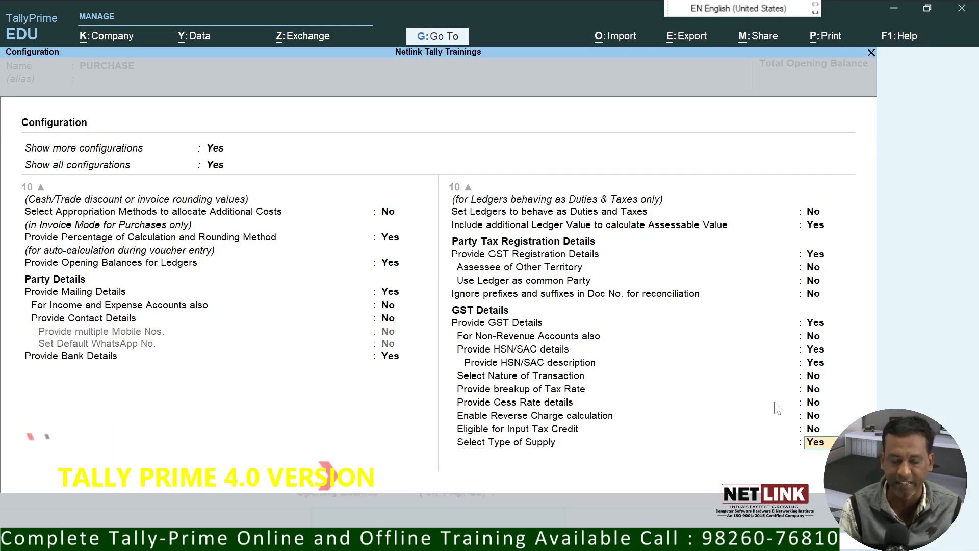
{"action": "key", "text": "Return"}
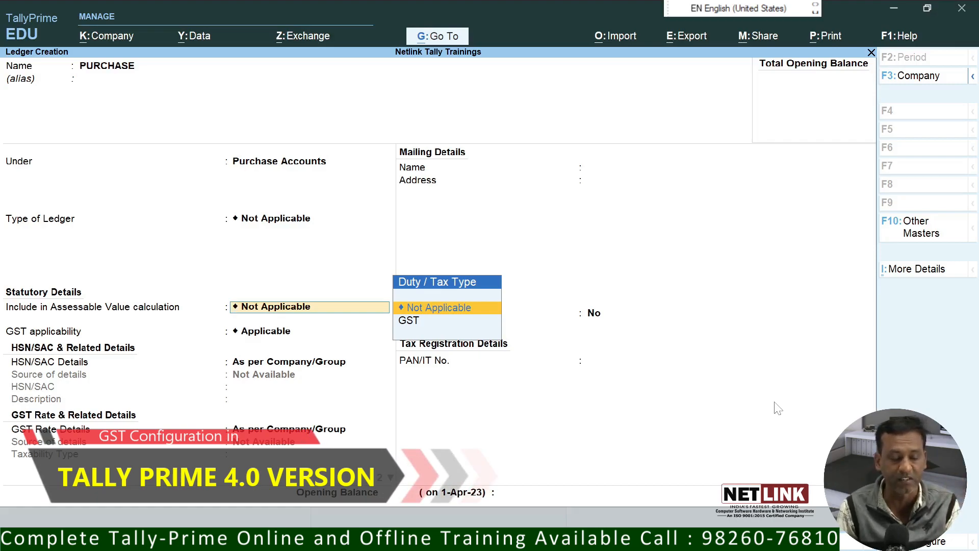
Step: Keep assessable value Not Applicable, set GST Applicable, and try the HSN/SAC Details options
{"action": "key", "text": "Return"}
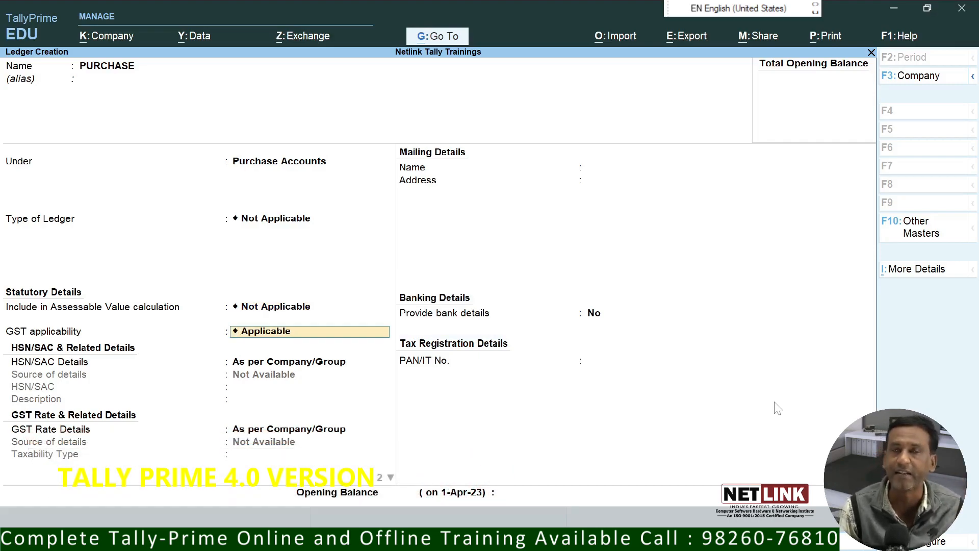
{"action": "key", "text": "Return"}
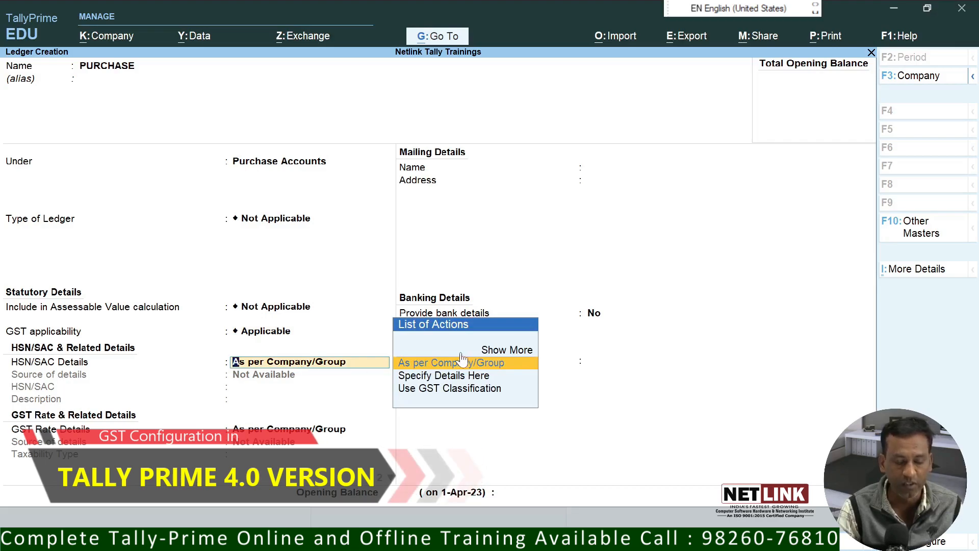
{"action": "key", "text": "Down"}
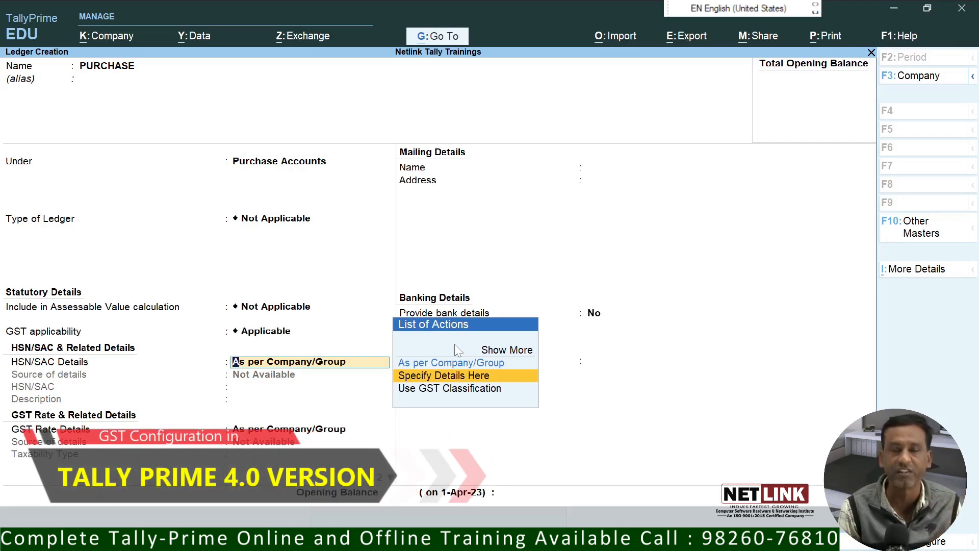
{"action": "key", "text": "Return"}
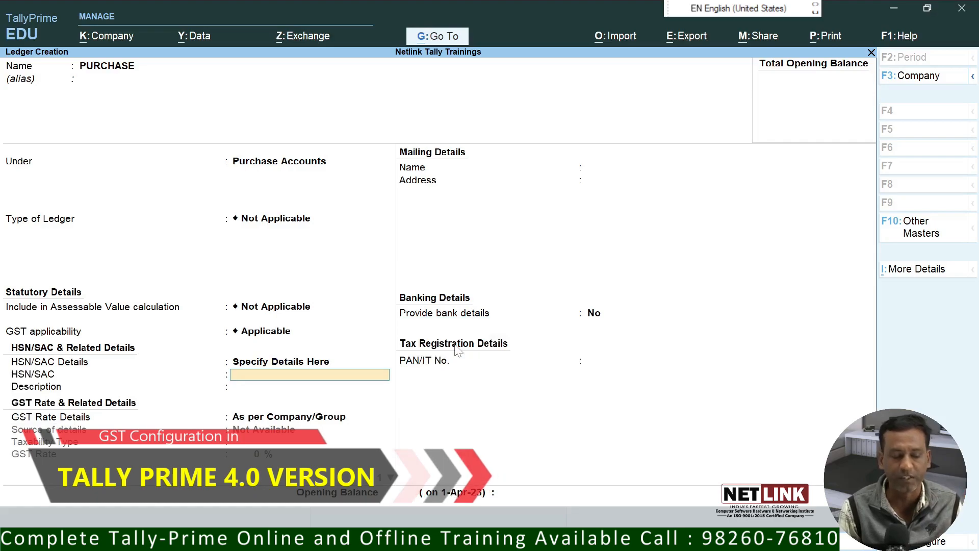
{"action": "key", "text": "BackSpace"}
{"action": "key", "text": "Up"}
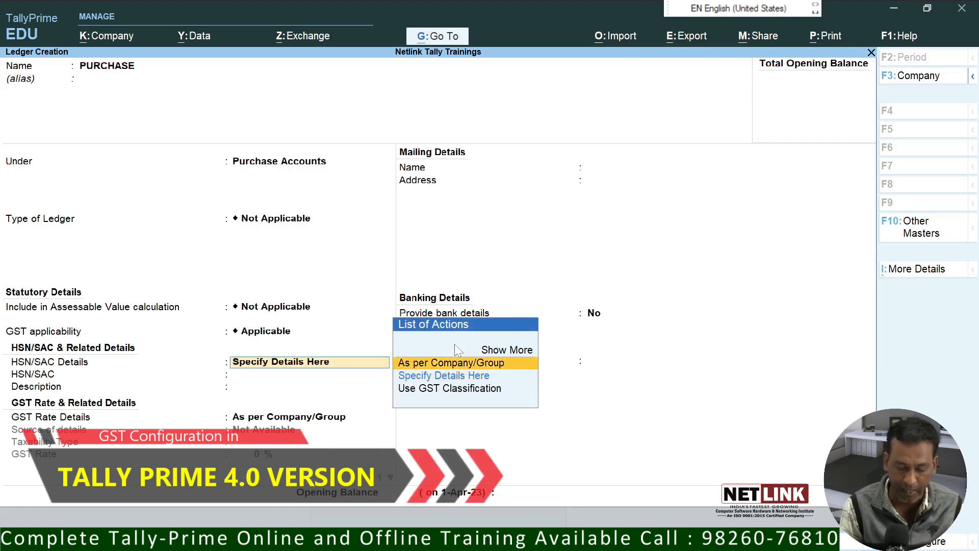
{"action": "key", "text": "Return"}
Step: Choose Specify Details Here for HSN/SAC, enter 4560, and dismiss the OneDrive screenshot prompt
{"action": "key", "text": "BackSpace"}
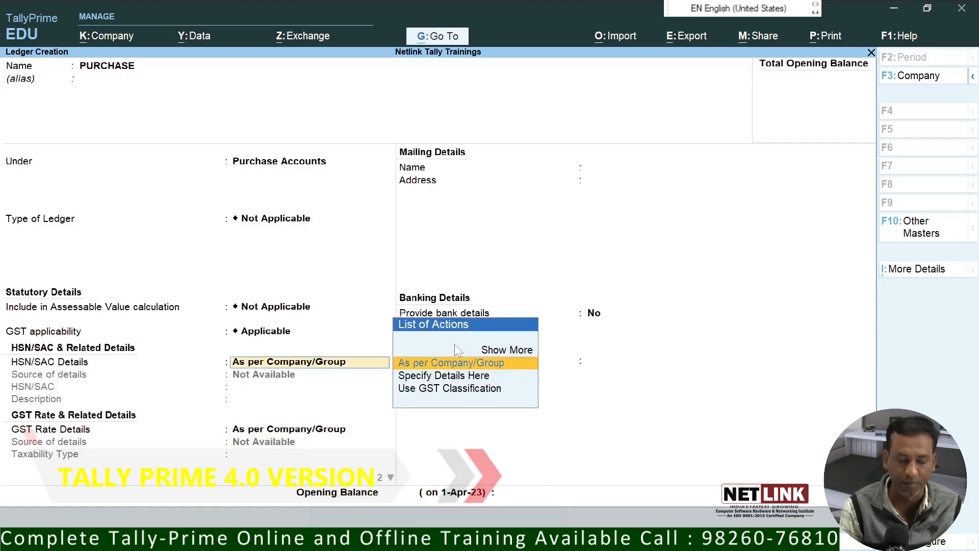
{"action": "key", "text": "Down"}
{"action": "key", "text": "Down"}
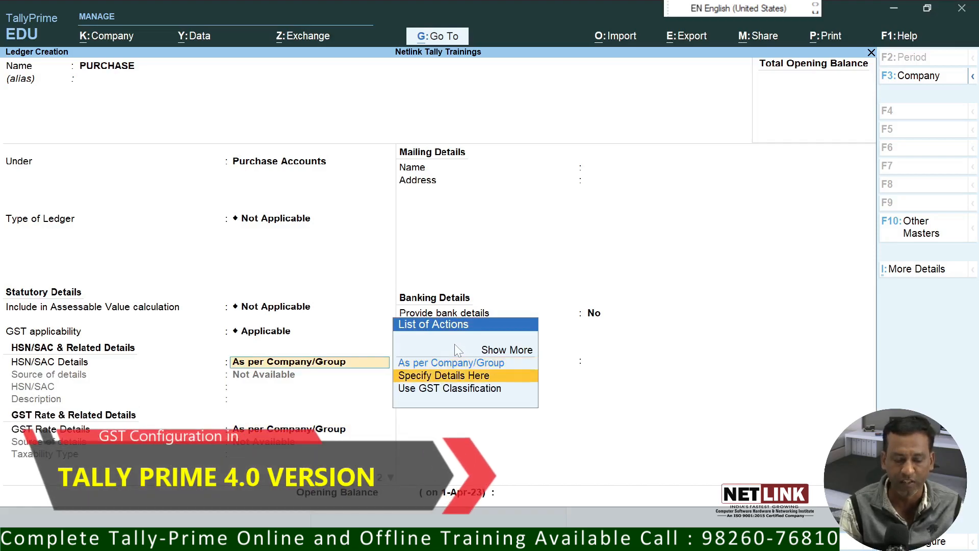
{"action": "key", "text": "Return"}
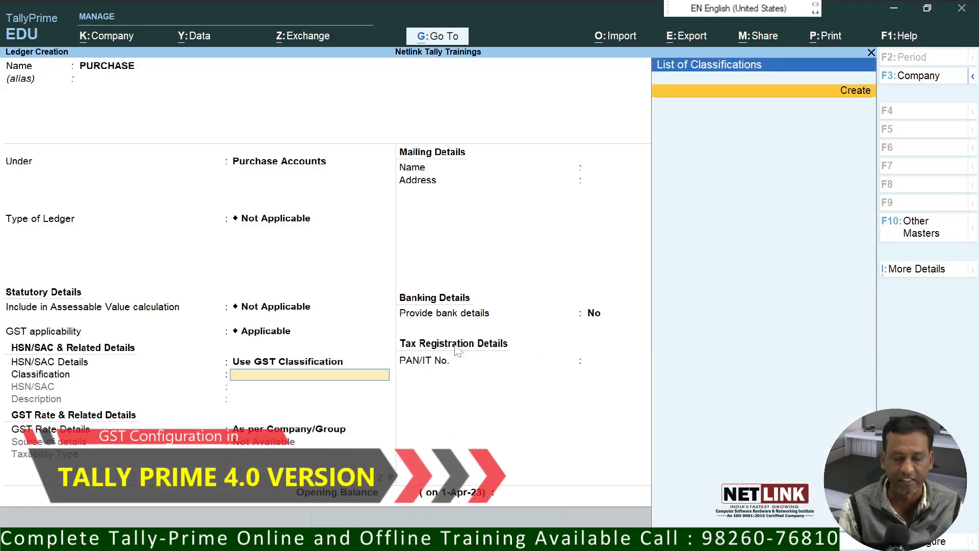
{"action": "key", "text": "BackSpace"}
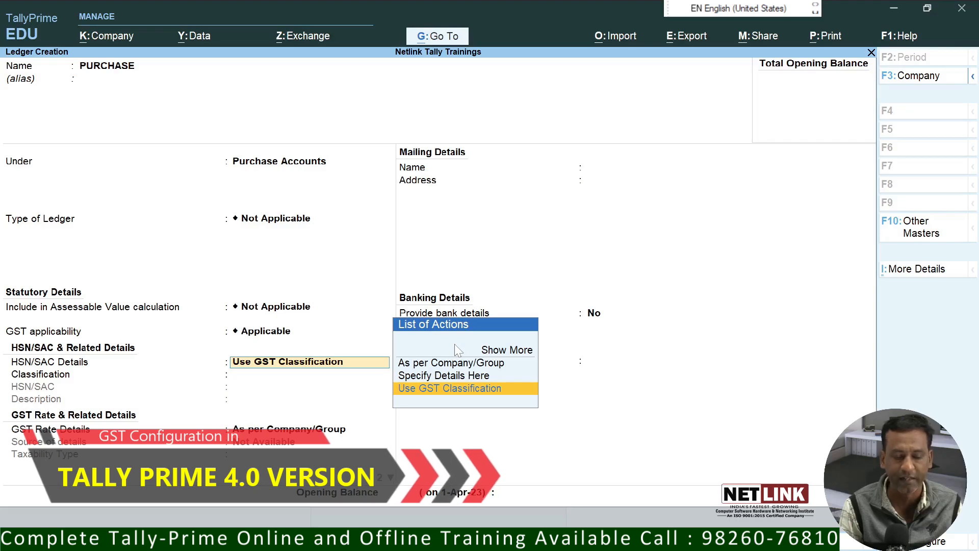
{"action": "key", "text": "Up"}
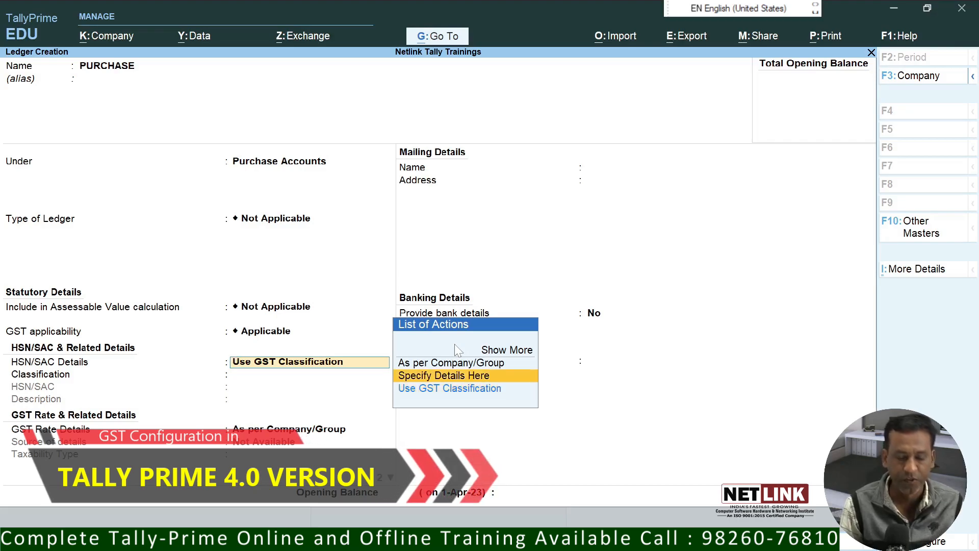
{"action": "key", "text": "Return"}
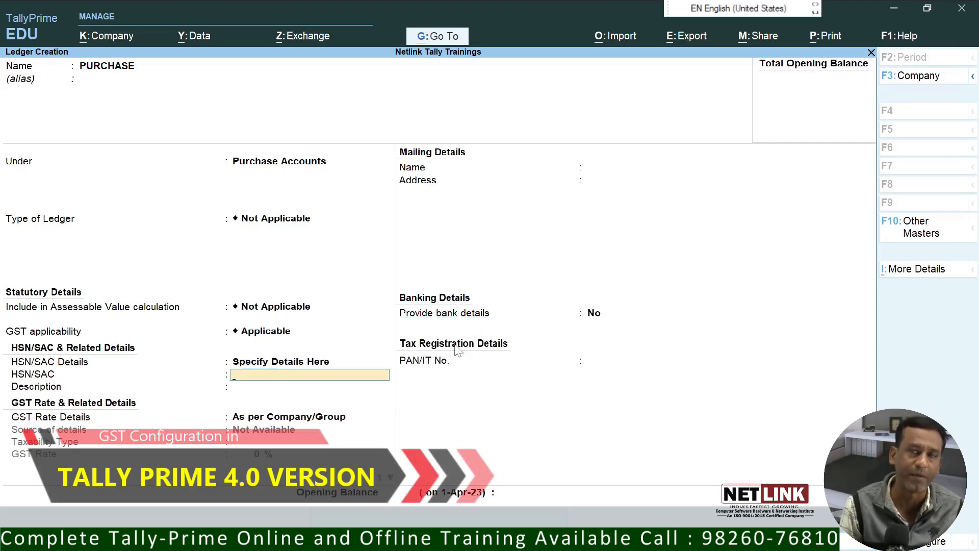
{"action": "type", "text": "4560"}
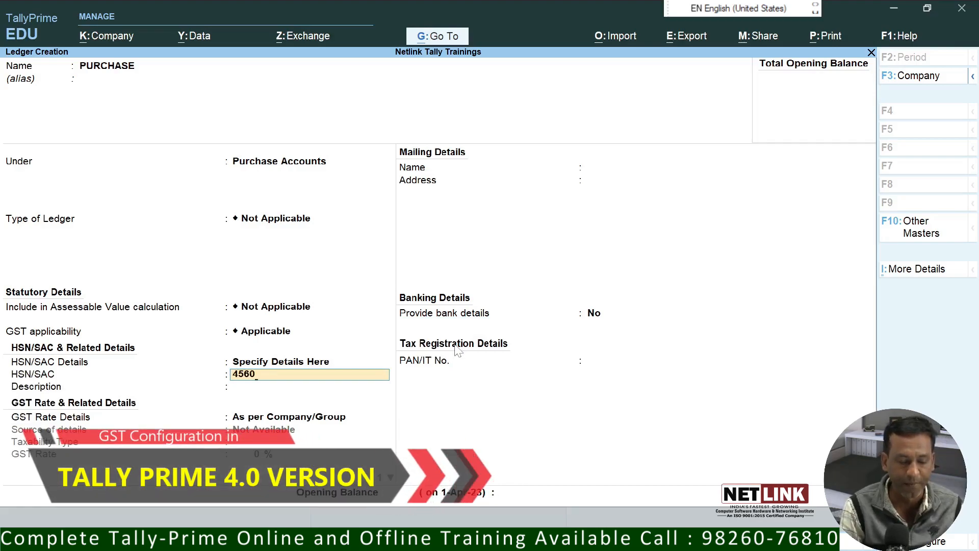
{"action": "key", "text": "Print"}
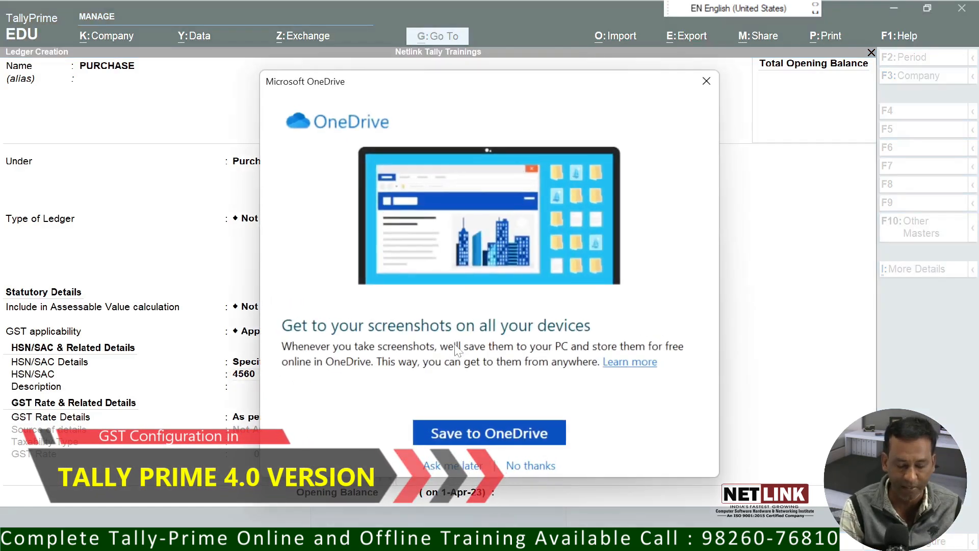
{"action": "left_click", "coordinate": [706, 83]}
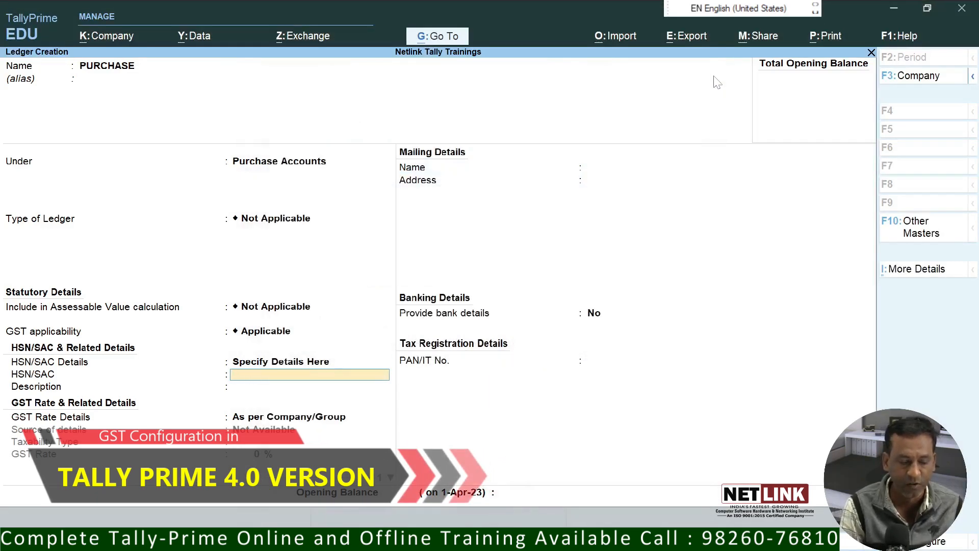
{"action": "key", "text": "BackSpace"}
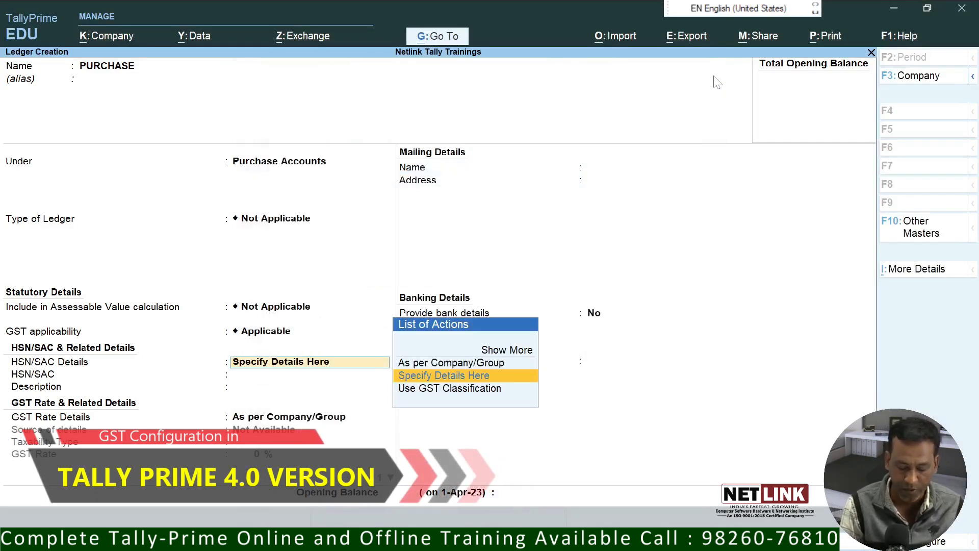
Step: Set HSN/SAC and GST rate details to As per Company/Group, Type of Supply Goods, and finish
{"action": "key", "text": "Up"}
{"action": "key", "text": "Return"}
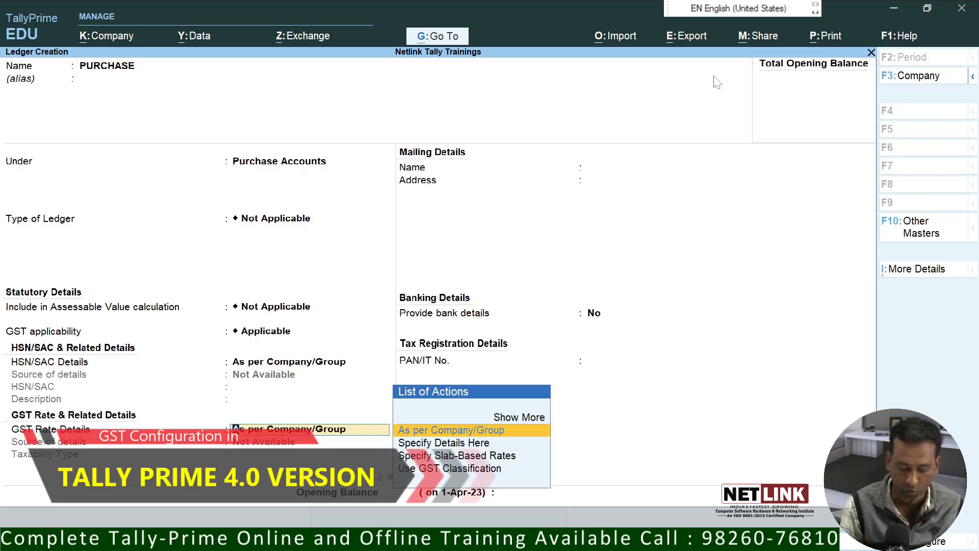
{"action": "key", "text": "Down"}
{"action": "key", "text": "Up"}
{"action": "key", "text": "Return"}
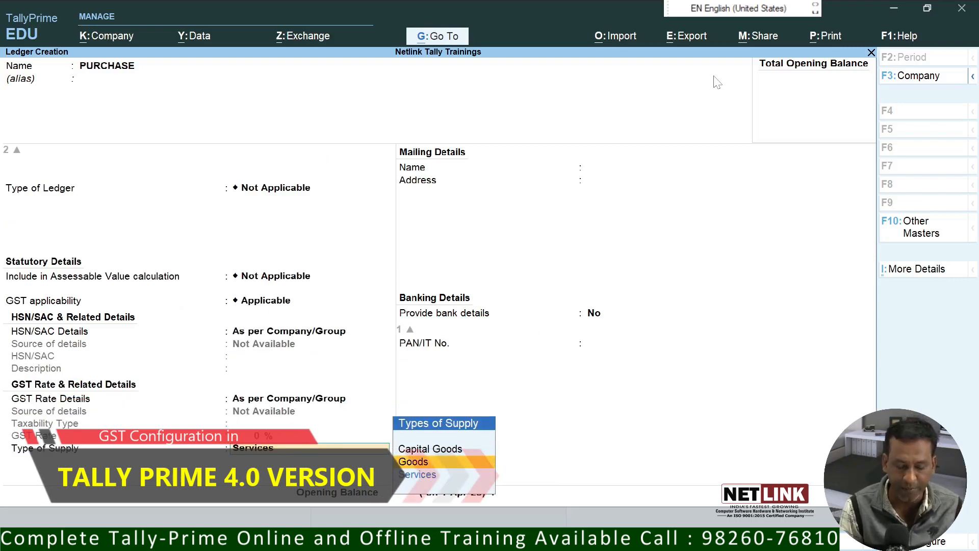
{"action": "key", "text": "Return"}
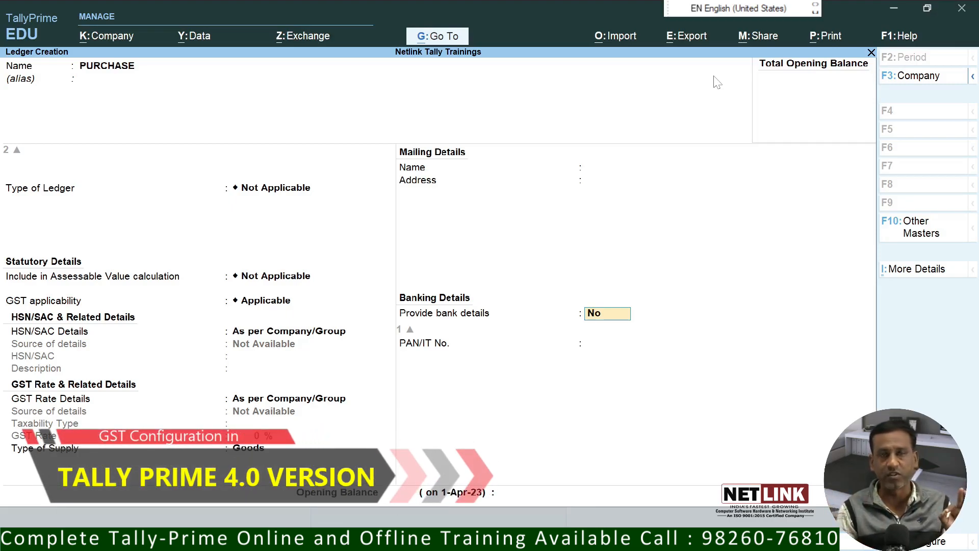
{"action": "key", "text": "Return"}
Step: Save PURCHASE, then create a SALES ledger under Sales Accounts with default GST fields
{"action": "key", "text": "Return"}
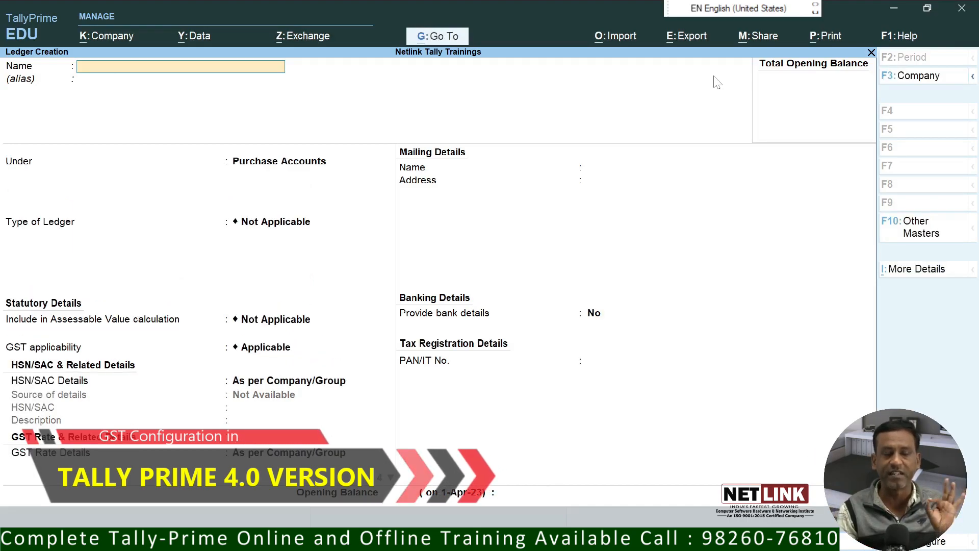
{"action": "type", "text": "SALES"}
{"action": "key", "text": "Return"}
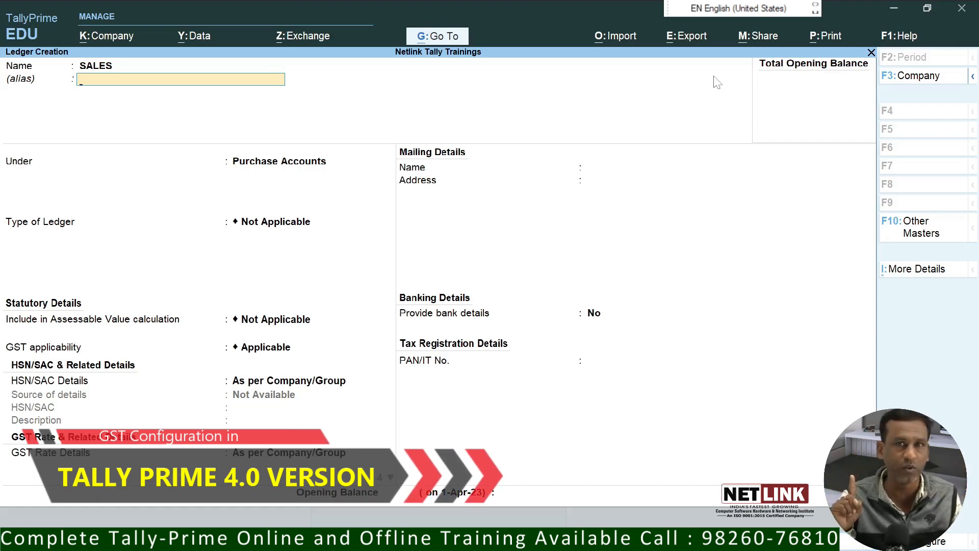
{"action": "key", "text": "Return"}
{"action": "type", "text": "SALES"}
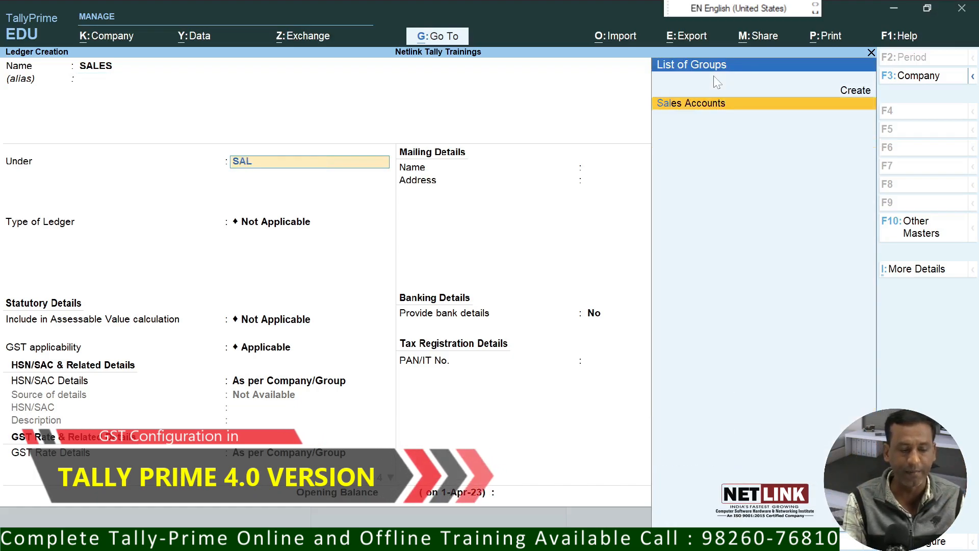
{"action": "key", "text": "Return"}
{"action": "key", "text": "Return"}
{"action": "key", "text": "Return"}
{"action": "key", "text": "Return"}
{"action": "key", "text": "Return"}
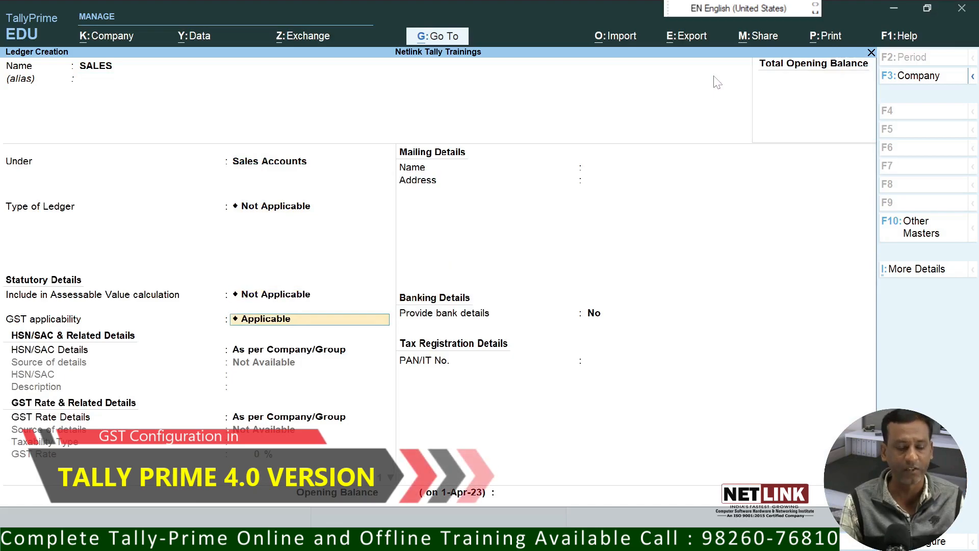
{"action": "key", "text": "Return"}
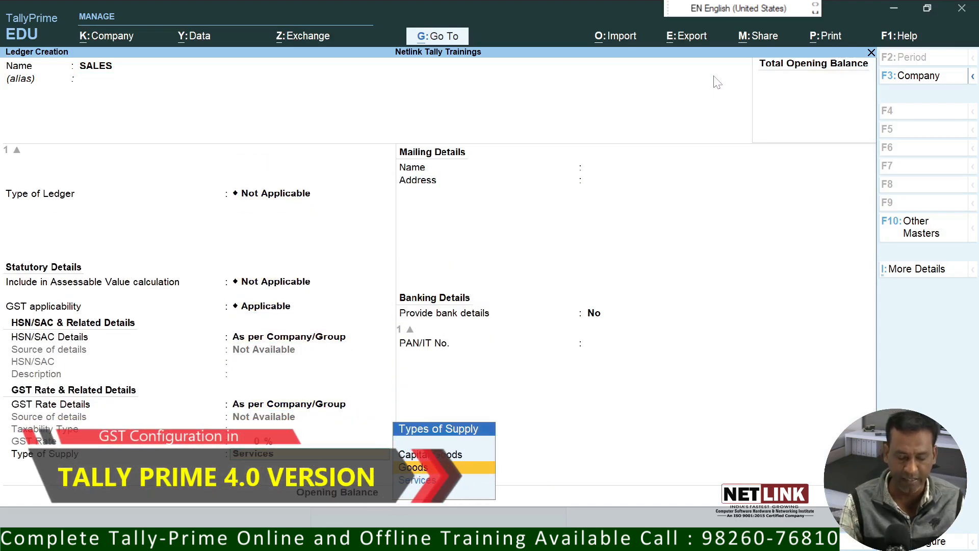
{"action": "key", "text": "Return"}
{"action": "key", "text": "Return"}
{"action": "key", "text": "Return"}
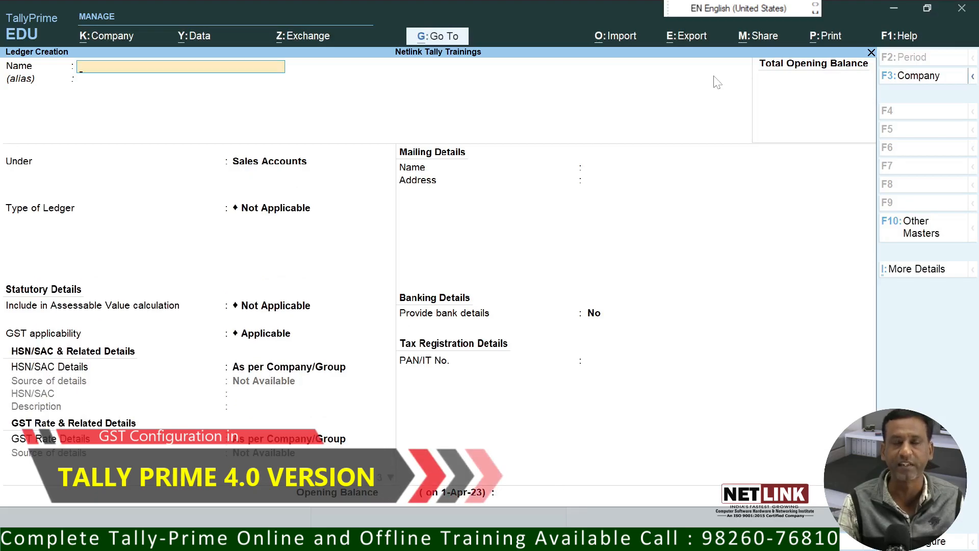
Step: Create a new stock group named SHOES under Primary
{"action": "key", "text": "Escape"}
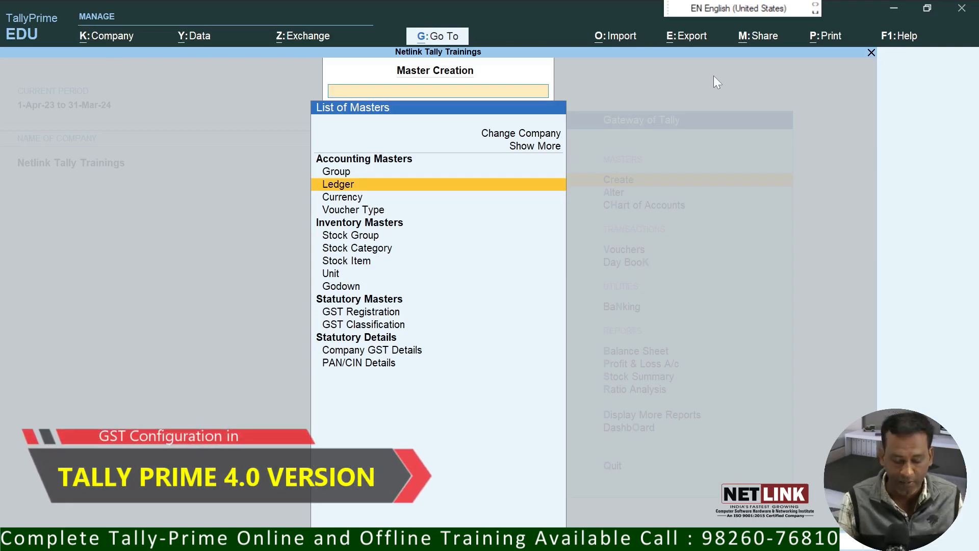
{"action": "key", "text": "Down"}
{"action": "key", "text": "Down"}
{"action": "key", "text": "Down"}
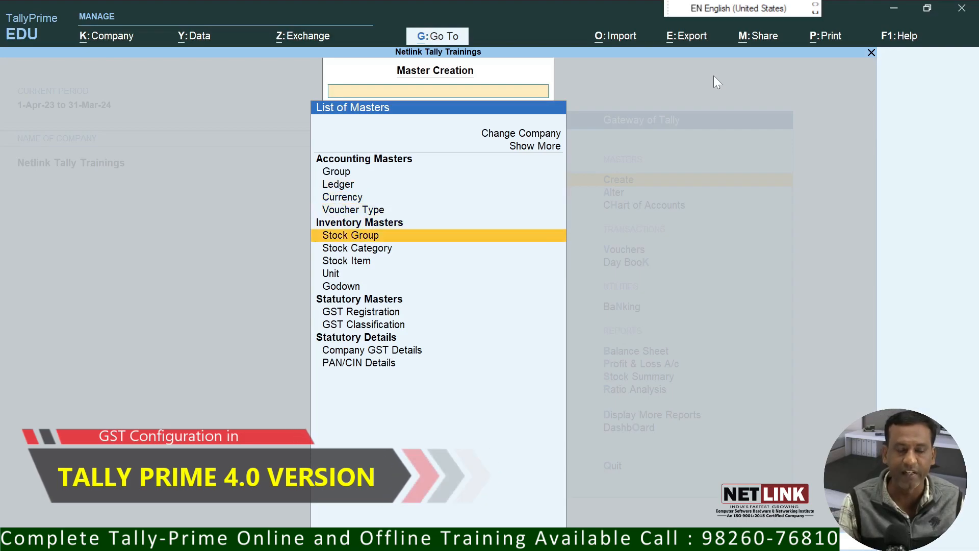
{"action": "key", "text": "Return"}
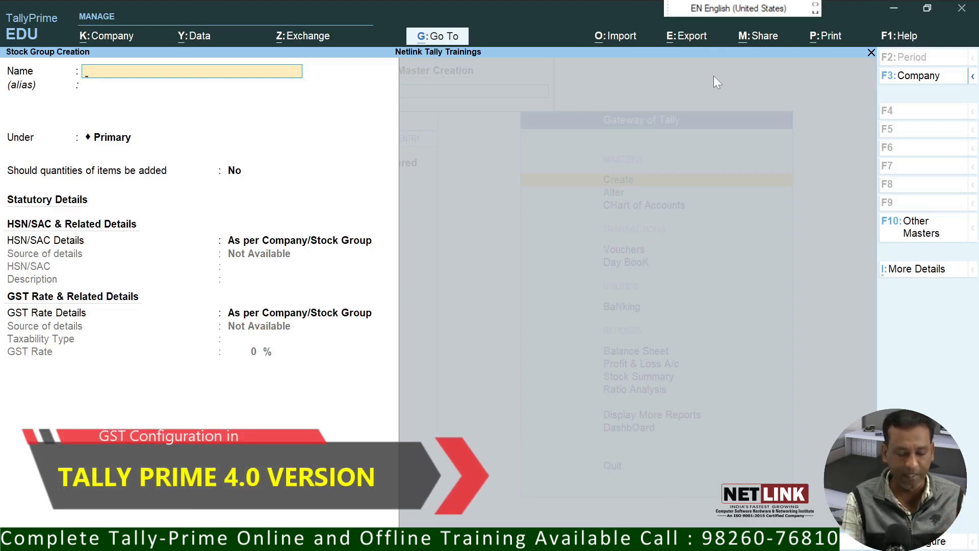
{"action": "type", "text": "SHOES"}
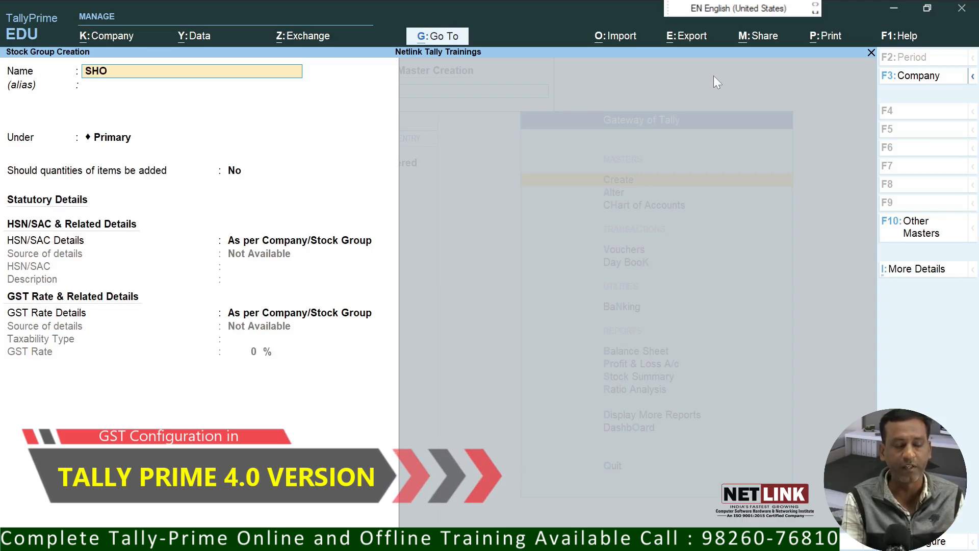
{"action": "key", "text": "Return"}
{"action": "key", "text": "Return"}
{"action": "key", "text": "Return"}
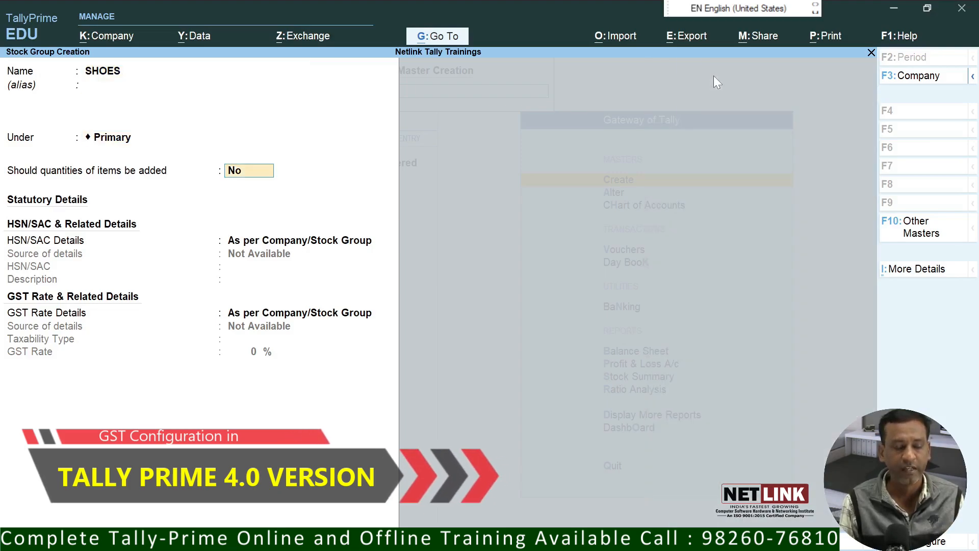
{"action": "key", "text": "Return"}
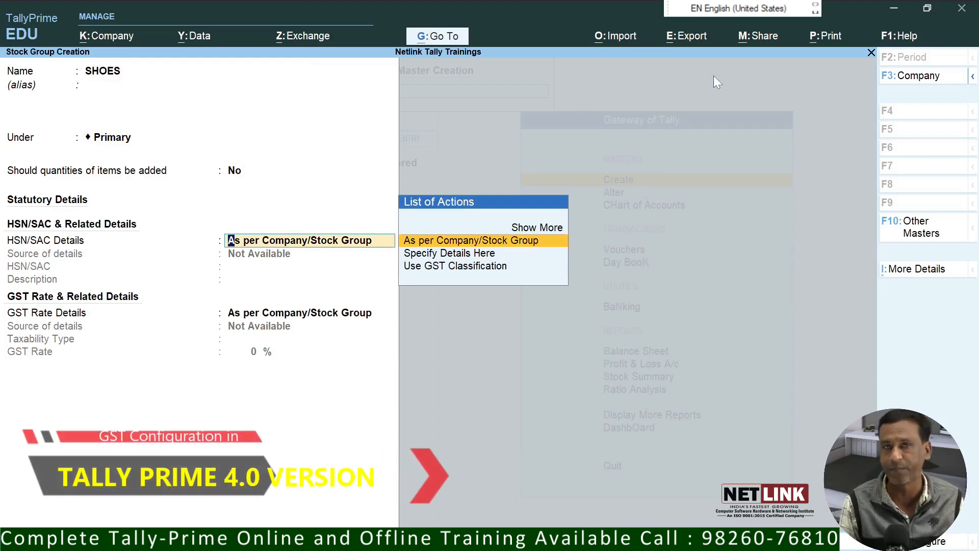
Step: Specify the SHOES group's HSN/SAC code 4562 with description SHOES
{"action": "key", "text": "Down"}
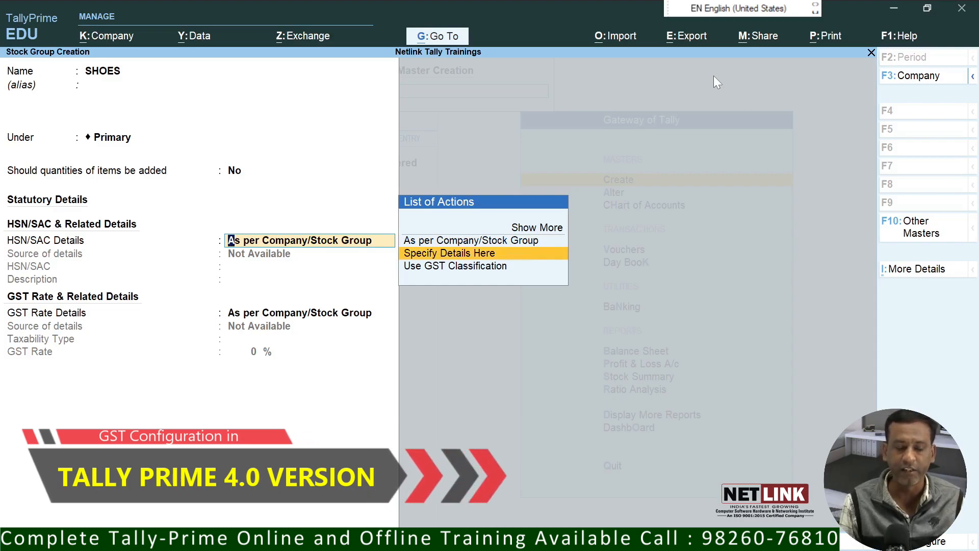
{"action": "key", "text": "Return"}
{"action": "type", "text": "4562"}
{"action": "key", "text": "Return"}
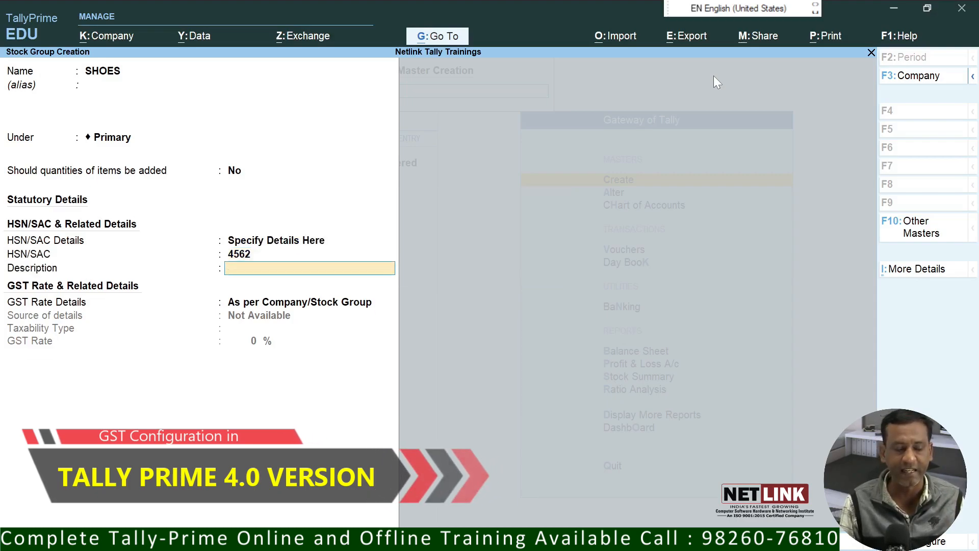
{"action": "type", "text": "SHOES"}
{"action": "key", "text": "Return"}
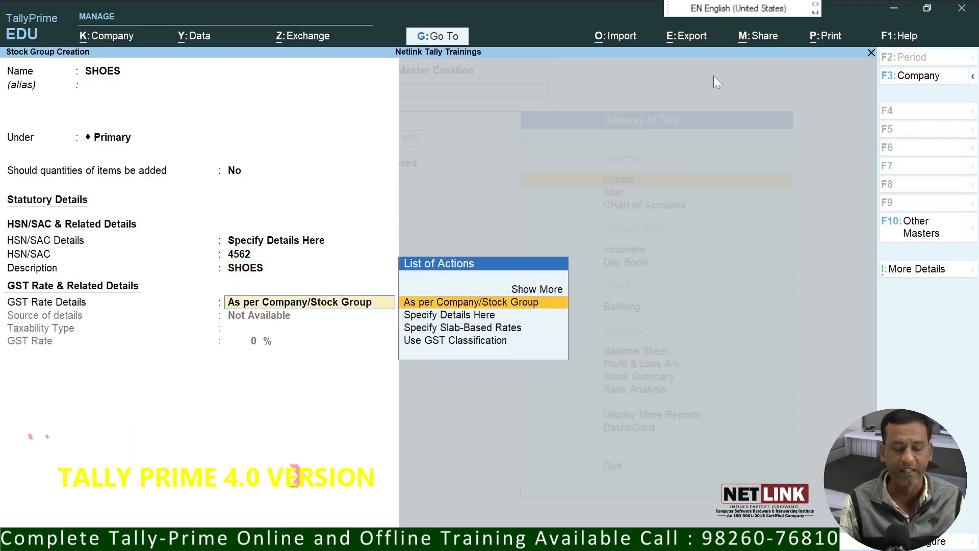
Step: Specify GST rate details directly as Taxable at a 12% GST rate
{"action": "key", "text": "Down"}
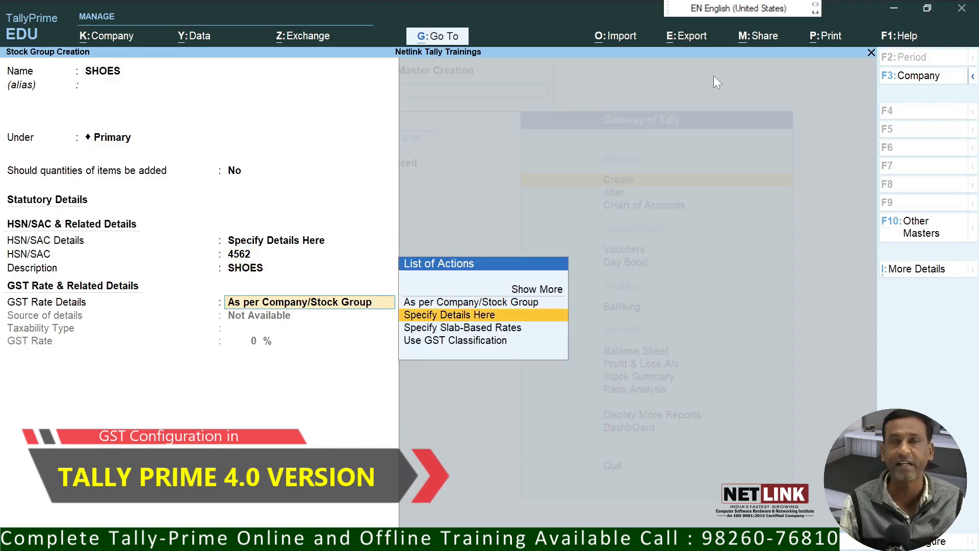
{"action": "key", "text": "Return"}
{"action": "key", "text": "Return"}
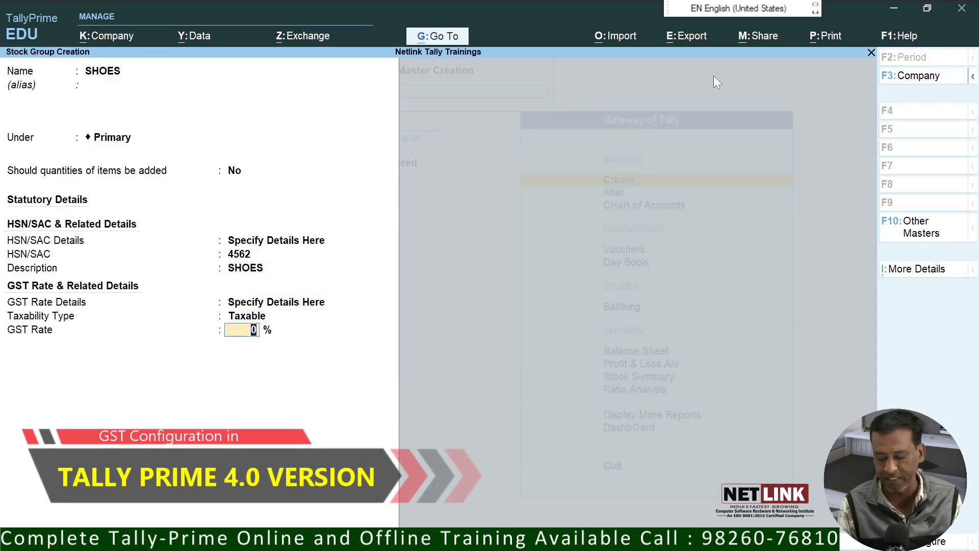
{"action": "key", "text": "Return"}
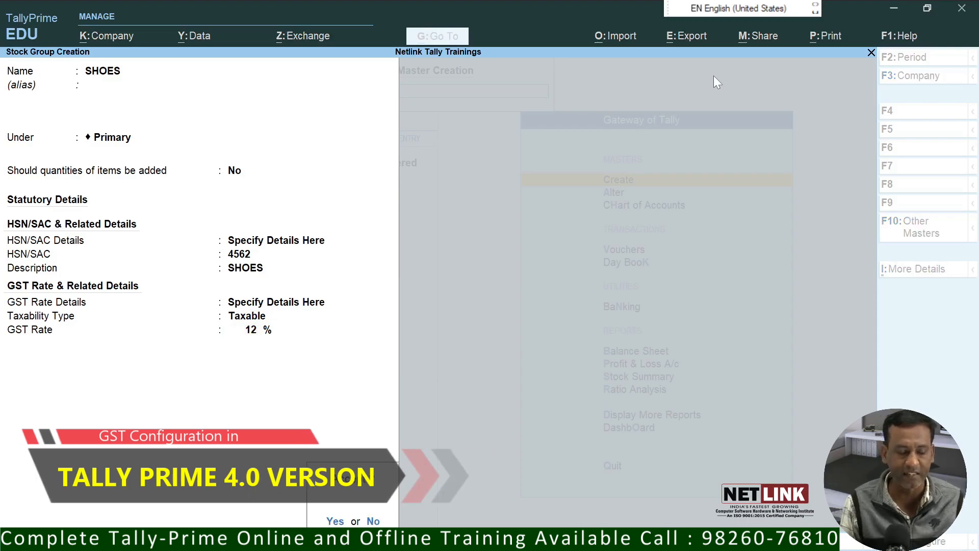
{"action": "key", "text": "Escape"}
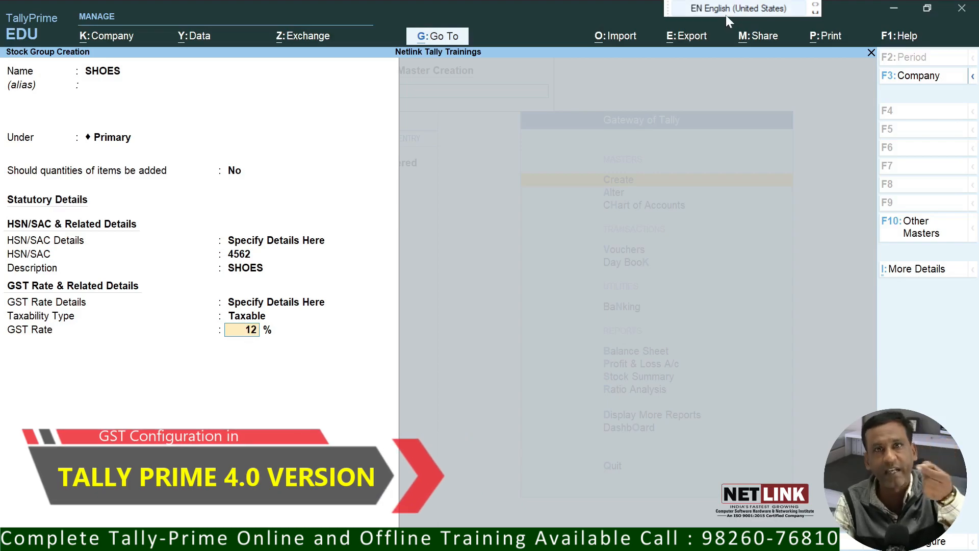
Step: Review the SHOES group's GST Rate & Related Details, then go to F12 Show more configurations
{"action": "left_click", "coordinate": [923, 268]}
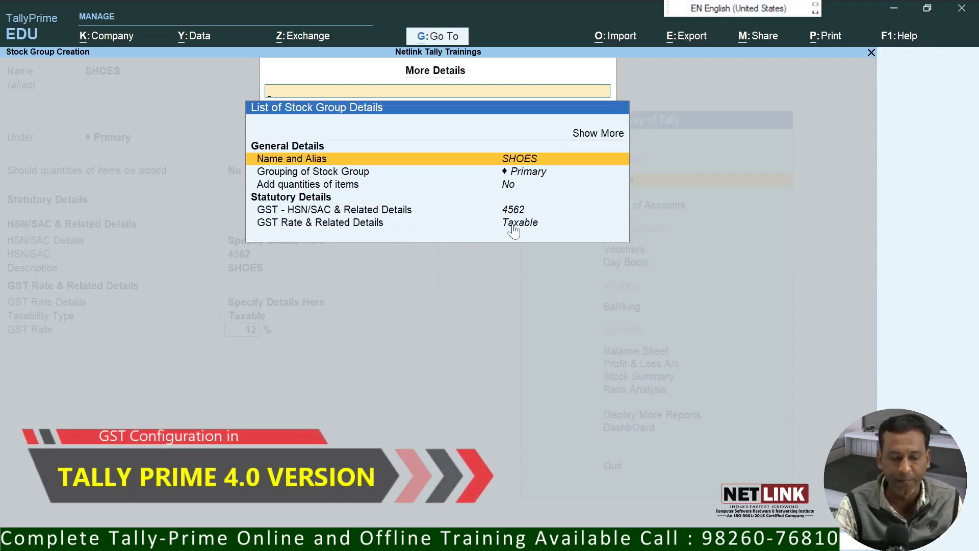
{"action": "left_click", "coordinate": [549, 220]}
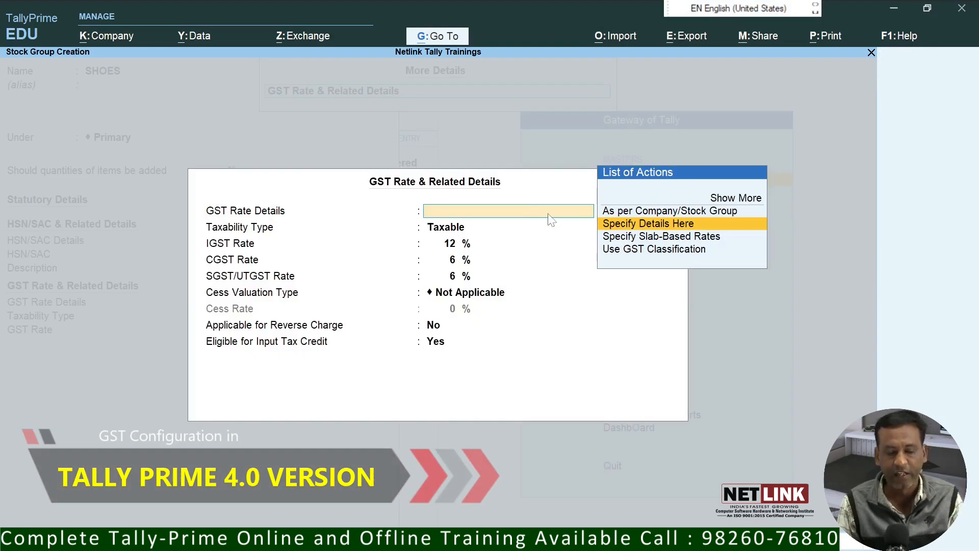
{"action": "key", "text": "Escape"}
{"action": "key", "text": "y"}
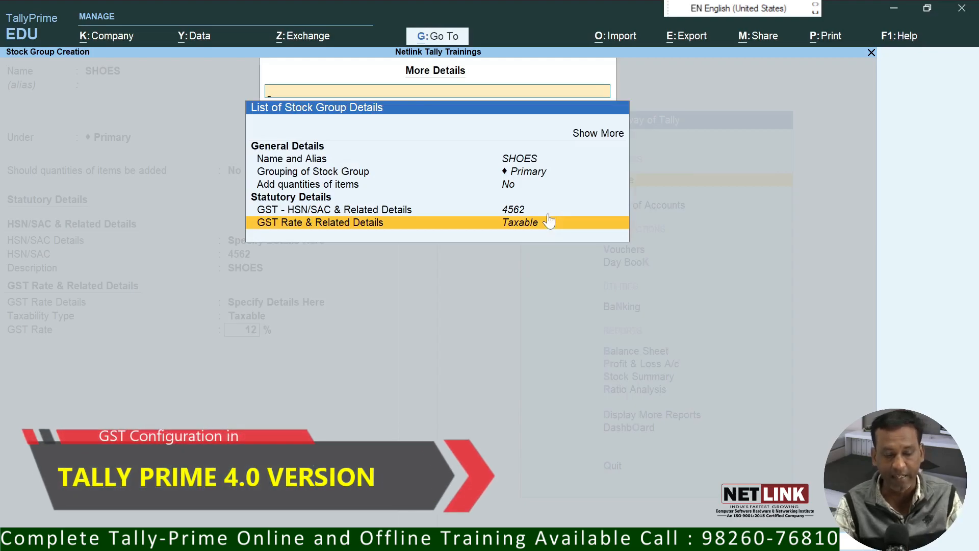
{"action": "key", "text": "Escape"}
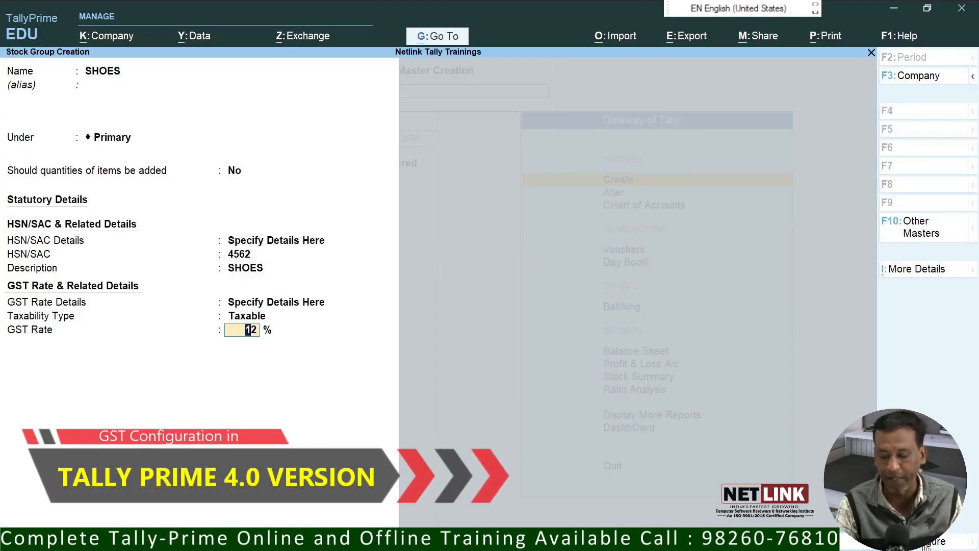
{"action": "key", "text": "F12"}
{"action": "left_click", "coordinate": [460, 217]}
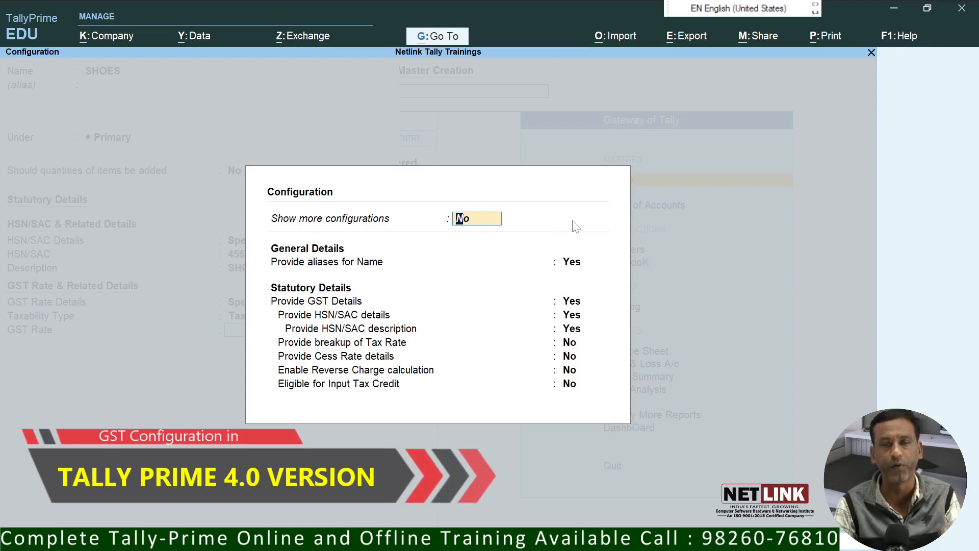
Step: Enable more configurations, tax rate breakup, cess, reverse charge and input tax credit
{"action": "type", "text": "Y"}
{"action": "key", "text": "Return"}
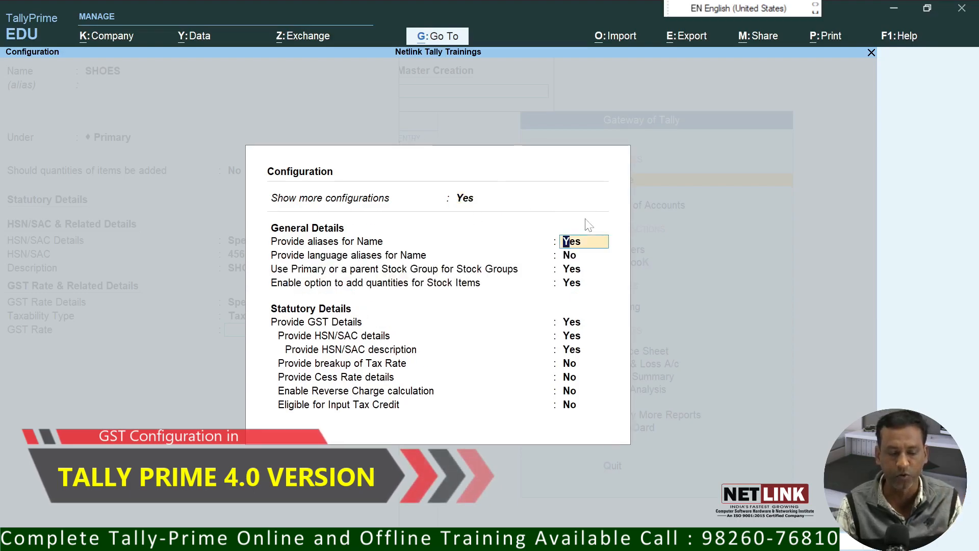
{"action": "key", "text": "Return"}
{"action": "key", "text": "Return"}
{"action": "key", "text": "Return"}
{"action": "key", "text": "Return"}
{"action": "key", "text": "Return"}
{"action": "key", "text": "Return"}
{"action": "key", "text": "Return"}
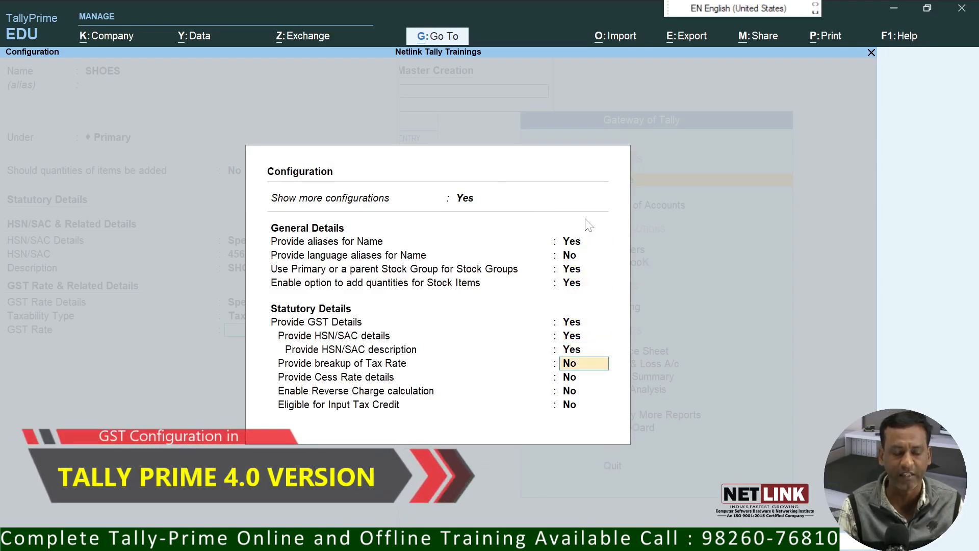
{"action": "type", "text": "Y"}
{"action": "key", "text": "Return"}
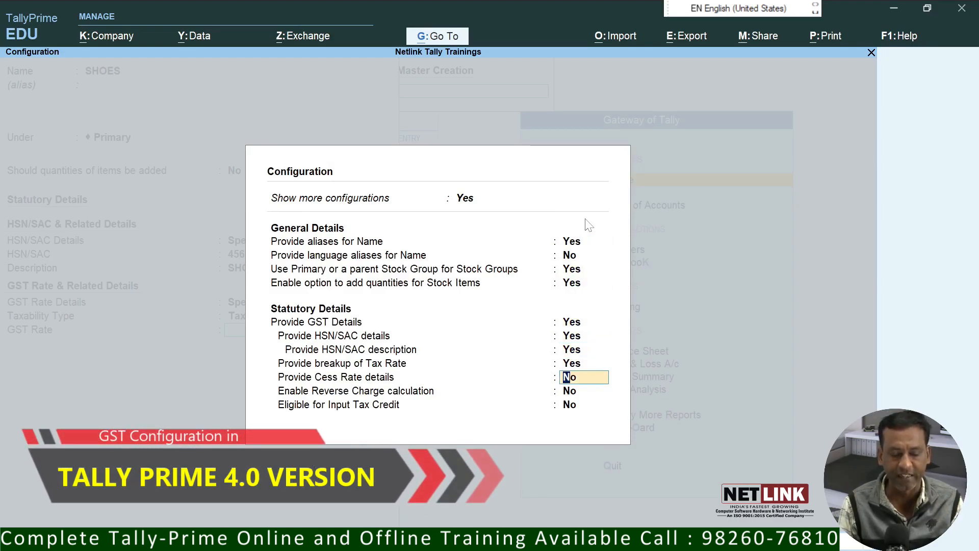
{"action": "type", "text": "Yes"}
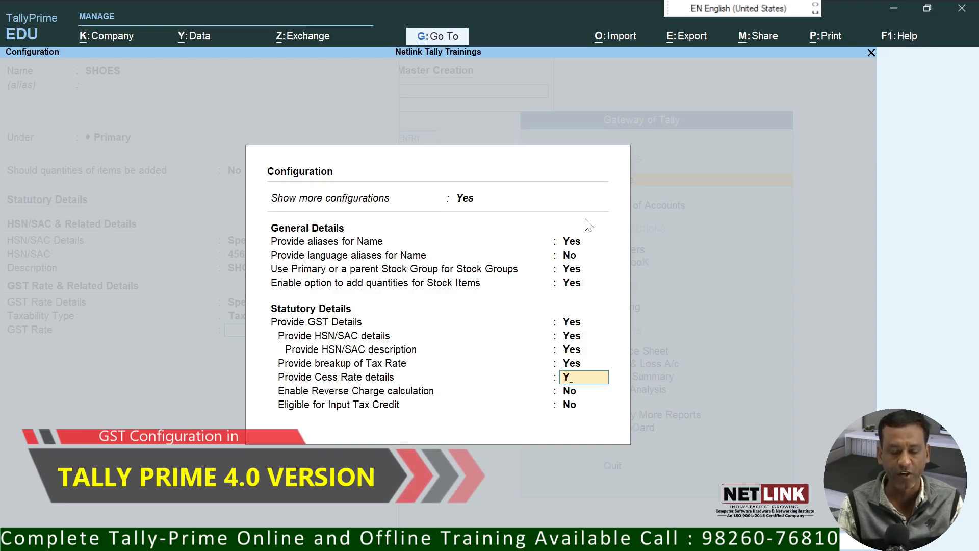
{"action": "key", "text": "Return"}
{"action": "type", "text": "Y"}
{"action": "key", "text": "Return"}
{"action": "type", "text": "Y"}
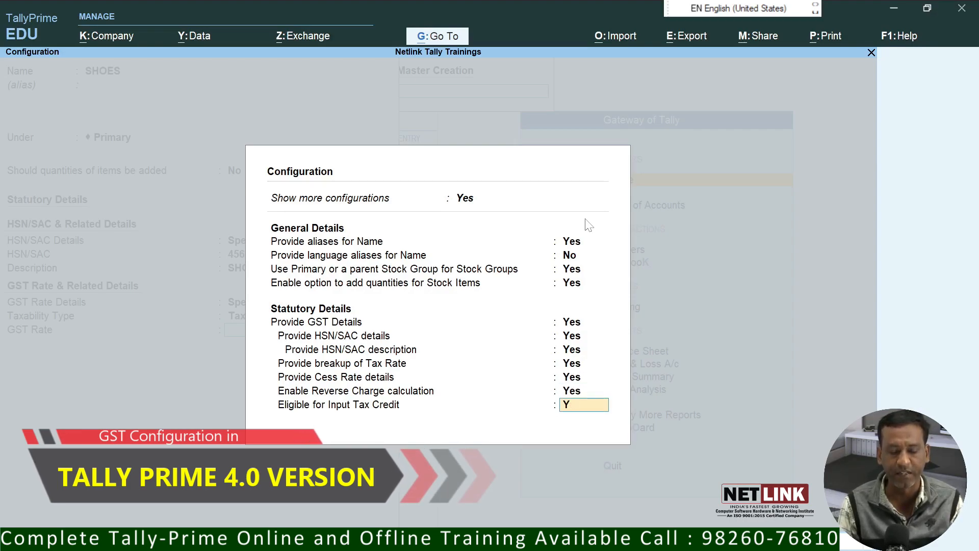
{"action": "key", "text": "Return"}
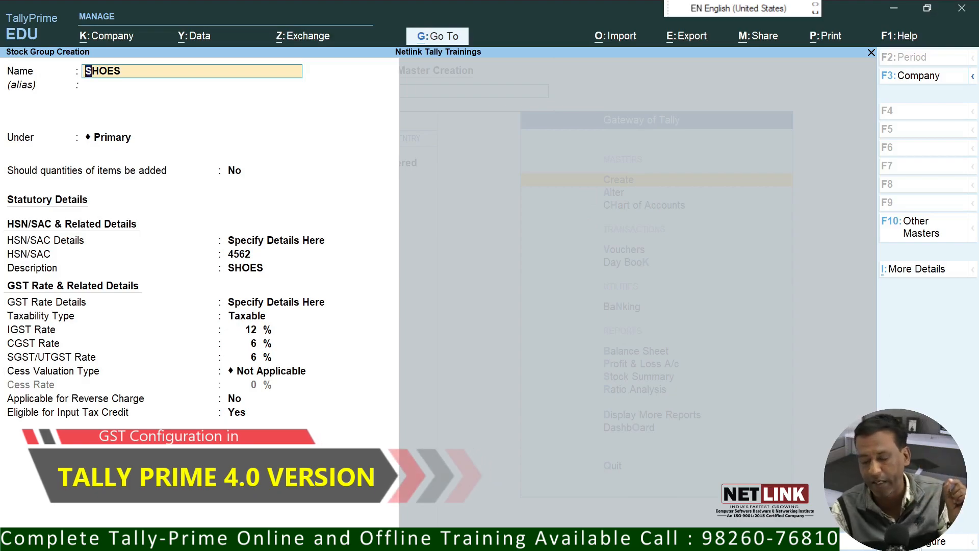
Step: Reopen the configuration, keep Show more configurations at Yes, and return to the SHOES form
{"action": "left_click", "coordinate": [934, 541]}
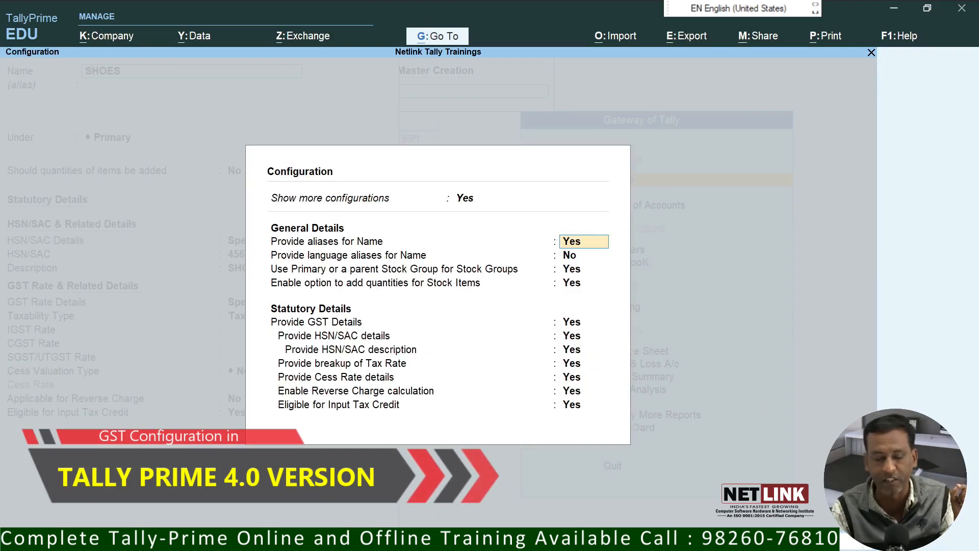
{"action": "left_click", "coordinate": [465, 200]}
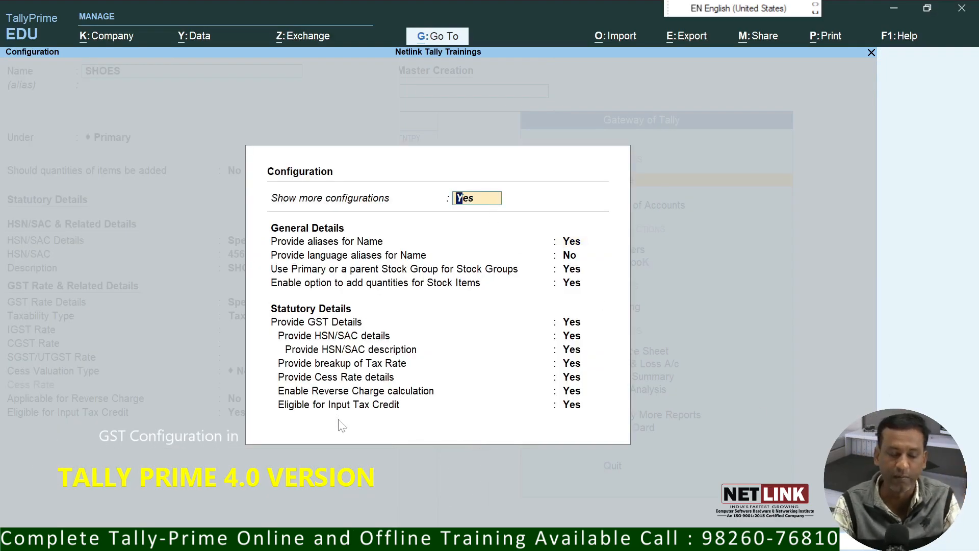
{"action": "key", "text": "n"}
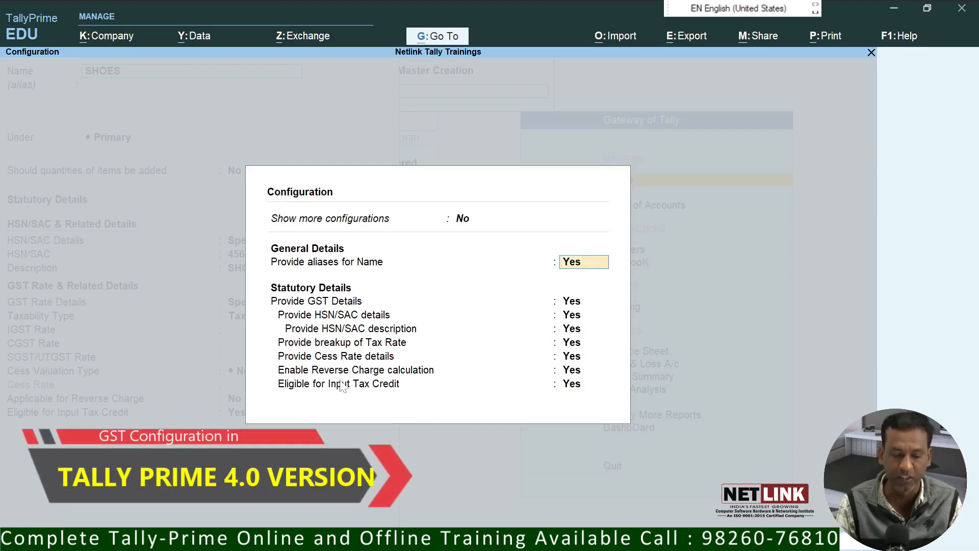
{"action": "key", "text": "Up"}
{"action": "type", "text": "Y"}
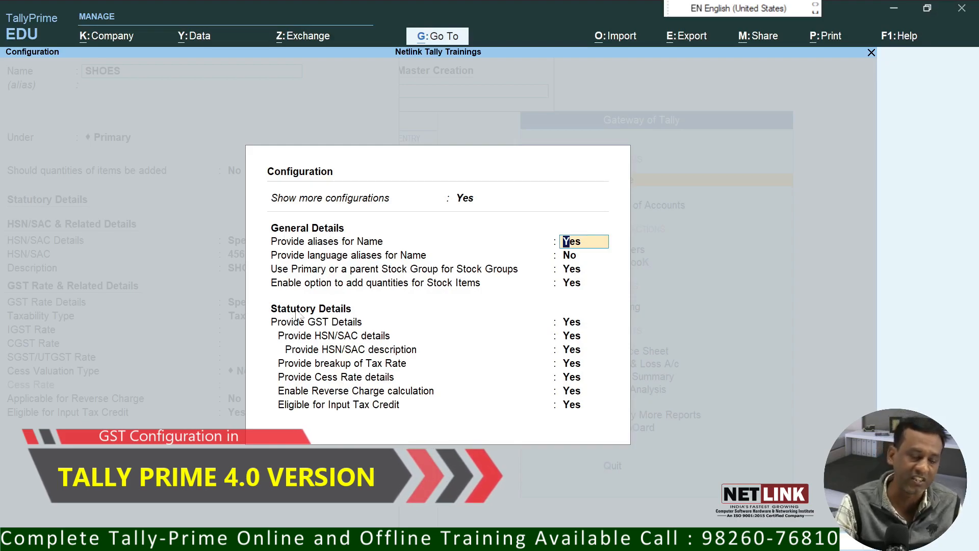
{"action": "key", "text": "Down"}
{"action": "key", "text": "Down"}
{"action": "key", "text": "Down"}
{"action": "key", "text": "Down"}
{"action": "key", "text": "Down"}
{"action": "key", "text": "Down"}
{"action": "key", "text": "Down"}
{"action": "key", "text": "Down"}
{"action": "key", "text": "Down"}
{"action": "key", "text": "Down"}
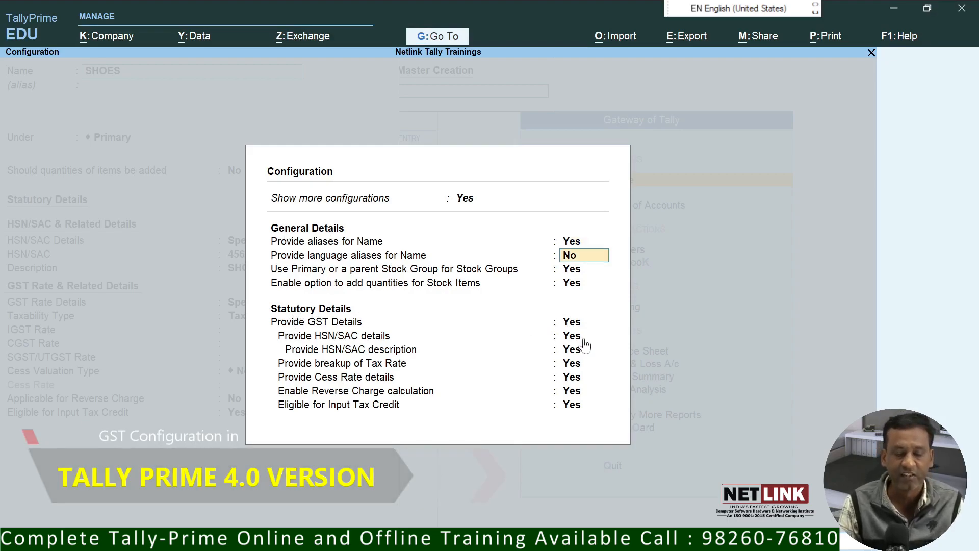
{"action": "key", "text": "Return"}
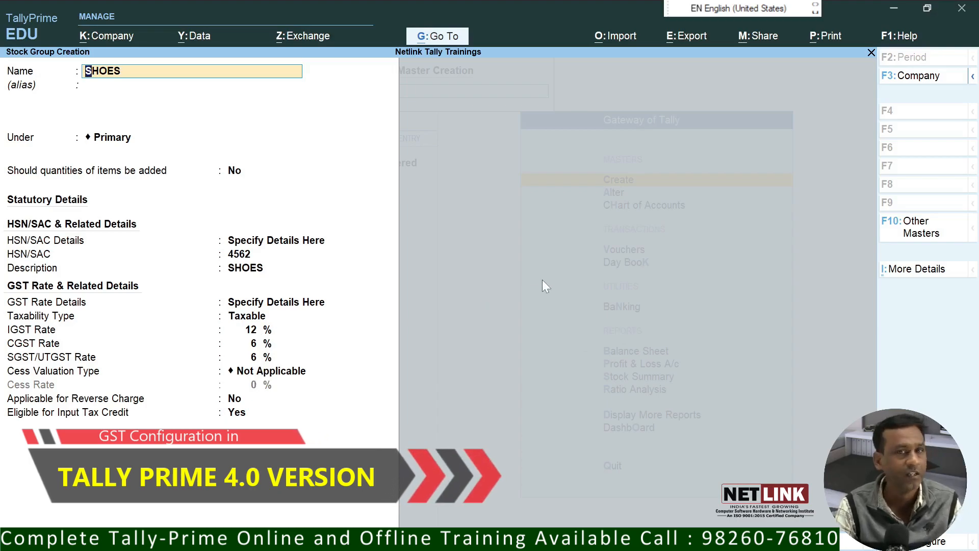
Step: Save the SHOES stock group and abandon the accidental new stock group
{"action": "key", "text": "Return"}
{"action": "key", "text": "Return"}
{"action": "key", "text": "Return"}
{"action": "key", "text": "Return"}
{"action": "key", "text": "Return"}
{"action": "key", "text": "Return"}
{"action": "key", "text": "Return"}
{"action": "key", "text": "Return"}
{"action": "key", "text": "Return"}
{"action": "key", "text": "Return"}
{"action": "key", "text": "Return"}
{"action": "key", "text": "Return"}
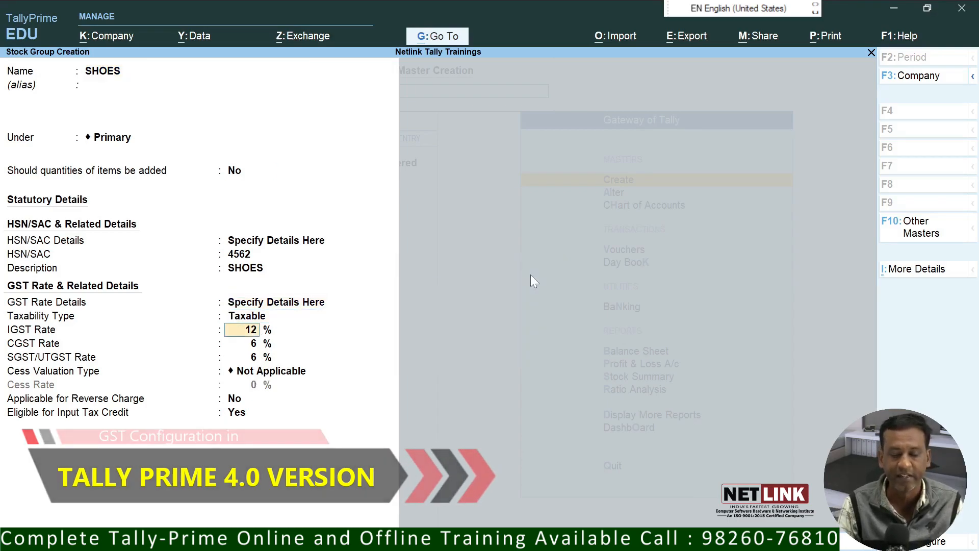
{"action": "key", "text": "Return"}
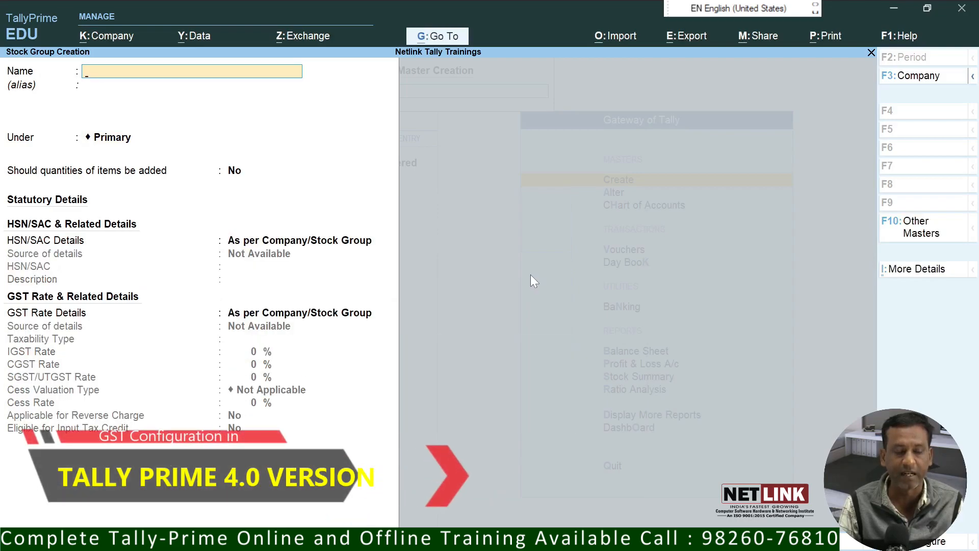
{"action": "type", "text": "SGST"}
{"action": "key", "text": "Return"}
{"action": "key", "text": "Return"}
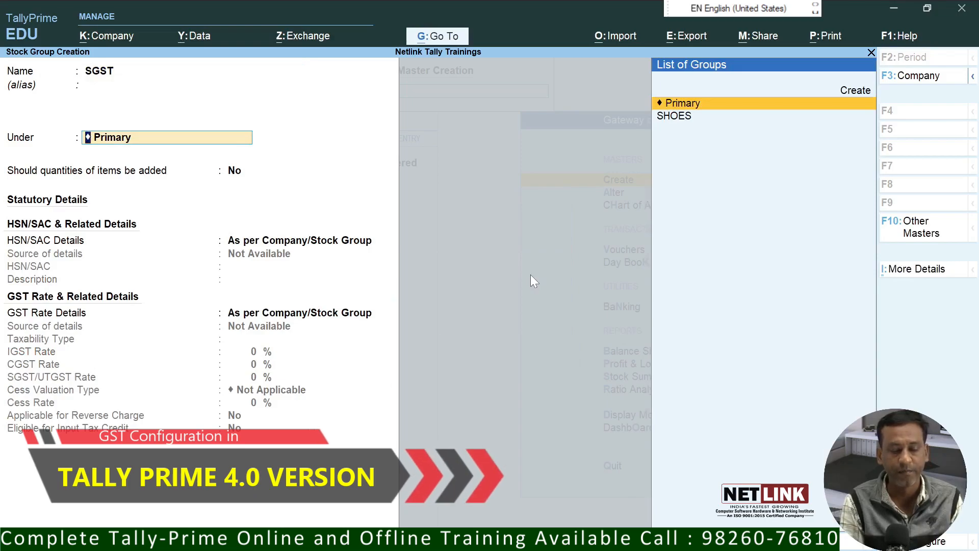
{"action": "key", "text": "BackSpace"}
{"action": "key", "text": "BackSpace"}
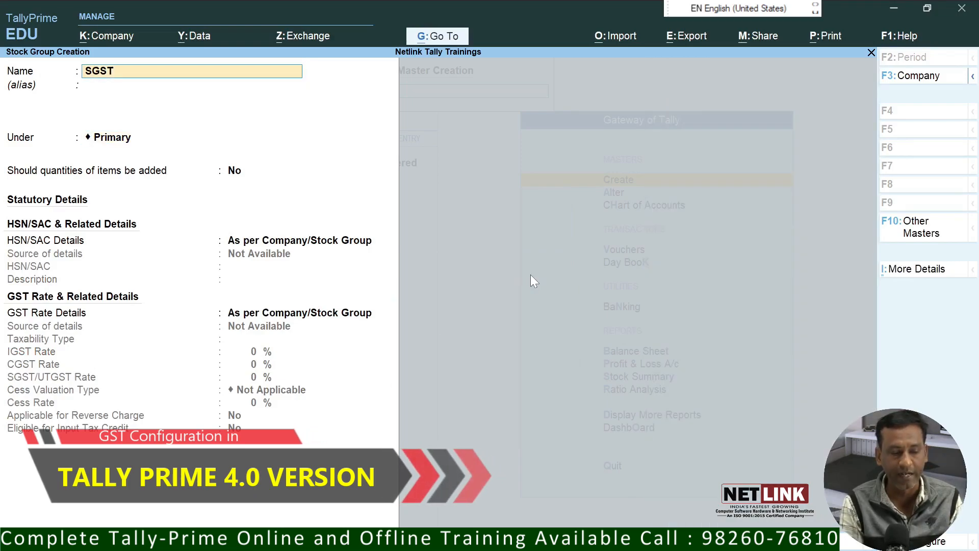
{"action": "key", "text": "BackSpace"}
{"action": "key", "text": "Escape"}
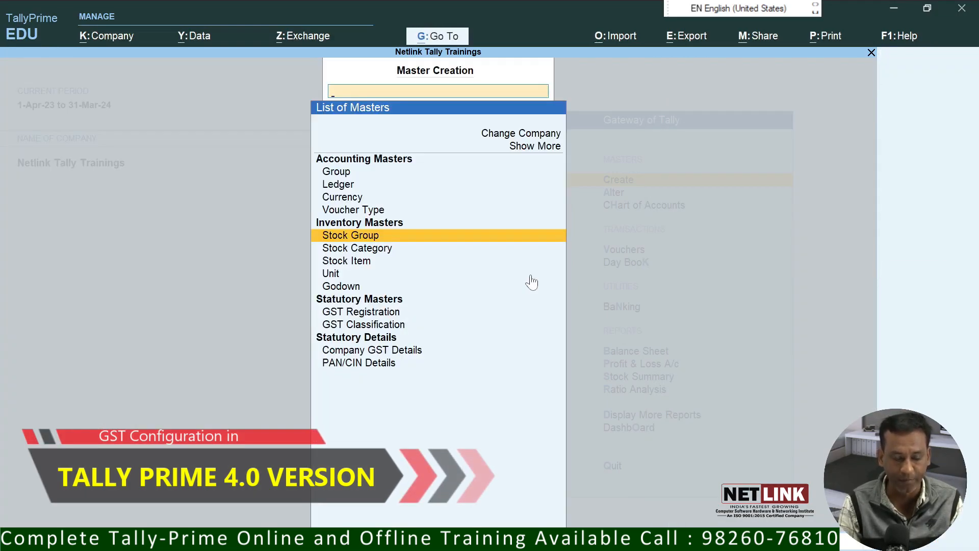
Step: Create a stock category named BATA SHOES
{"action": "key", "text": "Down"}
{"action": "key", "text": "Return"}
{"action": "type", "text": "BAT"}
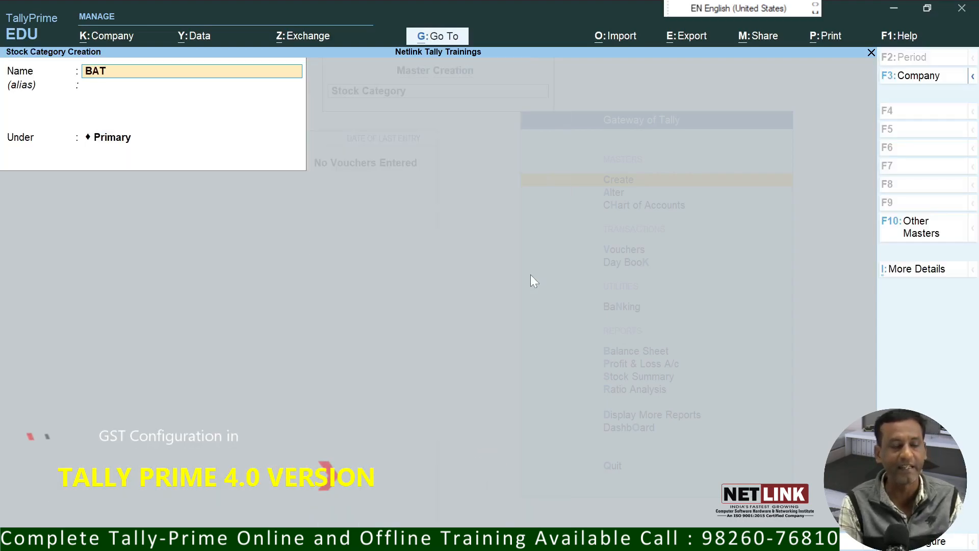
{"action": "type", "text": "A SHOES"}
{"action": "key", "text": "Return"}
{"action": "key", "text": "Return"}
{"action": "key", "text": "Return"}
{"action": "key", "text": "Return"}
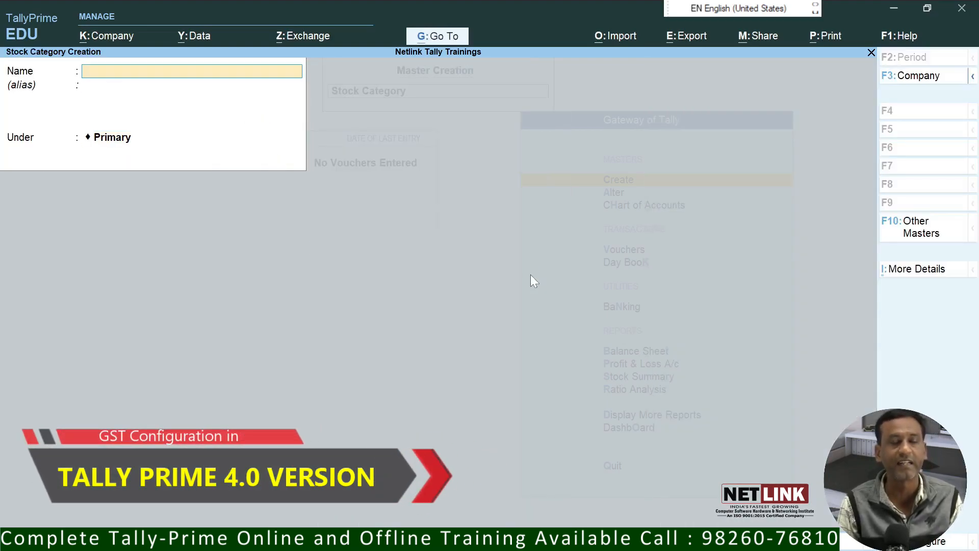
{"action": "key", "text": "Escape"}
Step: Start stock item BATA SHOES 7N under group SHOES with category BATA SHOES
{"action": "key", "text": "y"}
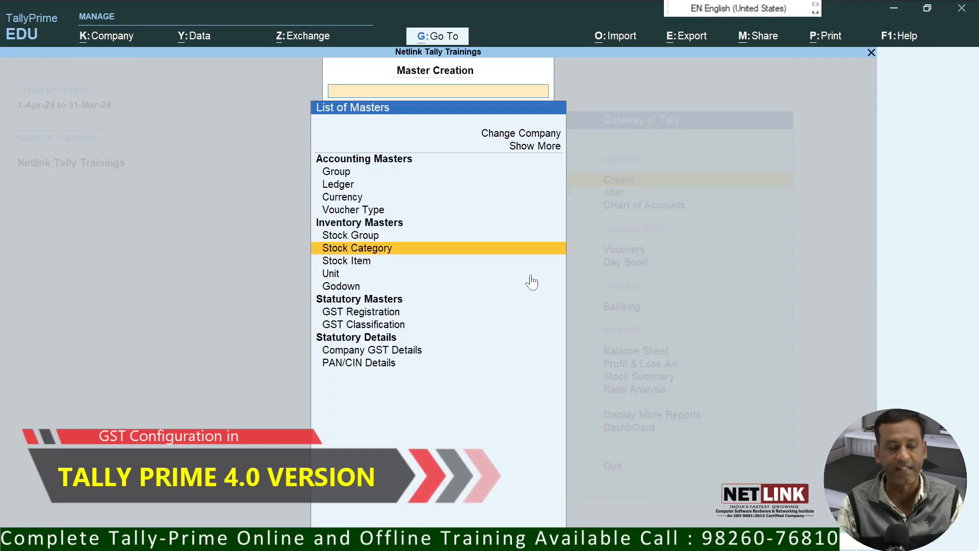
{"action": "key", "text": "Down"}
{"action": "key", "text": "Return"}
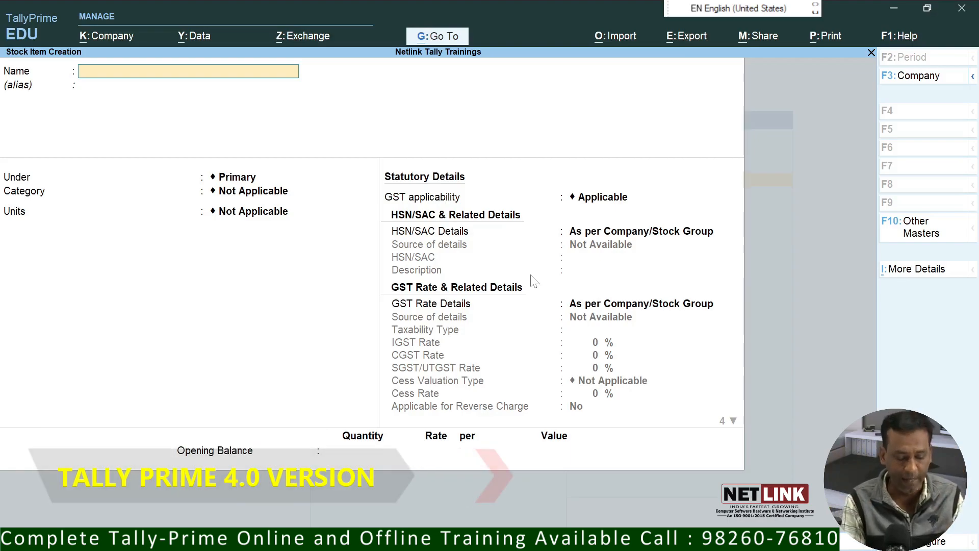
{"action": "type", "text": "BATA SHOES"}
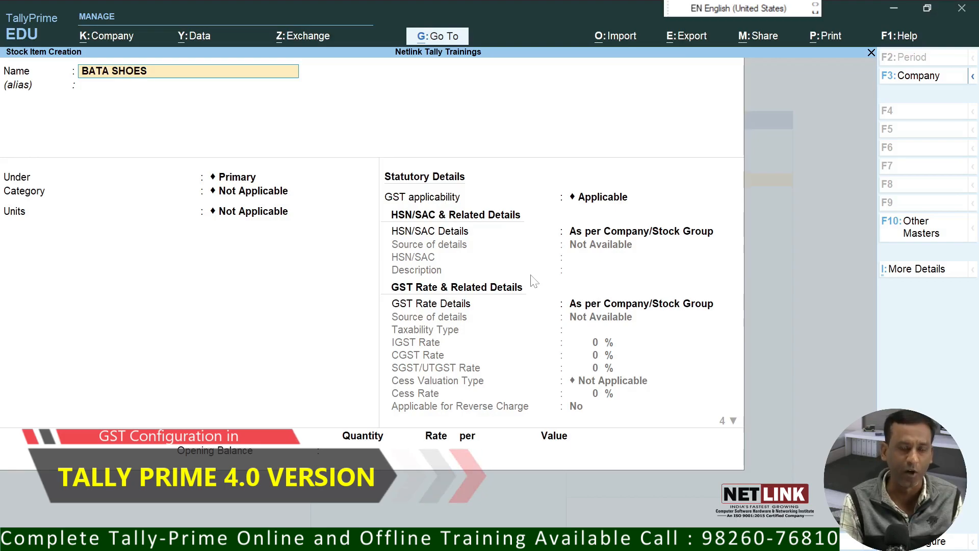
{"action": "type", "text": " 7N"}
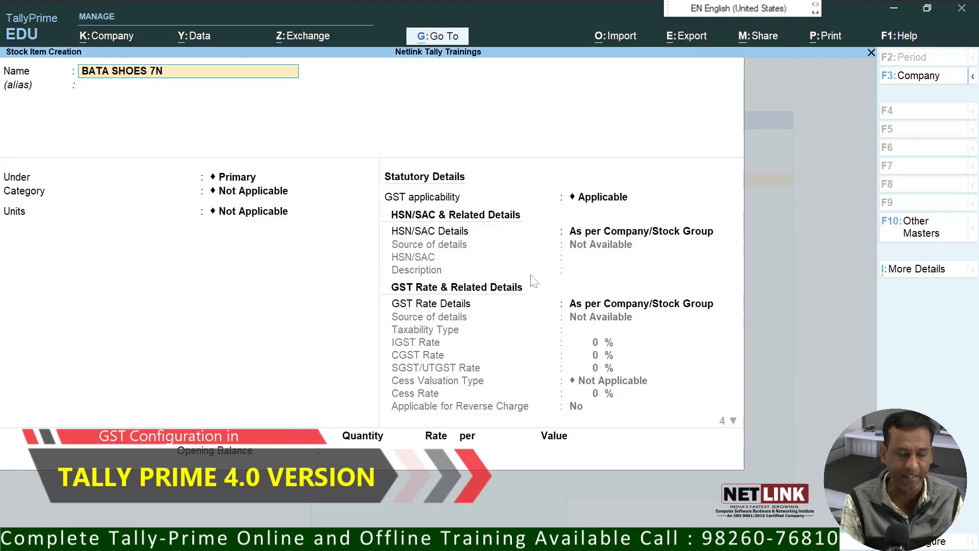
{"action": "key", "text": "Return"}
{"action": "key", "text": "Return"}
{"action": "key", "text": "Down"}
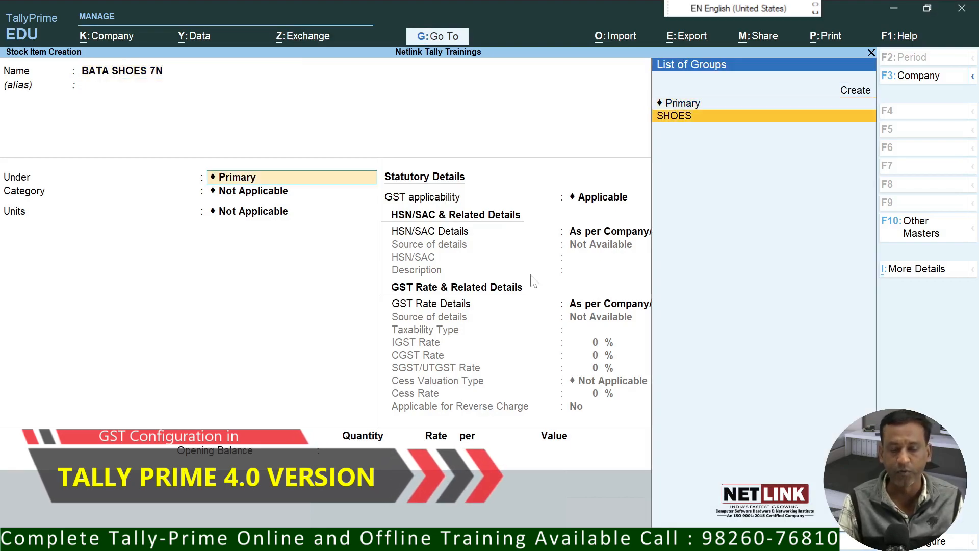
{"action": "key", "text": "Return"}
{"action": "key", "text": "Down"}
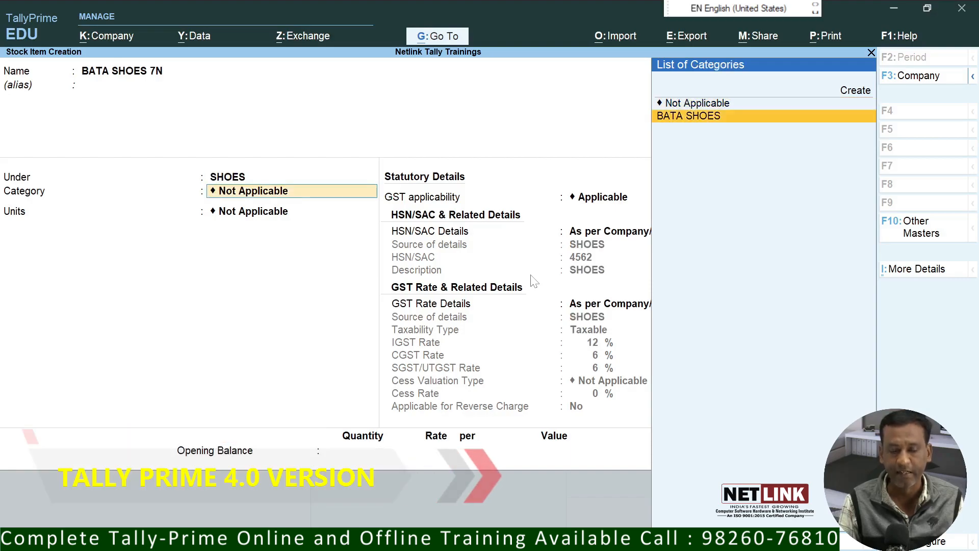
{"action": "key", "text": "Return"}
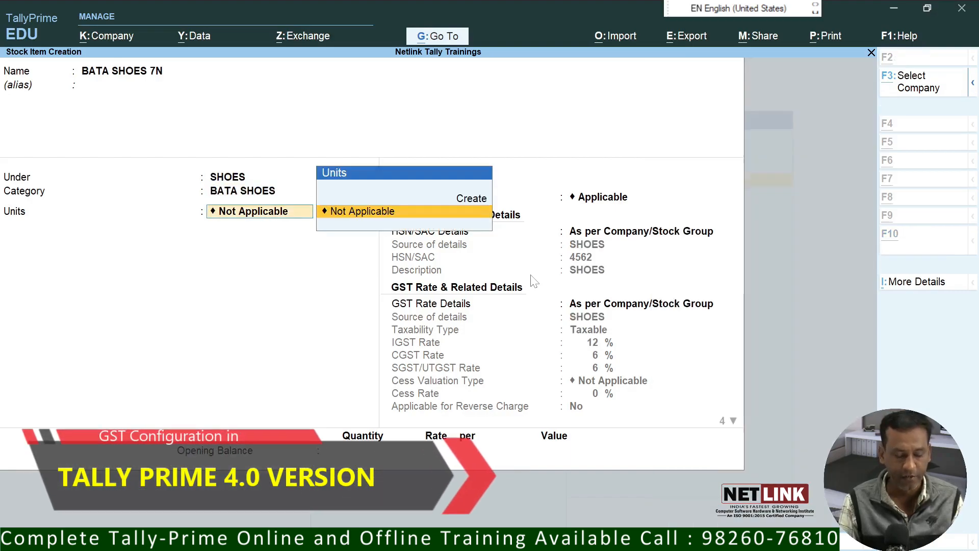
Step: Create unit PCS with UQC PCS-PIECES, keep the group's GST details, and save the item
{"action": "key", "text": "alt+c"}
{"action": "type", "text": "PCS"}
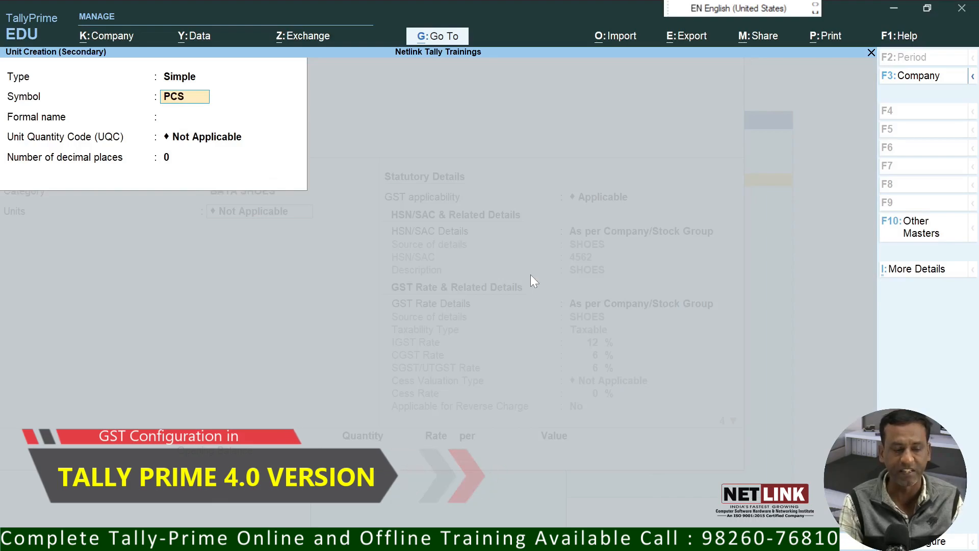
{"action": "key", "text": "Return"}
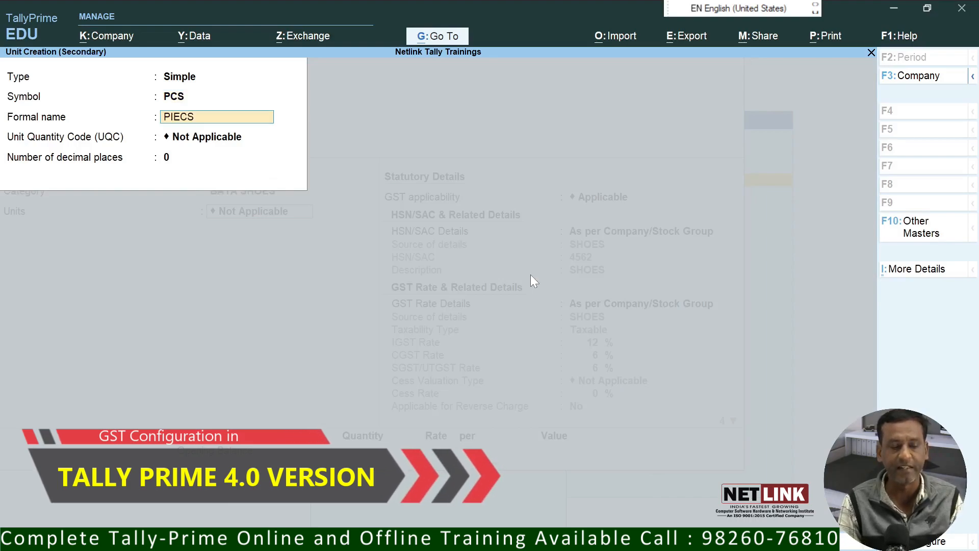
{"action": "key", "text": "Return"}
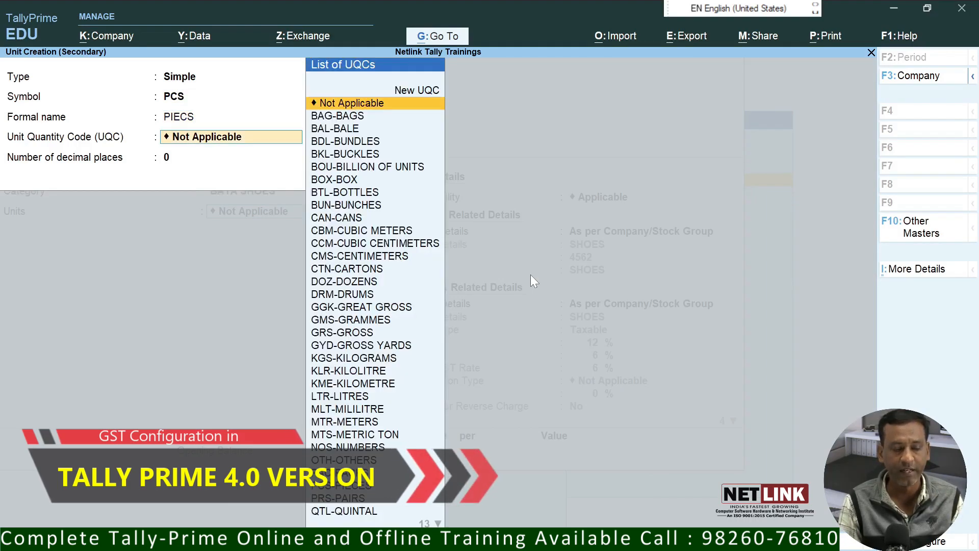
{"action": "type", "text": "P"}
{"action": "key", "text": "Down"}
{"action": "key", "text": "Down"}
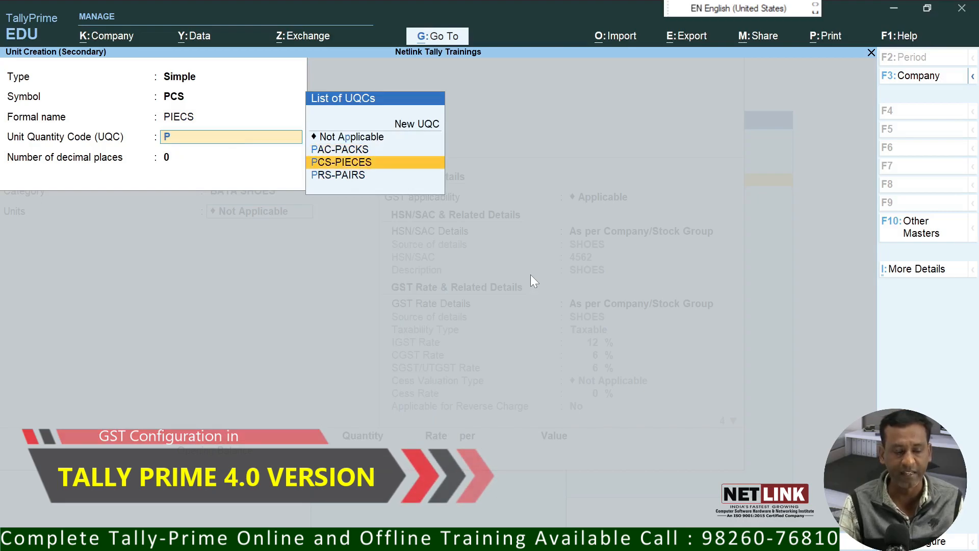
{"action": "key", "text": "Return"}
{"action": "key", "text": "Return"}
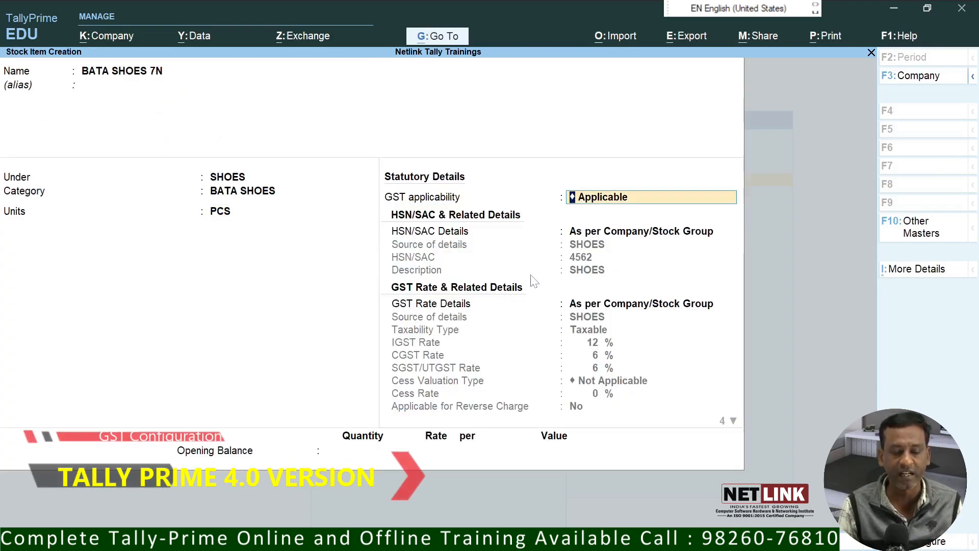
{"action": "key", "text": "Return"}
{"action": "key", "text": "Return"}
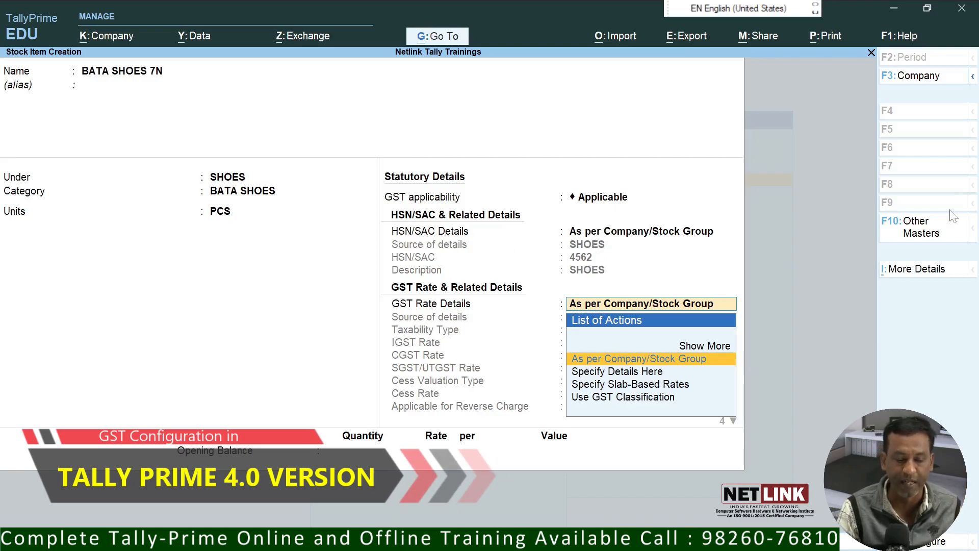
{"action": "key", "text": "Return"}
{"action": "key", "text": "Return"}
{"action": "key", "text": "Return"}
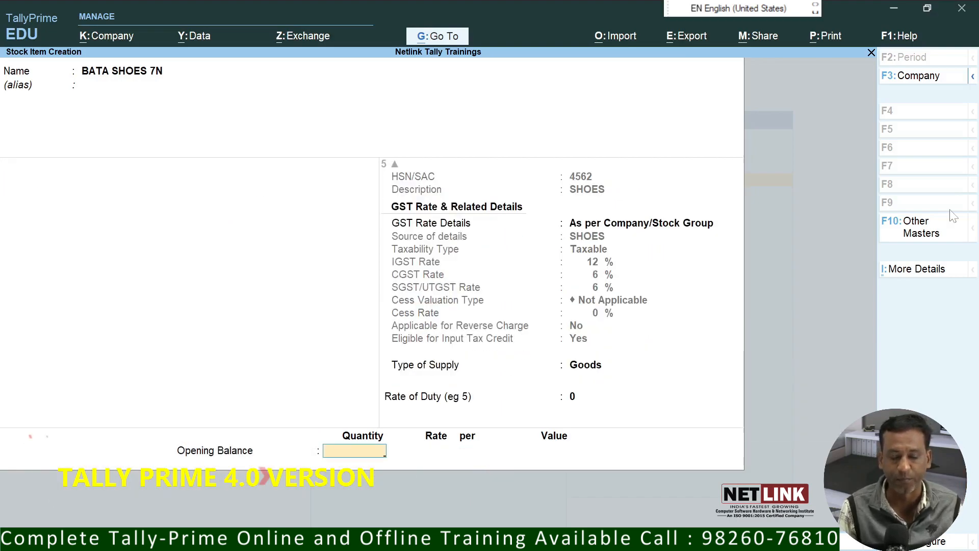
{"action": "key", "text": "Return"}
{"action": "key", "text": "Return"}
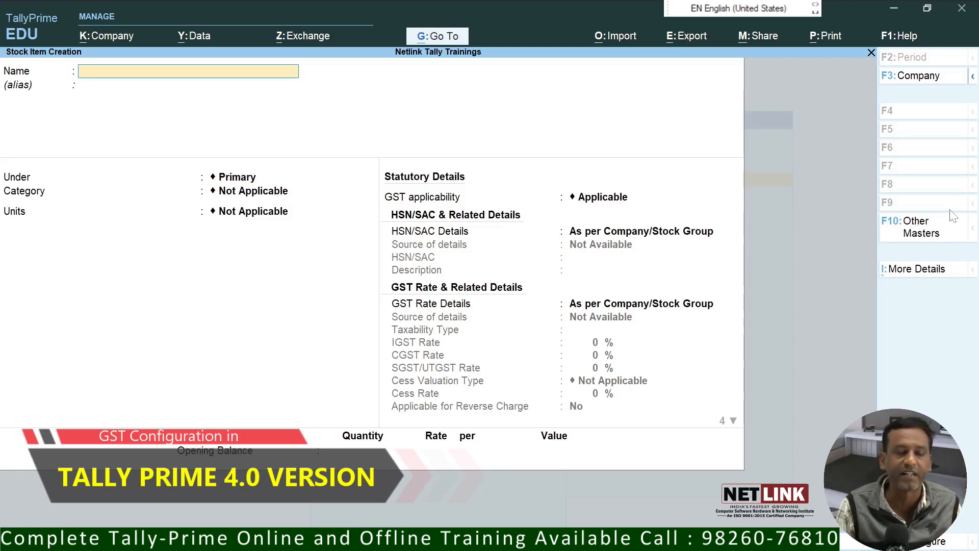
Step: Name the new item CELLO STOOL and create a STOOL stock group under Primary
{"action": "type", "text": "LLO"}
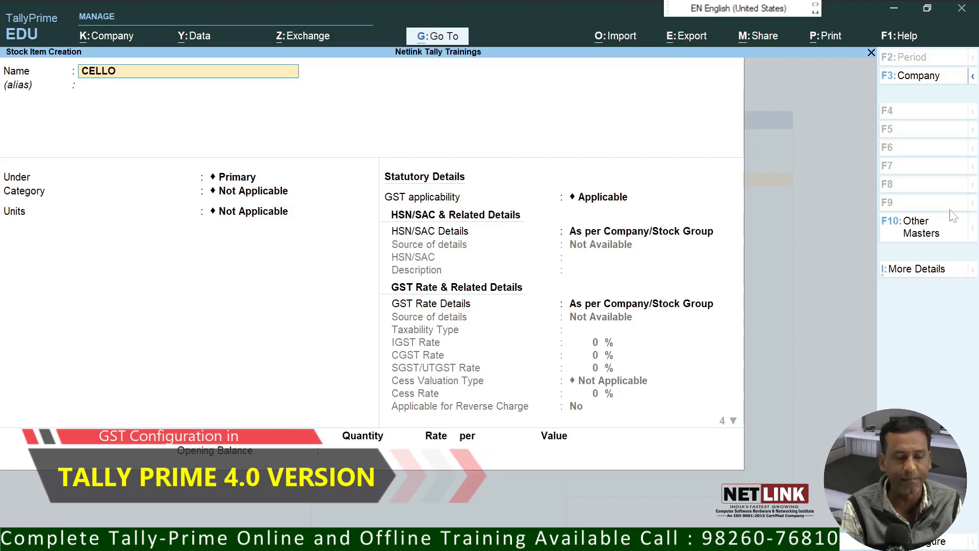
{"action": "type", "text": " STOOL"}
{"action": "key", "text": "Return"}
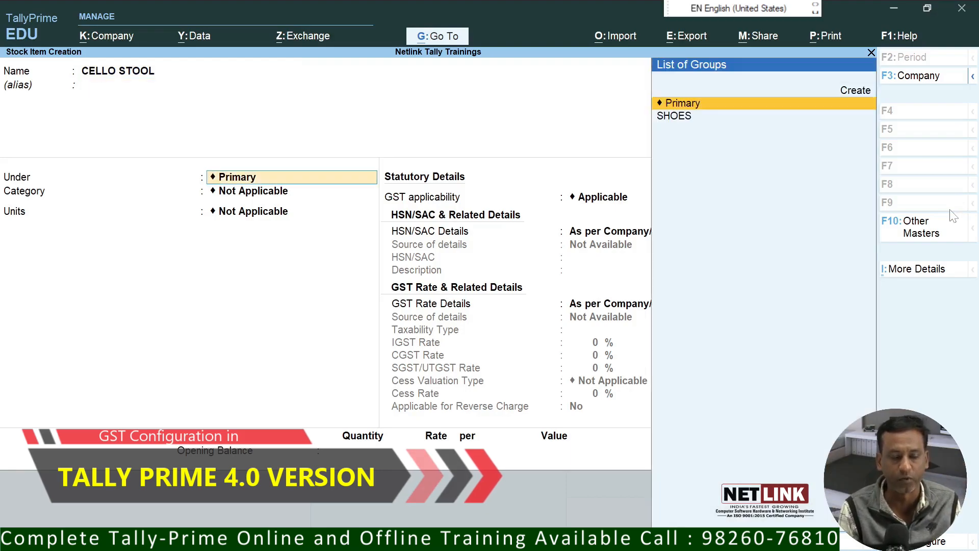
{"action": "key", "text": "alt+c"}
{"action": "type", "text": "STOOL"}
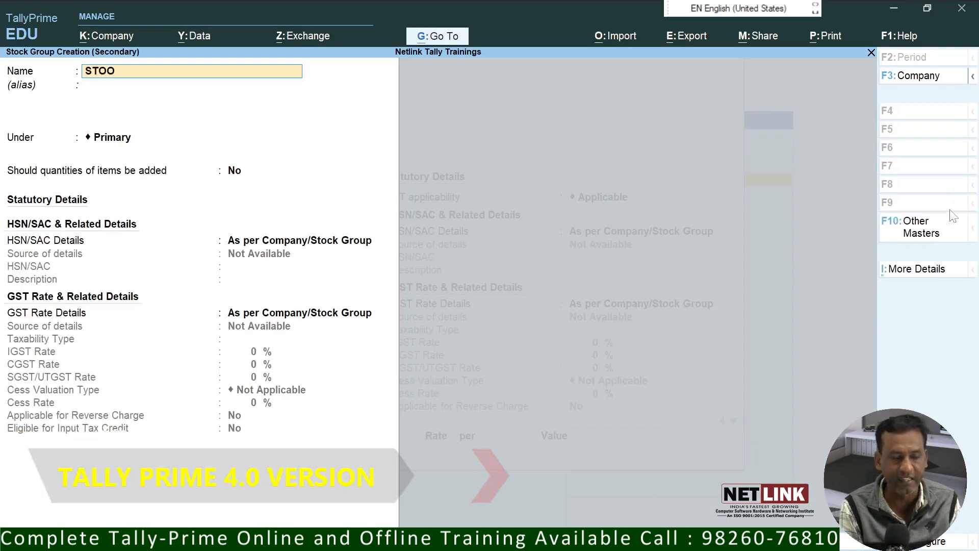
{"action": "key", "text": "Return"}
{"action": "key", "text": "Return"}
{"action": "key", "text": "Return"}
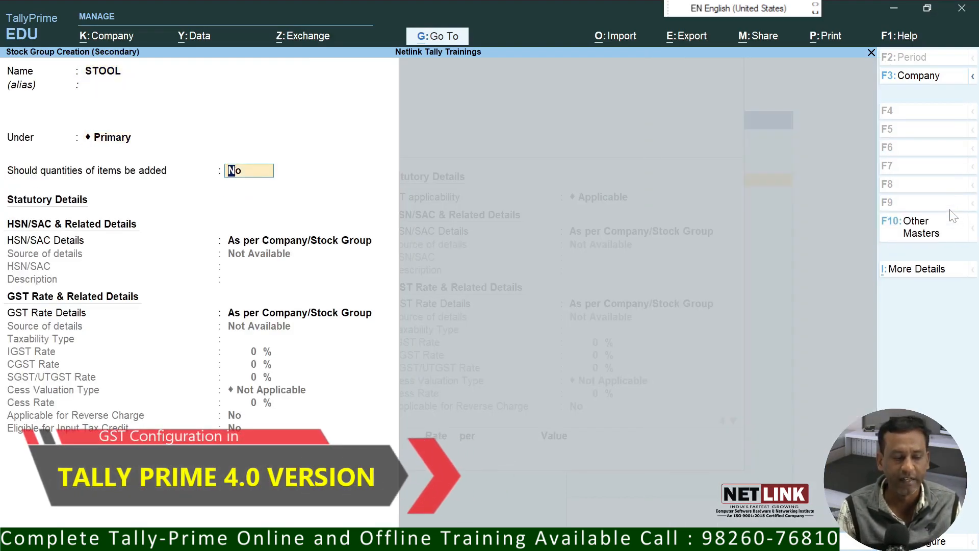
{"action": "key", "text": "Return"}
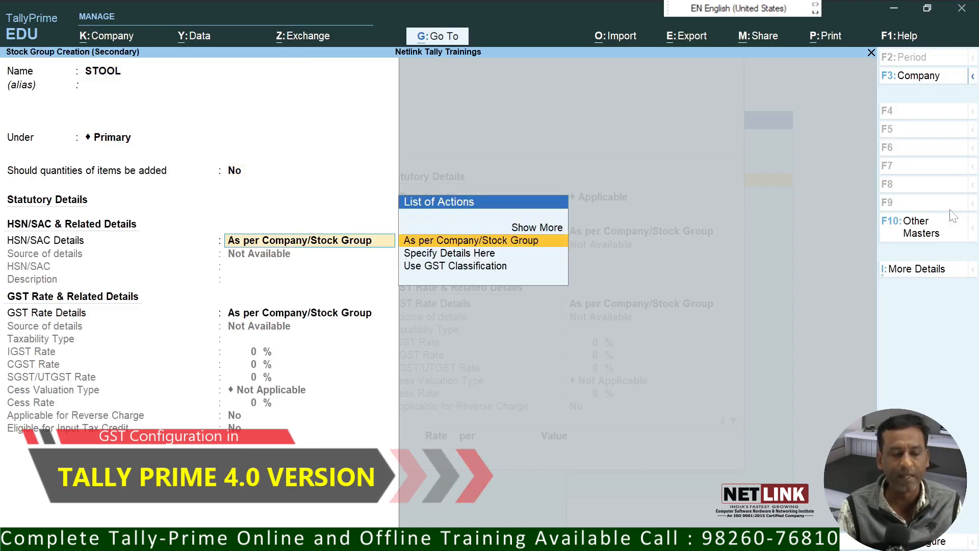
Step: Give STOOL HSN 5675, Taxable, 18% IGST split 9% CGST / 9% SGST, and save
{"action": "key", "text": "Down"}
{"action": "key", "text": "Return"}
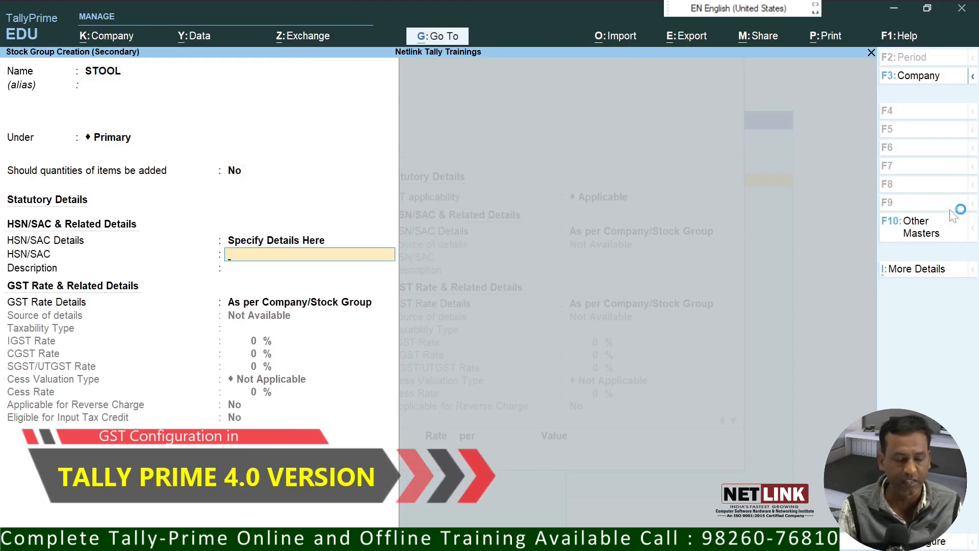
{"action": "key", "text": "Return"}
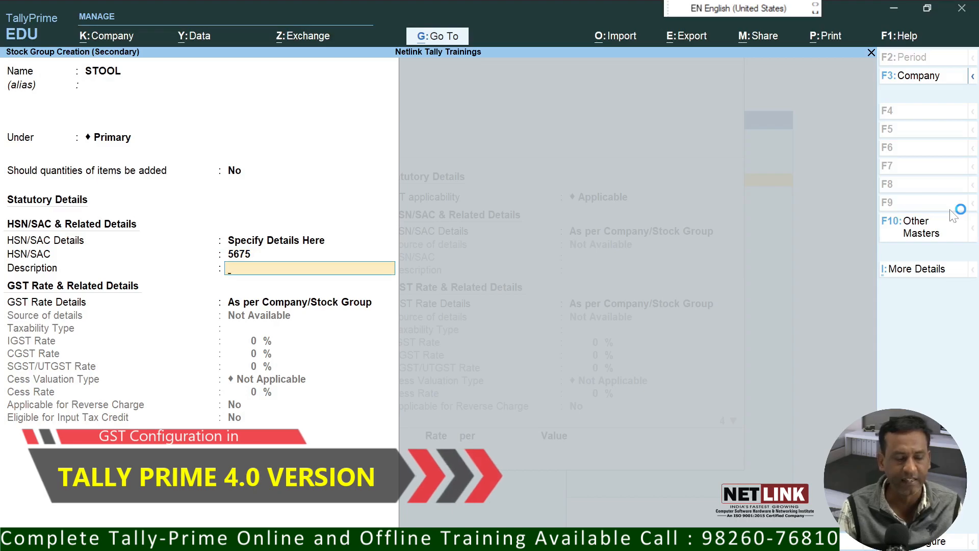
{"action": "key", "text": "Return"}
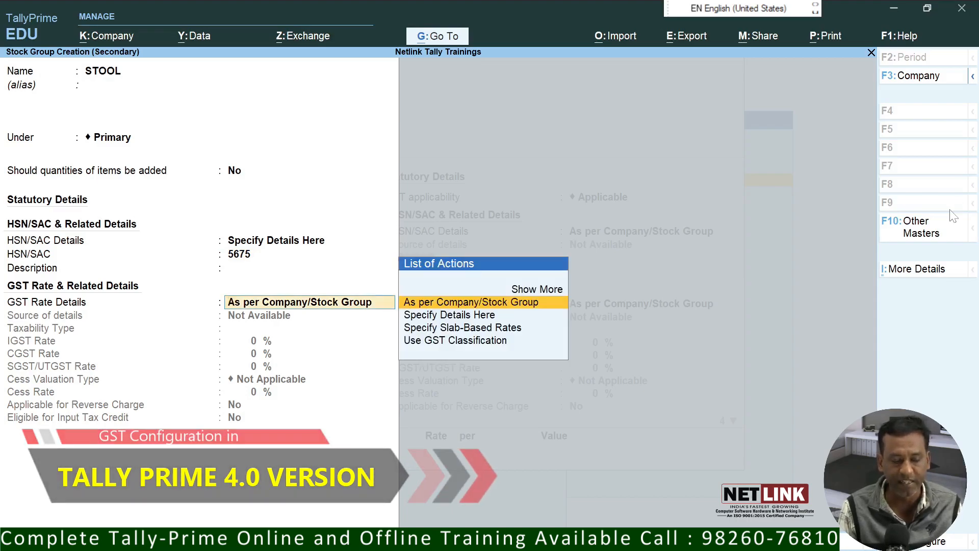
{"action": "key", "text": "Down"}
{"action": "key", "text": "Return"}
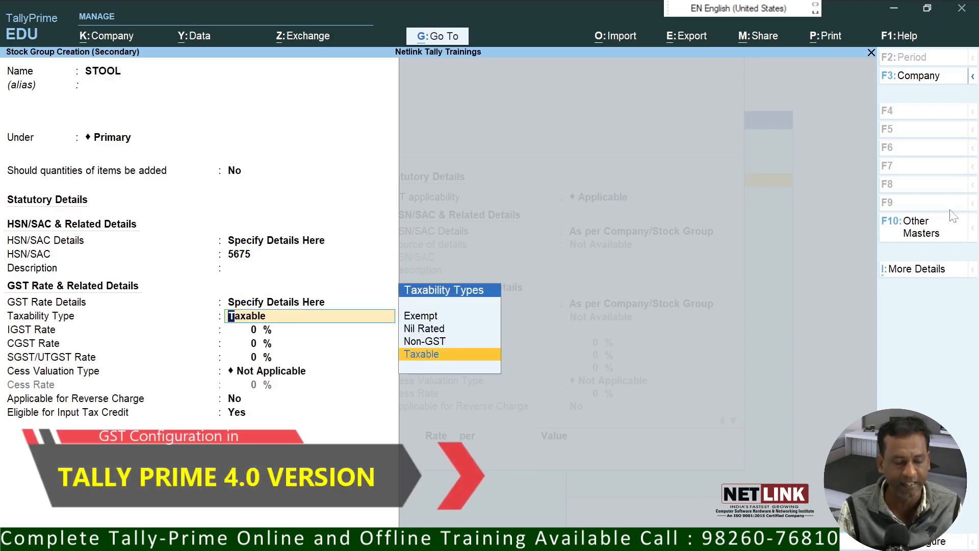
{"action": "key", "text": "Return"}
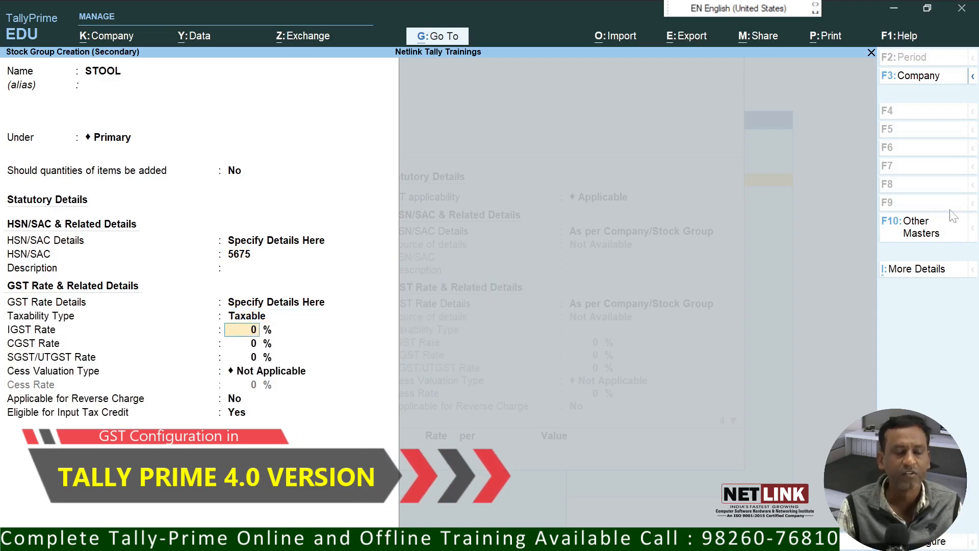
{"action": "type", "text": "18"}
{"action": "key", "text": "Return"}
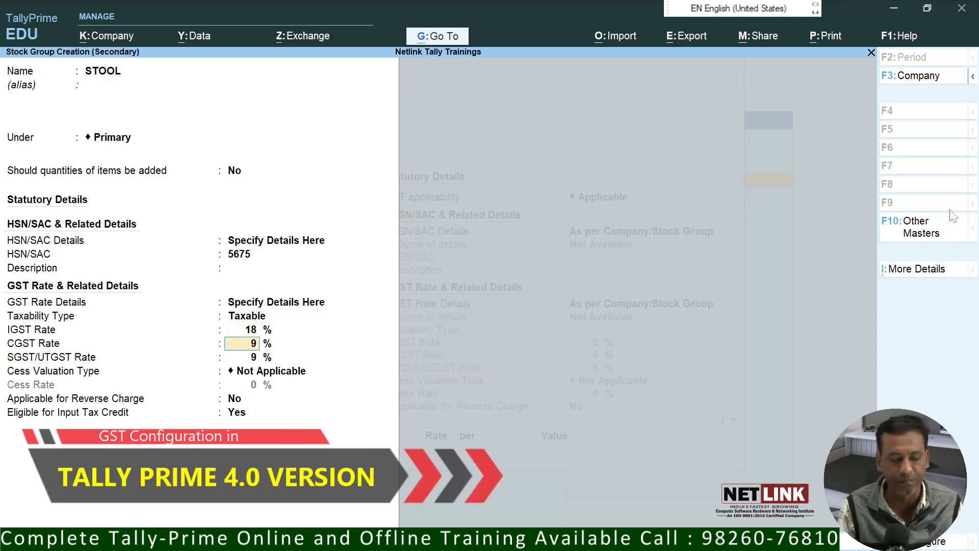
{"action": "key", "text": "Return"}
{"action": "key", "text": "Return"}
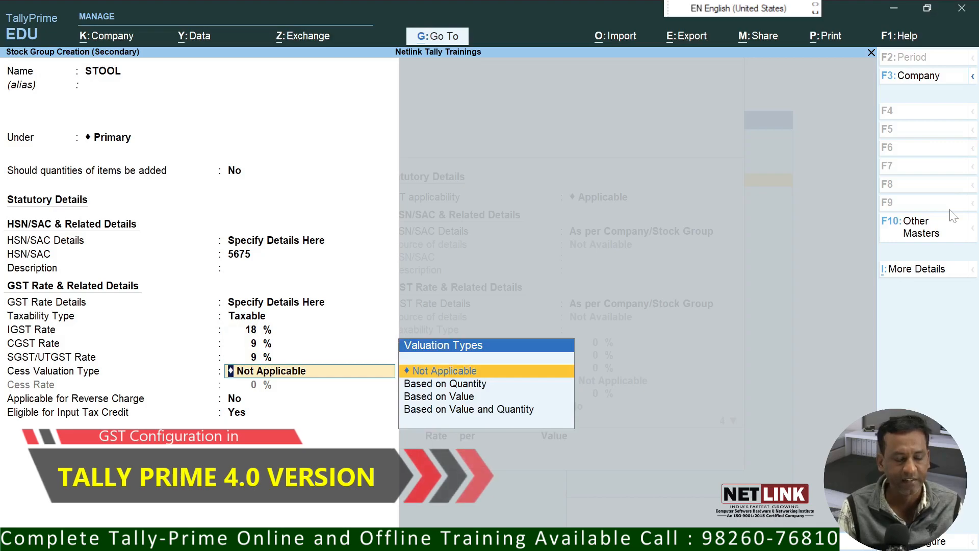
{"action": "key", "text": "Return"}
{"action": "key", "text": "Return"}
{"action": "key", "text": "Return"}
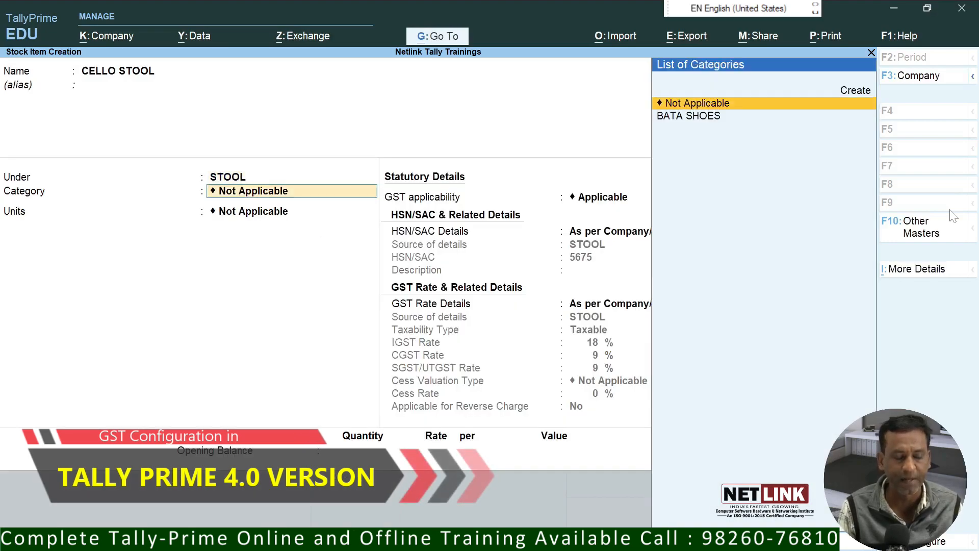
Step: Give CELLO STOOL a new CELLO STOOL category and PCS units, keeping group GST, and save
{"action": "key", "text": "alt"}
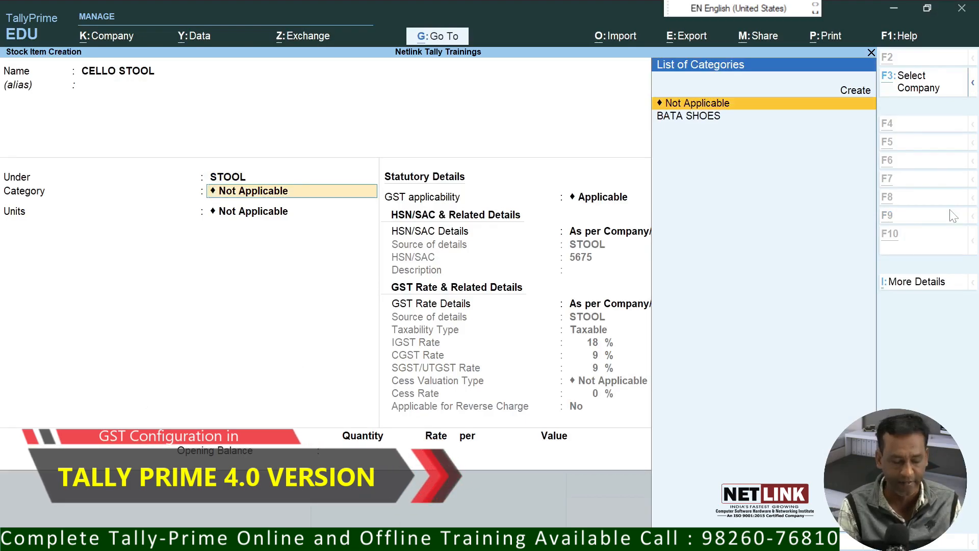
{"action": "key", "text": "alt+c"}
{"action": "type", "text": "ST"}
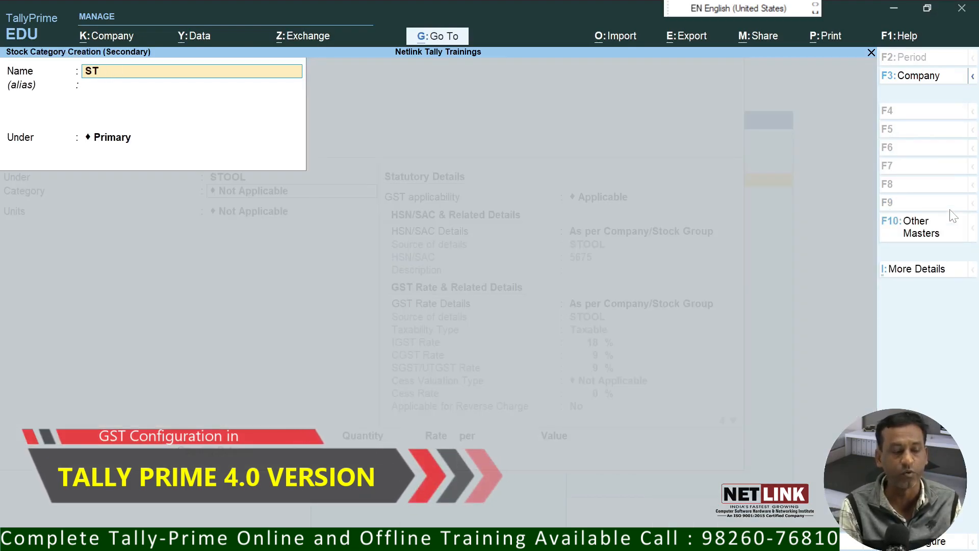
{"action": "type", "text": "OCELLO STOOL"}
{"action": "key", "text": "Return"}
{"action": "key", "text": "Return"}
{"action": "key", "text": "Return"}
{"action": "key", "text": "Return"}
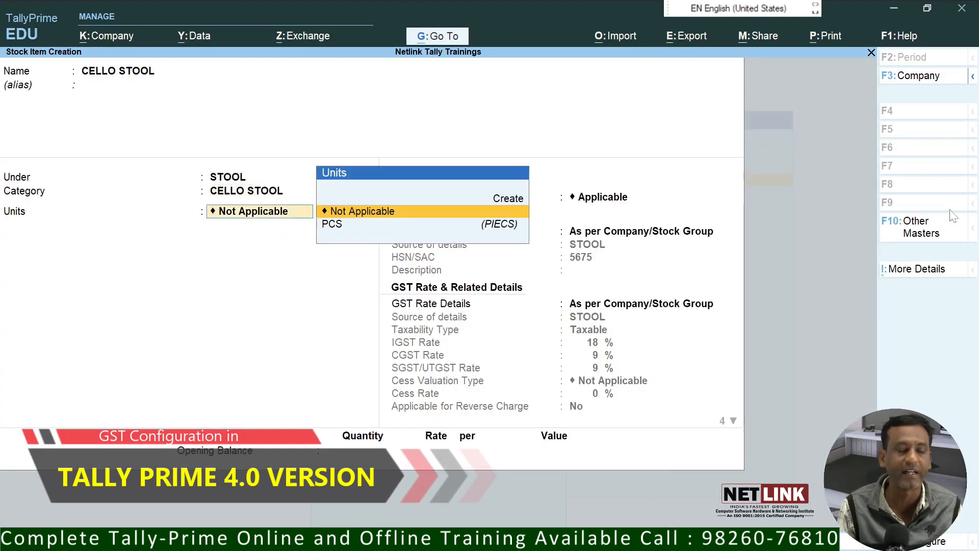
{"action": "key", "text": "Down"}
{"action": "key", "text": "Return"}
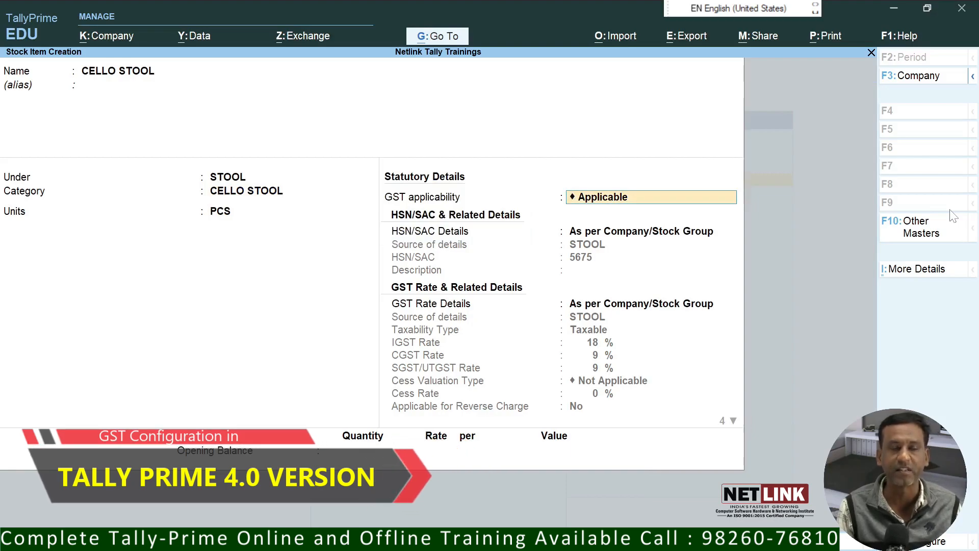
{"action": "key", "text": "Return"}
{"action": "key", "text": "Return"}
{"action": "key", "text": "Return"}
{"action": "key", "text": "Return"}
{"action": "key", "text": "Return"}
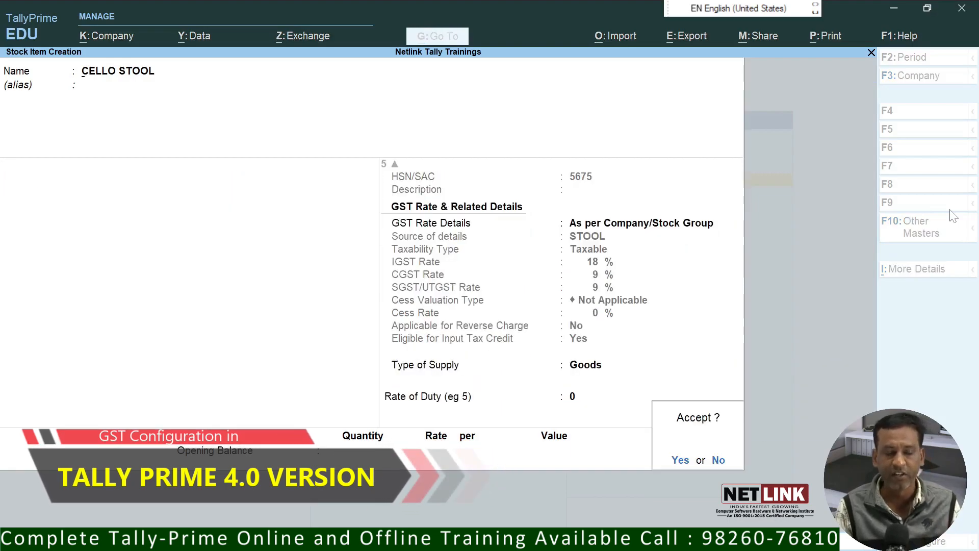
{"action": "key", "text": "Return"}
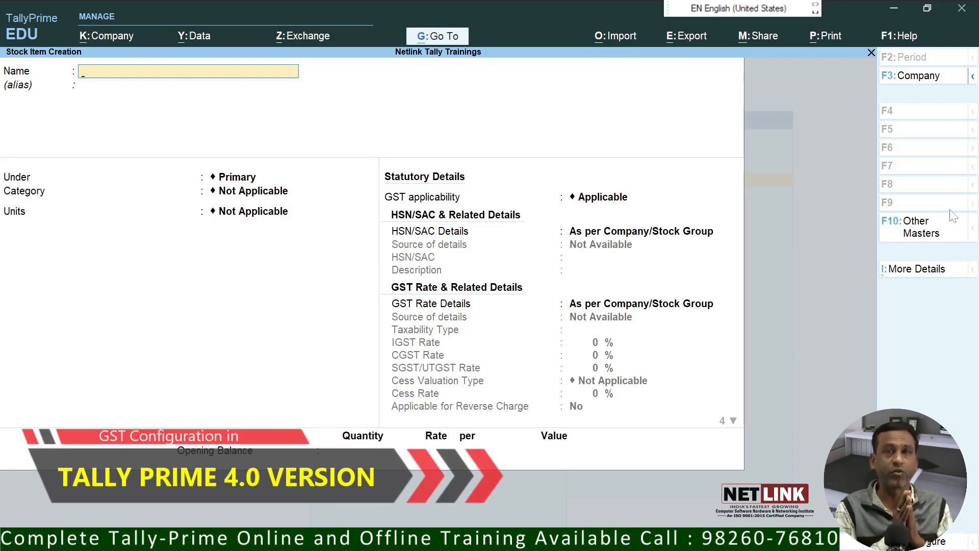
Step: Leave stock item creation and start a Purchase voucher from voucher entry
{"action": "key", "text": "Escape"}
{"action": "key", "text": "y"}
{"action": "key", "text": "Escape"}
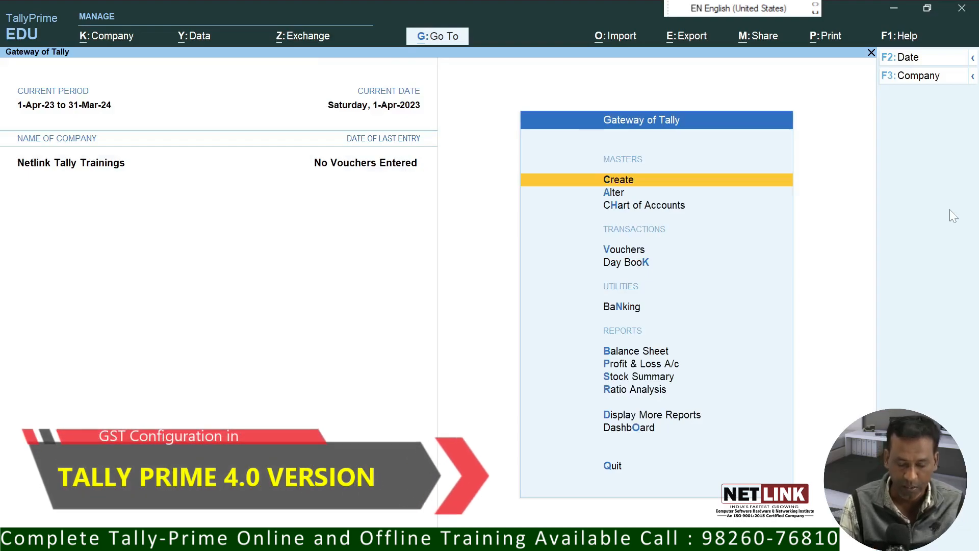
{"action": "key", "text": "Down"}
{"action": "key", "text": "Down"}
{"action": "key", "text": "Down"}
{"action": "key", "text": "Return"}
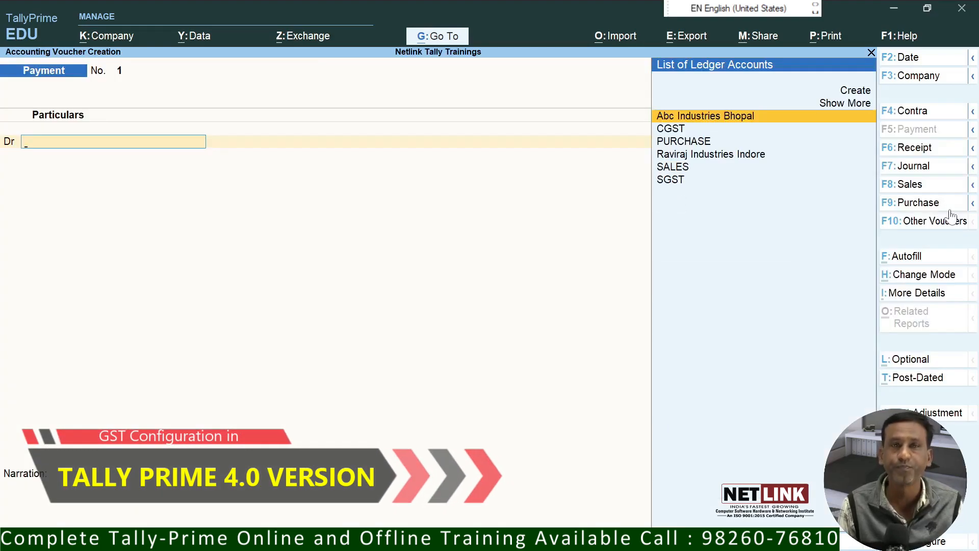
{"action": "left_click", "coordinate": [916, 208]}
Step: Enter the supplier invoice number, party Abc Industries Bhopal and the PURCHASE ledger
{"action": "type", "text": "32"}
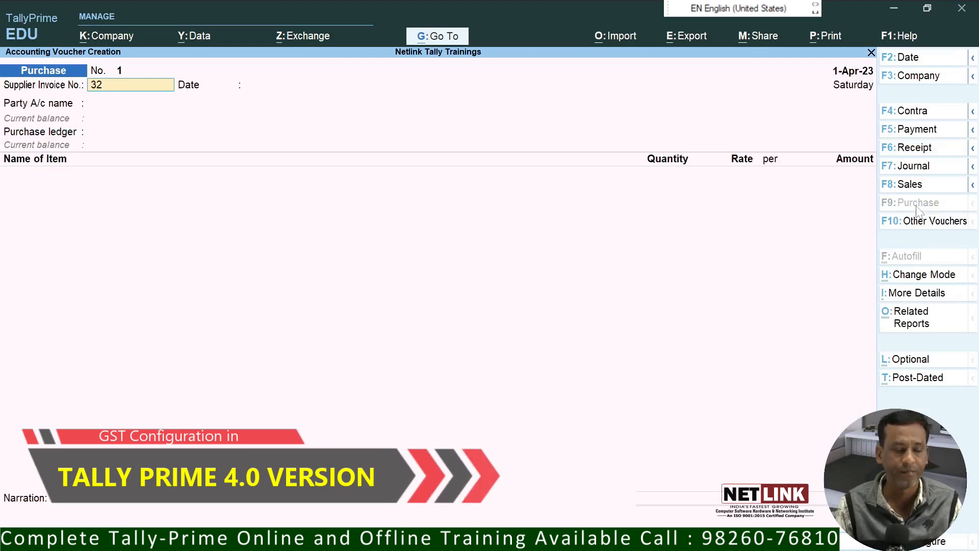
{"action": "type", "text": "3"}
{"action": "key", "text": "Return"}
{"action": "key", "text": "Return"}
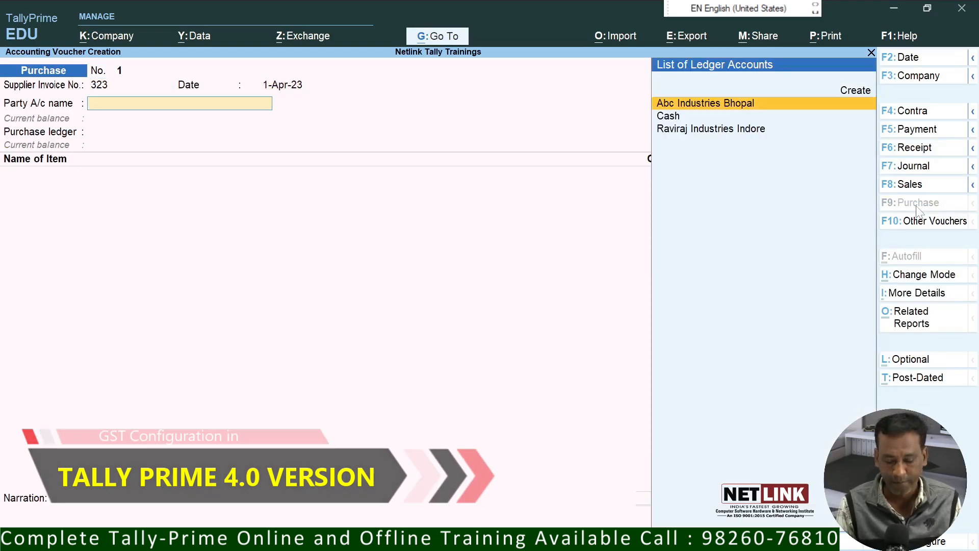
{"action": "key", "text": "Return"}
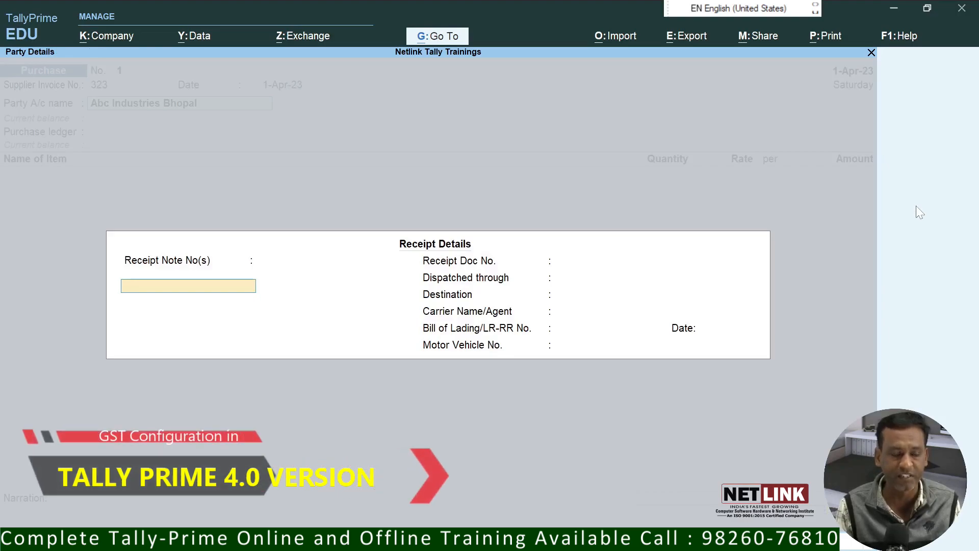
{"action": "key", "text": "ctrl+a"}
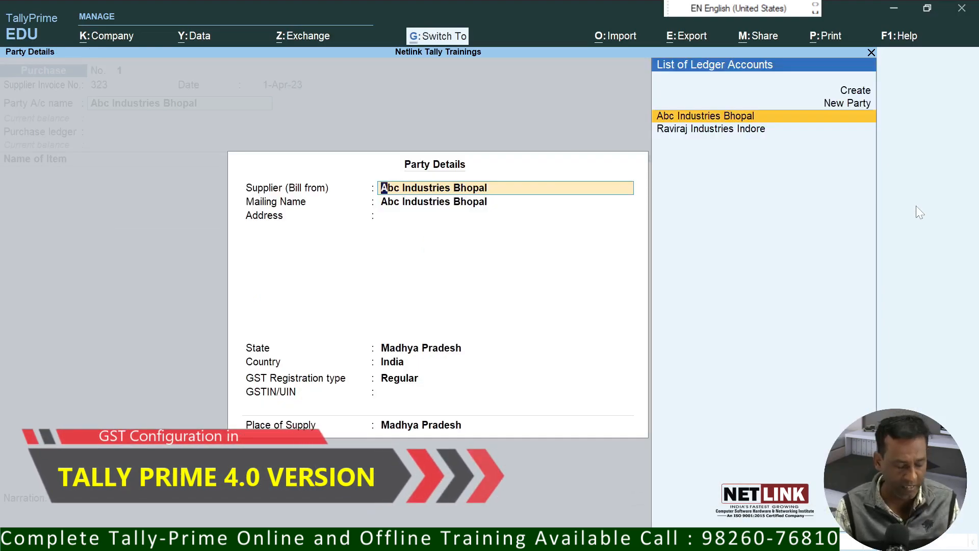
{"action": "key", "text": "ctrl+a"}
{"action": "key", "text": "Return"}
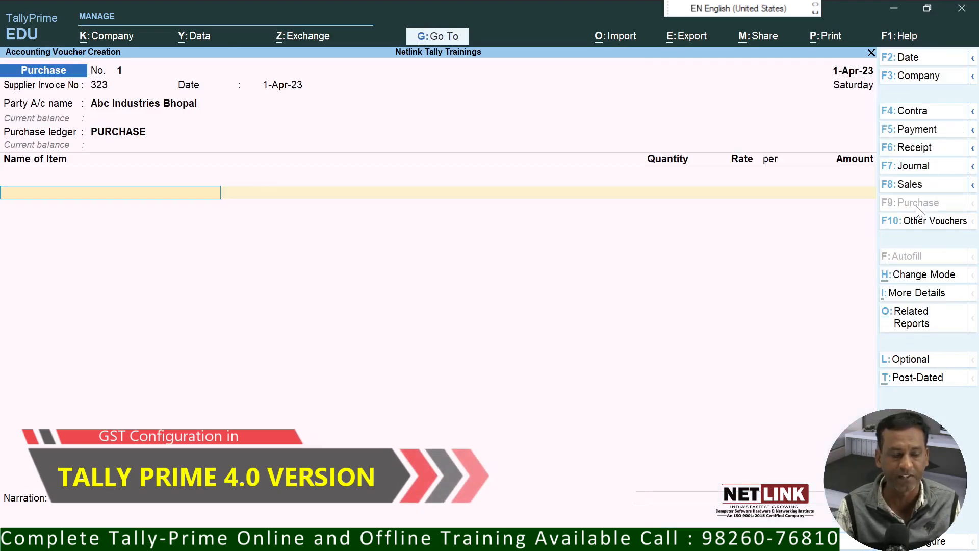
{"action": "key", "text": "BackSpace"}
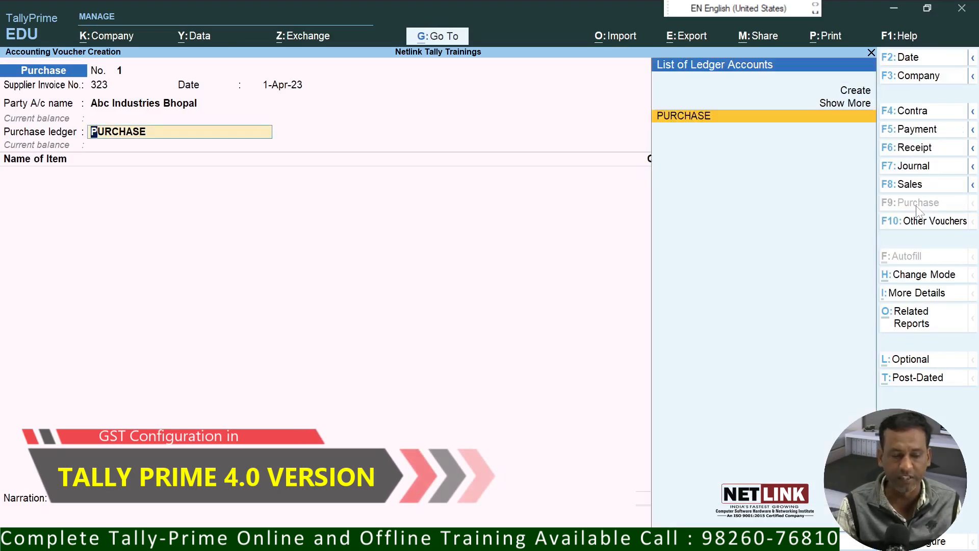
{"action": "key", "text": "Return"}
{"action": "key", "text": "BackSpace"}
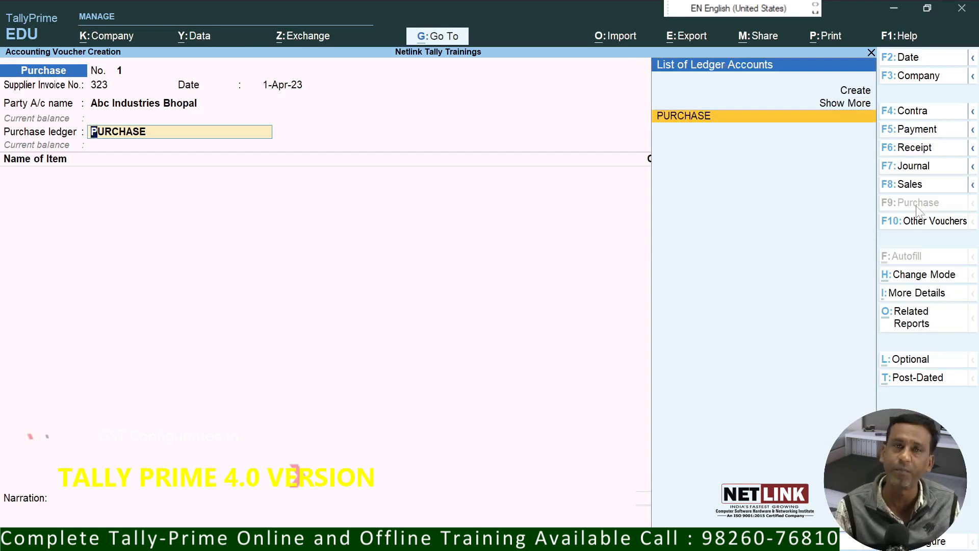
{"action": "key", "text": "Return"}
{"action": "key", "text": "BackSpace"}
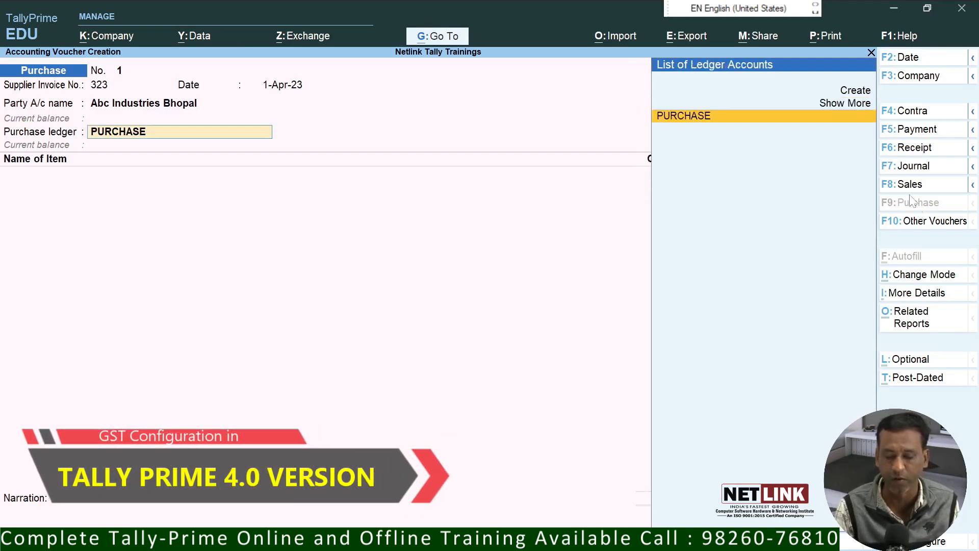
{"action": "key", "text": "F12"}
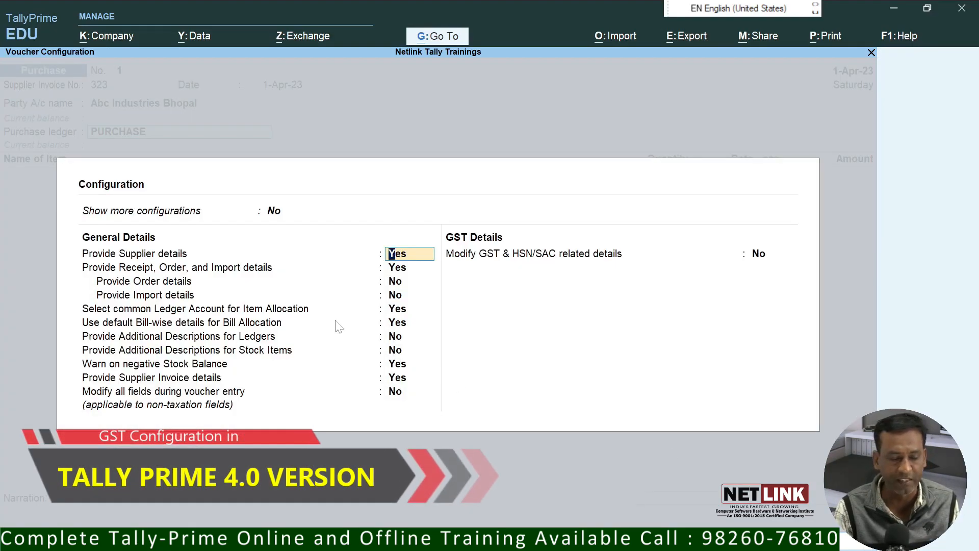
Step: Turn on Show more and Show all configurations and allow modifying GST & HSN/SAC details
{"action": "left_click", "coordinate": [271, 212]}
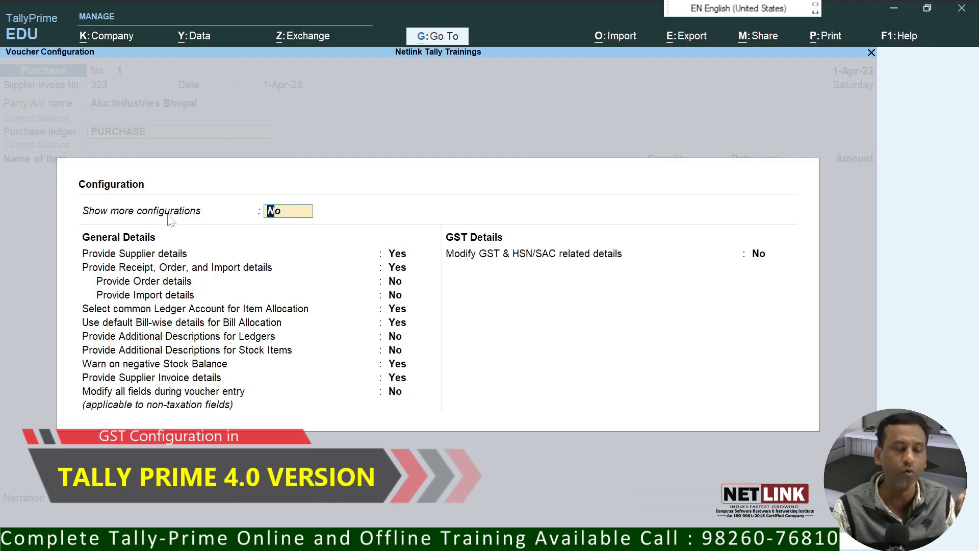
{"action": "type", "text": "Y"}
{"action": "key", "text": "Return"}
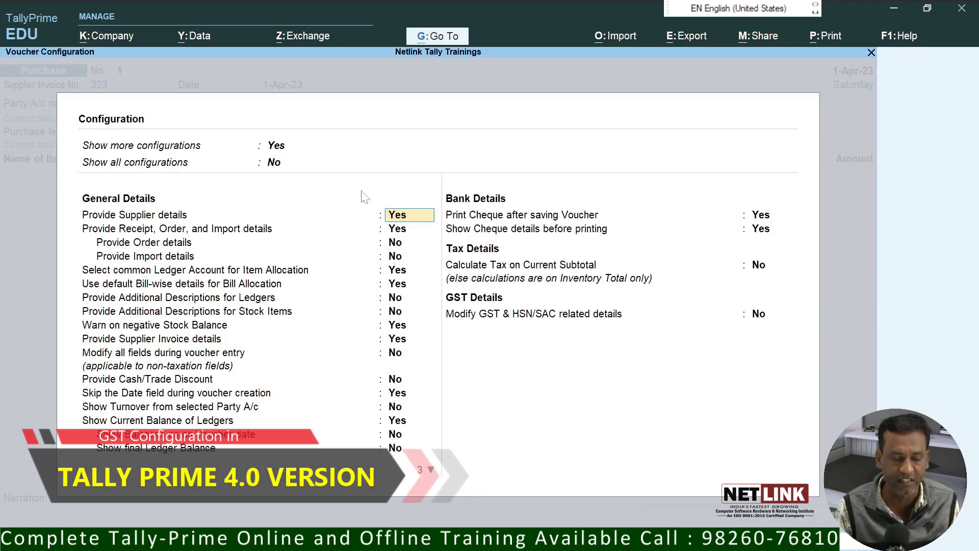
{"action": "key", "text": "Up"}
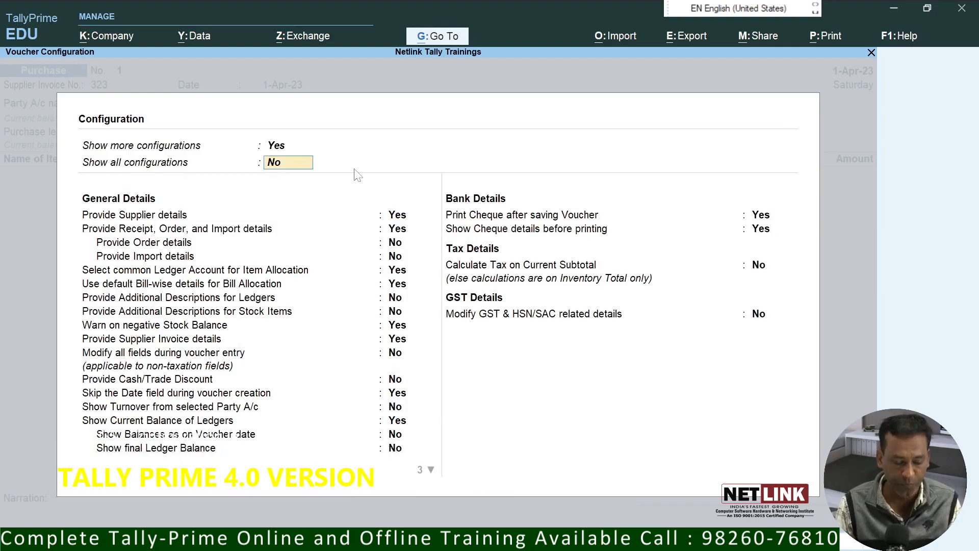
{"action": "type", "text": "Y"}
{"action": "key", "text": "Return"}
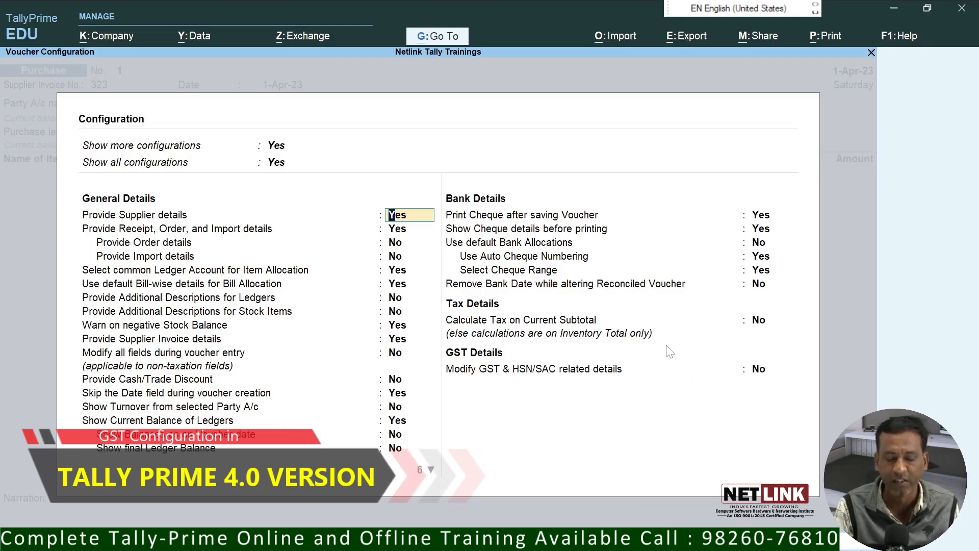
{"action": "key", "text": "Down"}
{"action": "key", "text": "Down"}
{"action": "key", "text": "Down"}
{"action": "key", "text": "Down"}
{"action": "key", "text": "Down"}
{"action": "key", "text": "Down"}
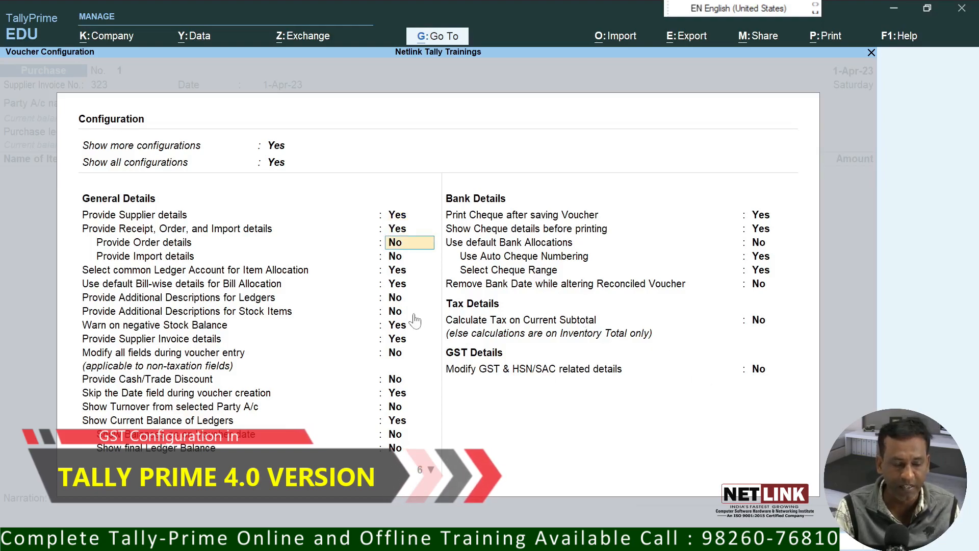
{"action": "key", "text": "Down"}
{"action": "key", "text": "Down"}
{"action": "key", "text": "Down"}
{"action": "key", "text": "Down"}
{"action": "key", "text": "Down"}
{"action": "key", "text": "Down"}
{"action": "key", "text": "Down"}
{"action": "key", "text": "Down"}
{"action": "key", "text": "Down"}
{"action": "key", "text": "Down"}
{"action": "key", "text": "Down"}
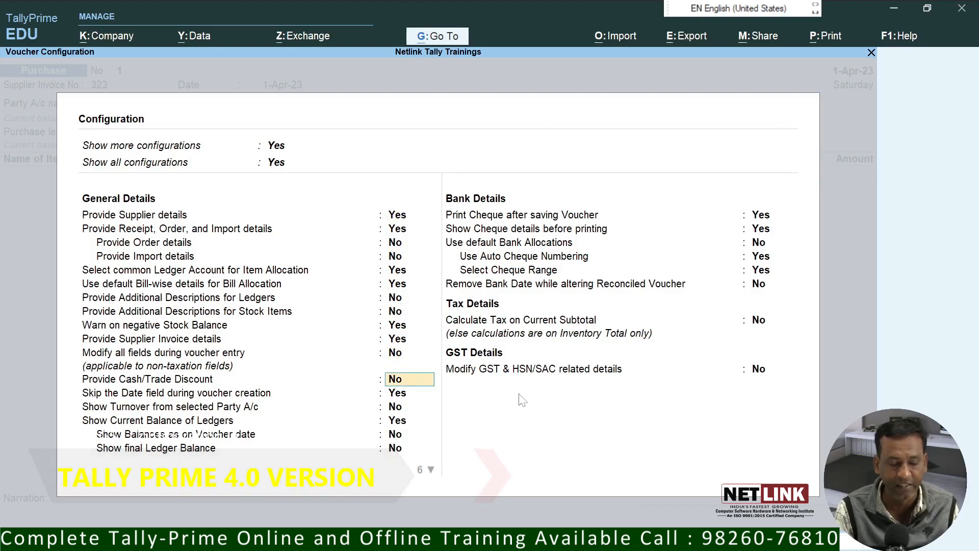
{"action": "key", "text": "Down"}
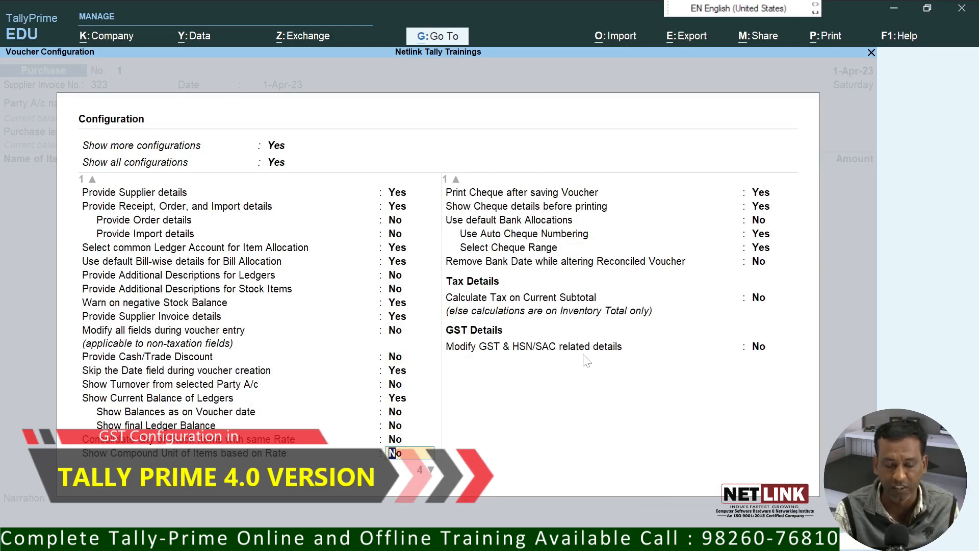
{"action": "left_click", "coordinate": [759, 348]}
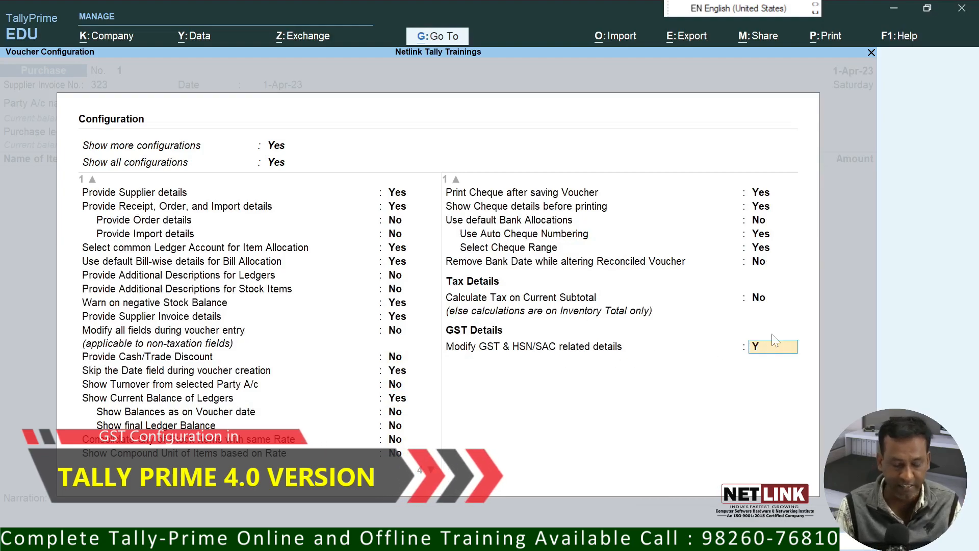
{"action": "type", "text": "Y"}
{"action": "key", "text": "Return"}
{"action": "key", "text": "Return"}
{"action": "key", "text": "BackSpace"}
Step: Enter BATA SHOES 7N as the first item, 1 PCS at rate 1,000
{"action": "key", "text": "Return"}
{"action": "key", "text": "Down"}
{"action": "key", "text": "Return"}
{"action": "type", "text": "1"}
{"action": "key", "text": "Return"}
{"action": "type", "text": "1,000"}
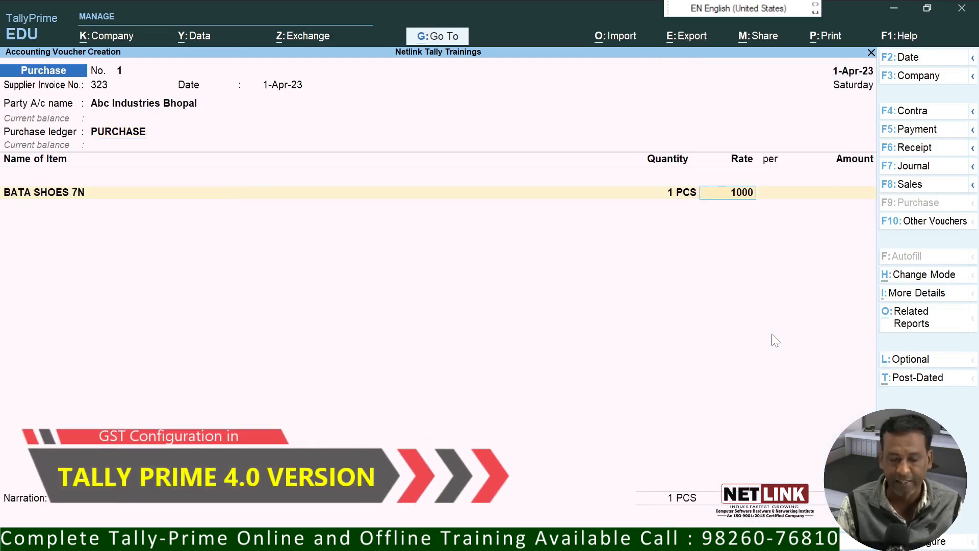
{"action": "key", "text": "Return"}
{"action": "key", "text": "Return"}
{"action": "key", "text": "Return"}
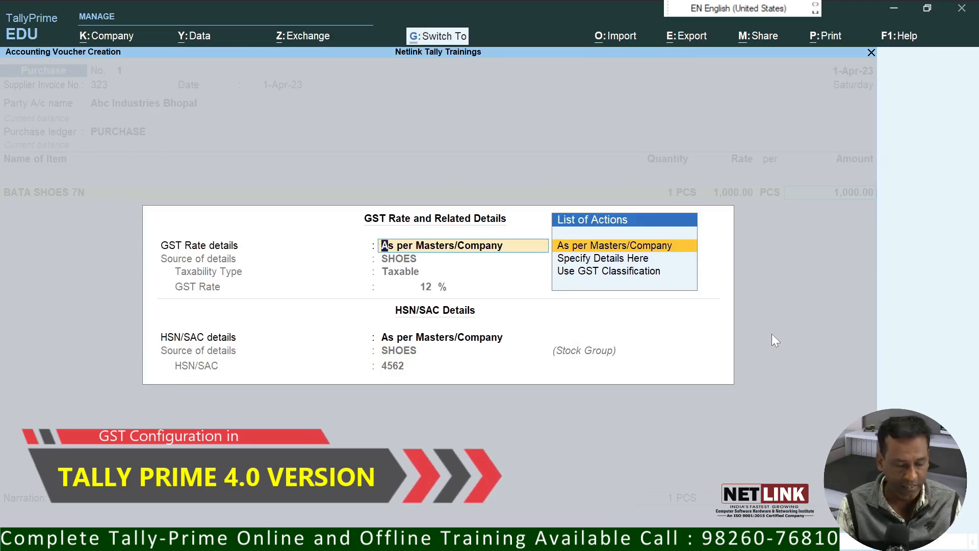
Step: Accept the shoes' 12% GST details and add CELLO STOOL, quantity 1 at 1,500
{"action": "key", "text": "ctrl+a"}
{"action": "type", "text": "A"}
{"action": "key", "text": "BackSpace"}
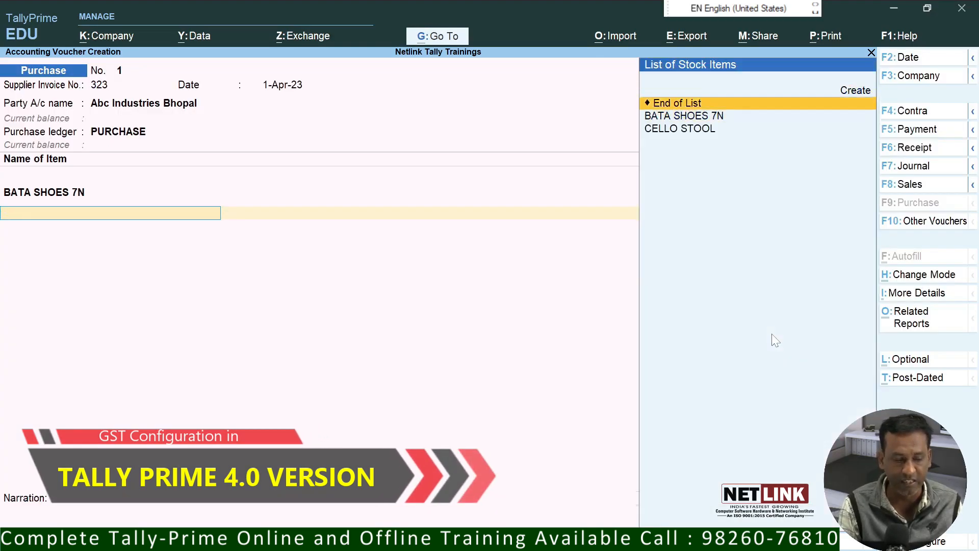
{"action": "key", "text": "Down"}
{"action": "key", "text": "Down"}
{"action": "key", "text": "Return"}
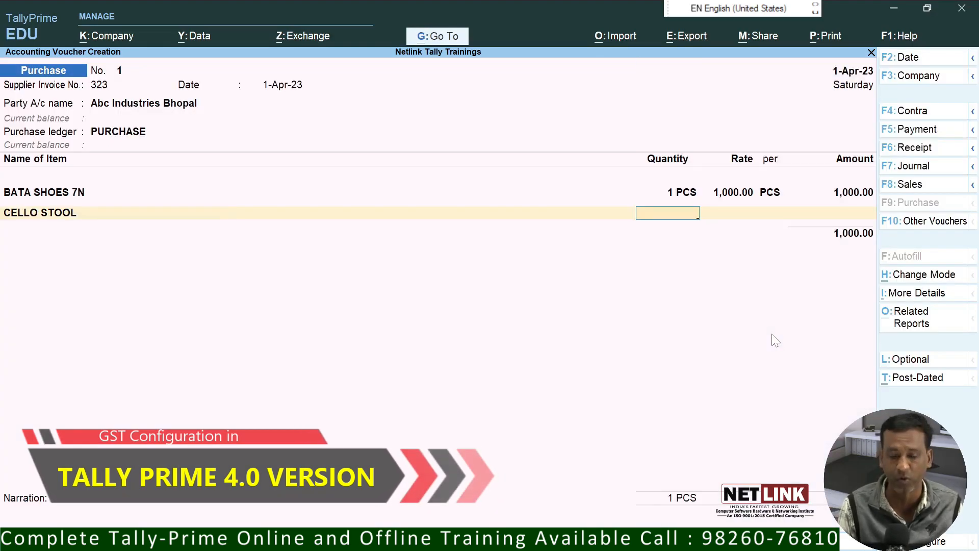
{"action": "type", "text": "1"}
{"action": "key", "text": "Return"}
{"action": "type", "text": "1,50"}
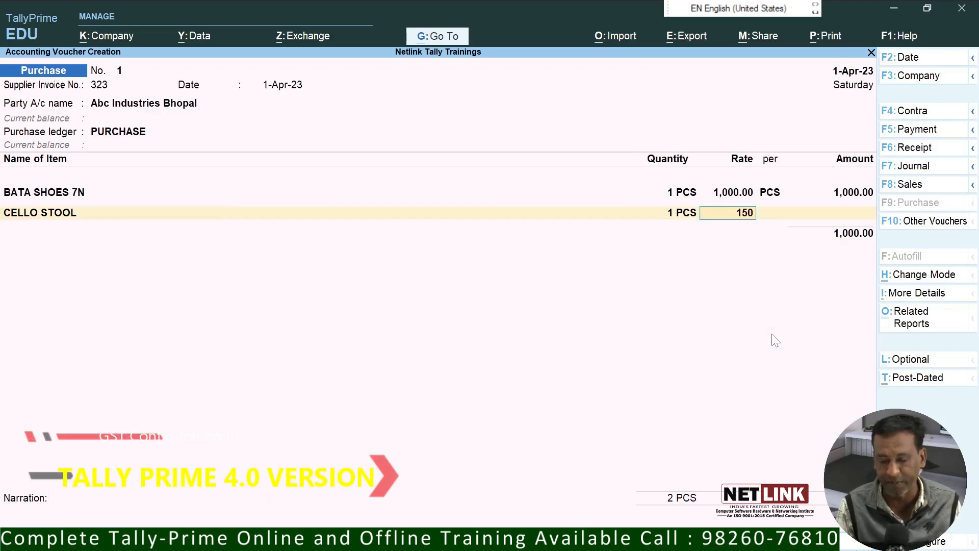
{"action": "type", "text": "0"}
{"action": "key", "text": "Return"}
{"action": "key", "text": "Return"}
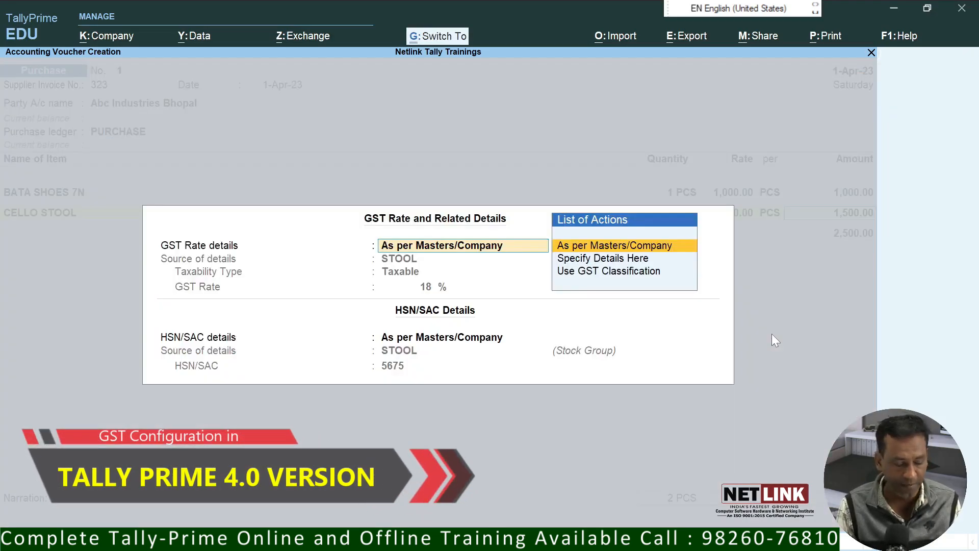
{"action": "key", "text": "Return"}
Step: Add CGST and SGST ledgers of 195 each and confirm saving Purchase voucher 1
{"action": "key", "text": "Return"}
{"action": "type", "text": "C"}
{"action": "key", "text": "Return"}
{"action": "key", "text": "Return"}
{"action": "type", "text": "SG"}
{"action": "key", "text": "Return"}
{"action": "key", "text": "Return"}
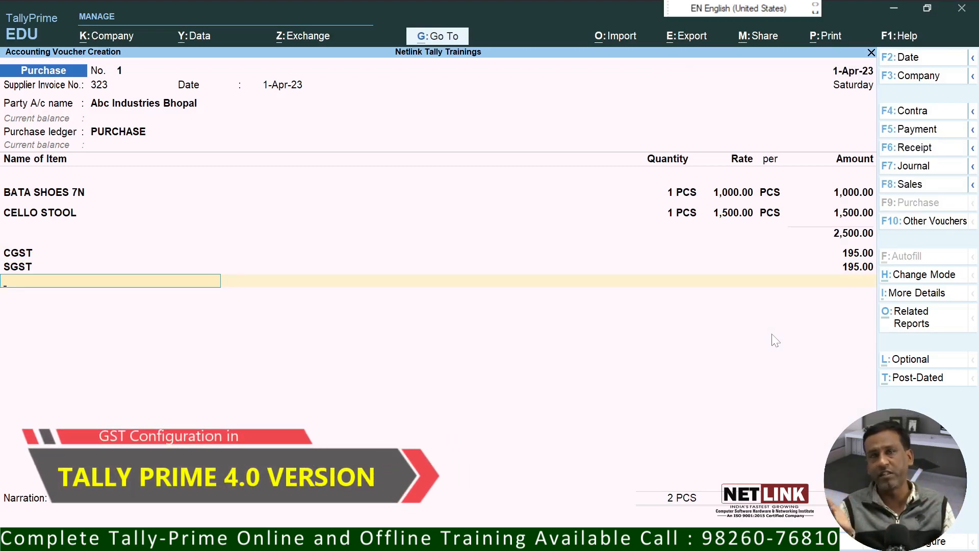
{"action": "key", "text": "Return"}
{"action": "key", "text": "Return"}
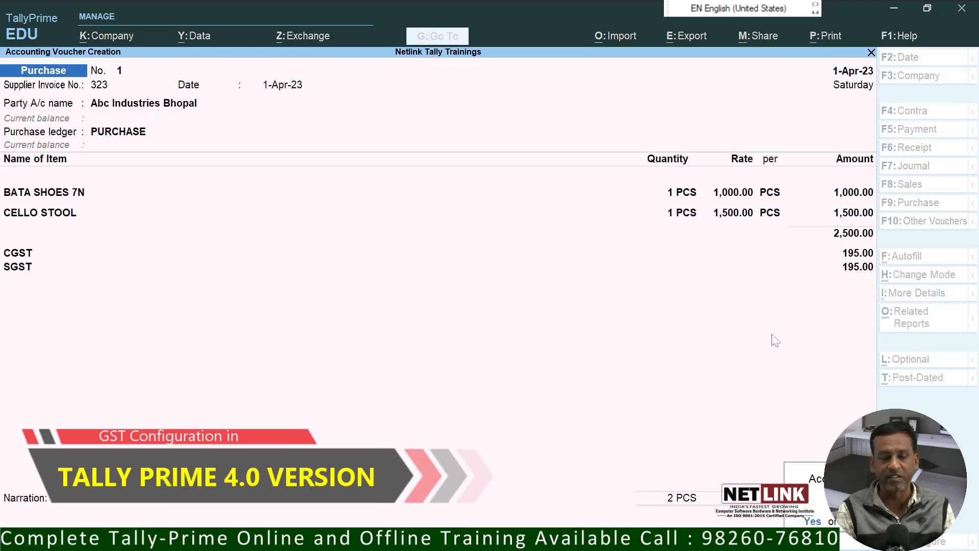
{"action": "key", "text": "Return"}
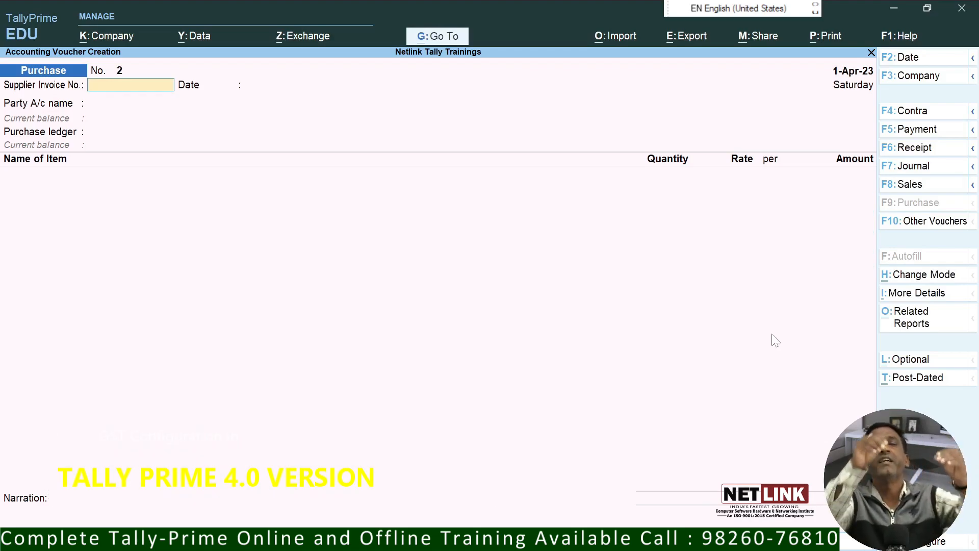
Step: Start a Sales voucher for Raviraj Industries Indore using the SALES ledger
{"action": "left_click", "coordinate": [920, 186]}
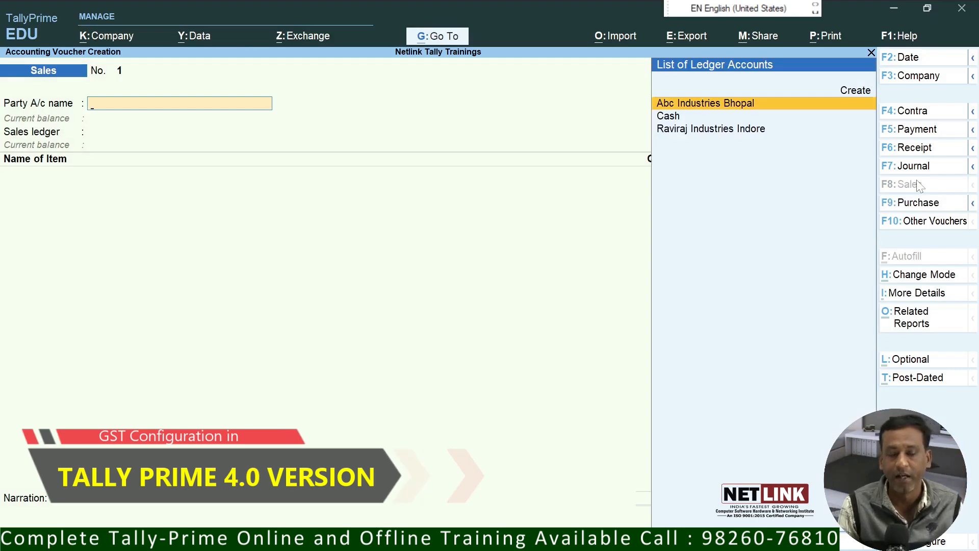
{"action": "key", "text": "Down"}
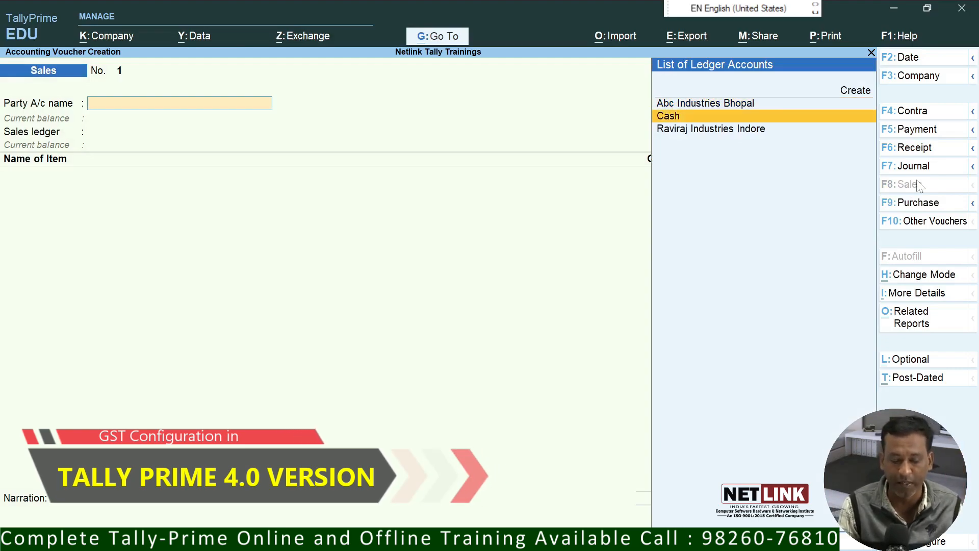
{"action": "key", "text": "Down"}
{"action": "key", "text": "Return"}
{"action": "key", "text": "ctrl+a"}
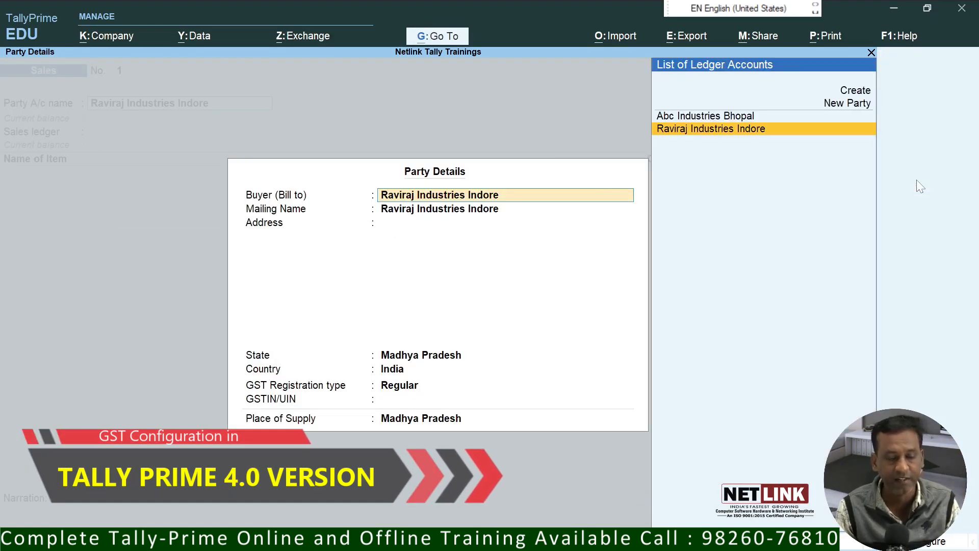
{"action": "key", "text": "ctrl+a"}
{"action": "key", "text": "Return"}
Step: Add BATA SHOES 7N, quantity 1 at 1,500, with GST and HSN from masters
{"action": "type", "text": "A"}
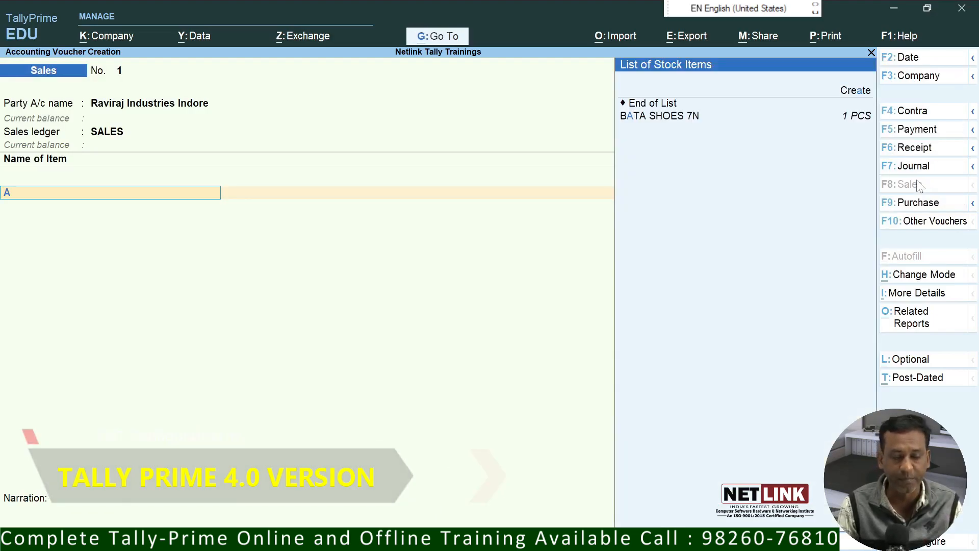
{"action": "key", "text": "Down"}
{"action": "key", "text": "Return"}
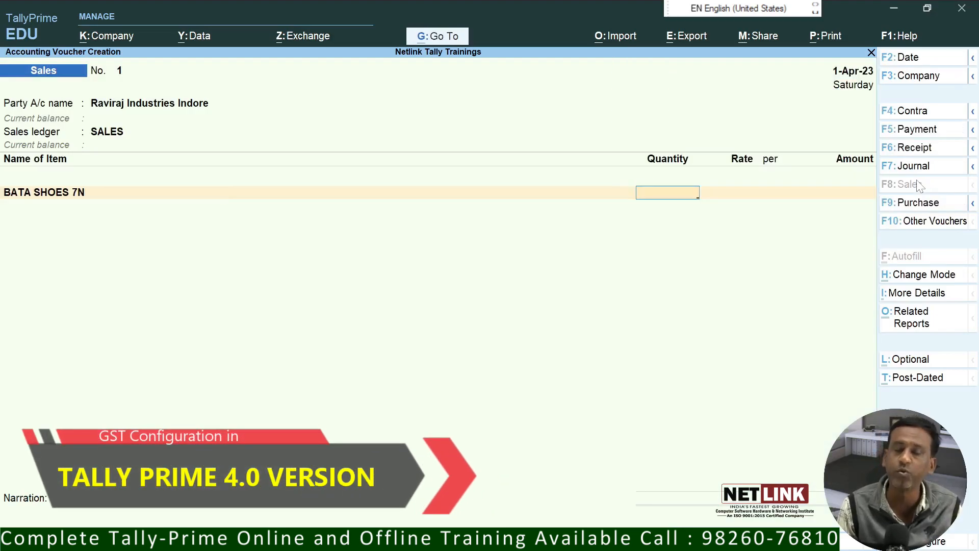
{"action": "key", "text": "Return"}
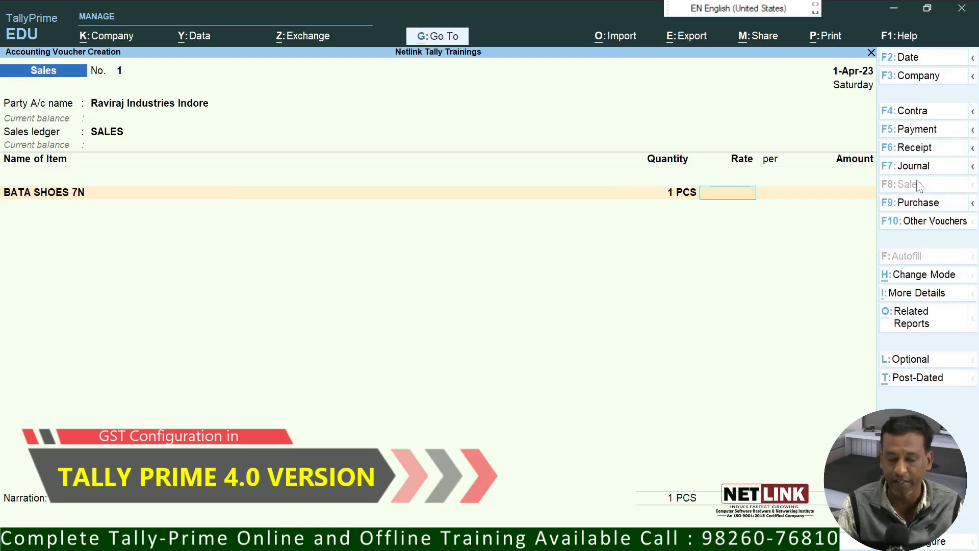
{"action": "type", "text": "1,500"}
{"action": "key", "text": "Return"}
{"action": "key", "text": "Return"}
{"action": "key", "text": "Return"}
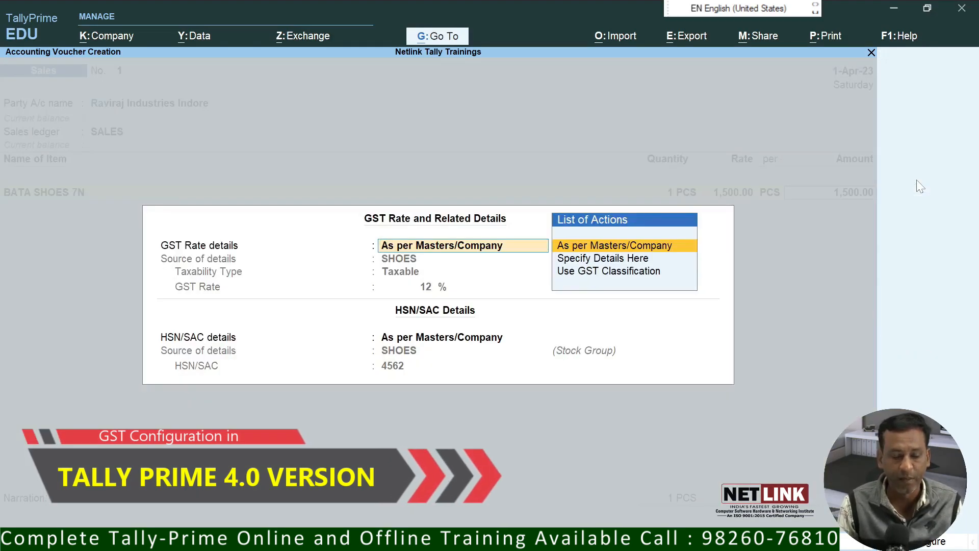
{"action": "key", "text": "Return"}
{"action": "key", "text": "Return"}
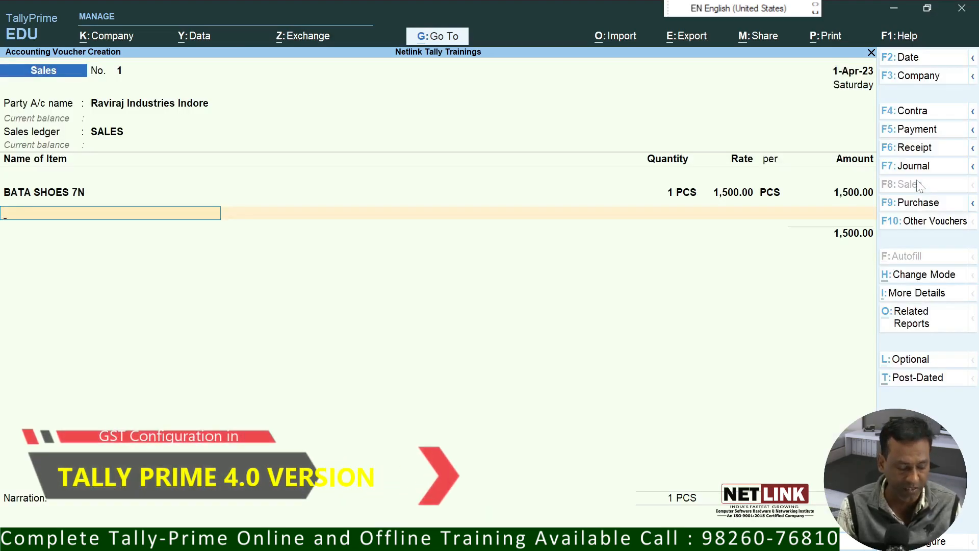
Step: Add CELLO STOOL, quantity 1 at 2,500, accepting its GST details
{"action": "type", "text": "C"}
{"action": "key", "text": "Return"}
{"action": "type", "text": "1"}
{"action": "key", "text": "Return"}
{"action": "type", "text": "2,500"}
{"action": "key", "text": "Return"}
{"action": "key", "text": "Return"}
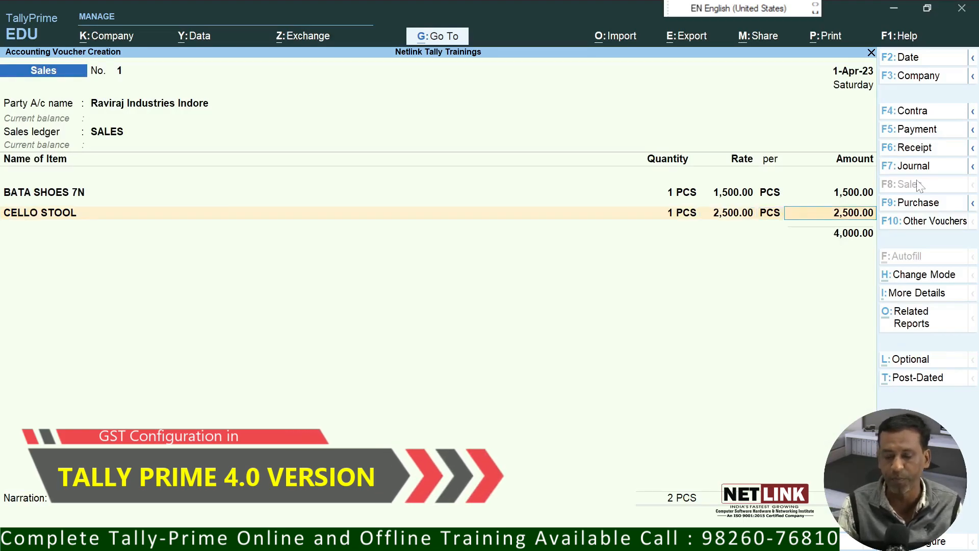
{"action": "key", "text": "Return"}
{"action": "key", "text": "Return"}
Step: Add CGST and SGST ledgers of 315 each to complete the totals
{"action": "key", "text": "Return"}
{"action": "type", "text": "c"}
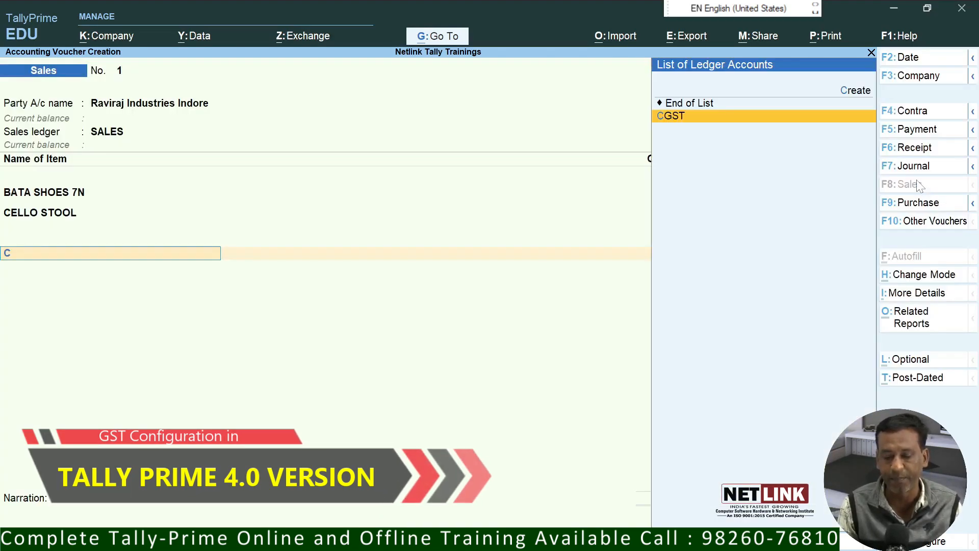
{"action": "key", "text": "Return"}
{"action": "key", "text": "Return"}
{"action": "type", "text": "s"}
{"action": "key", "text": "Return"}
{"action": "key", "text": "Return"}
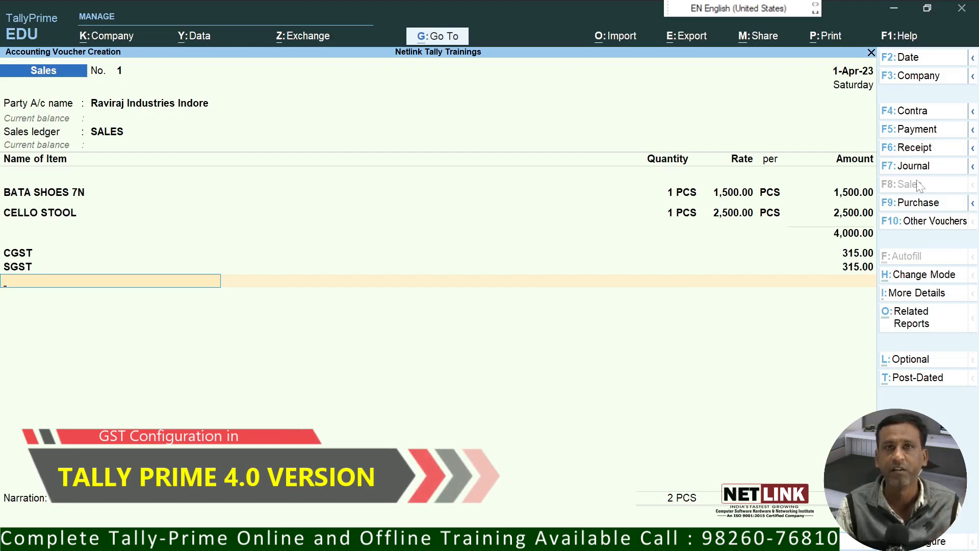
{"action": "key", "text": "Return"}
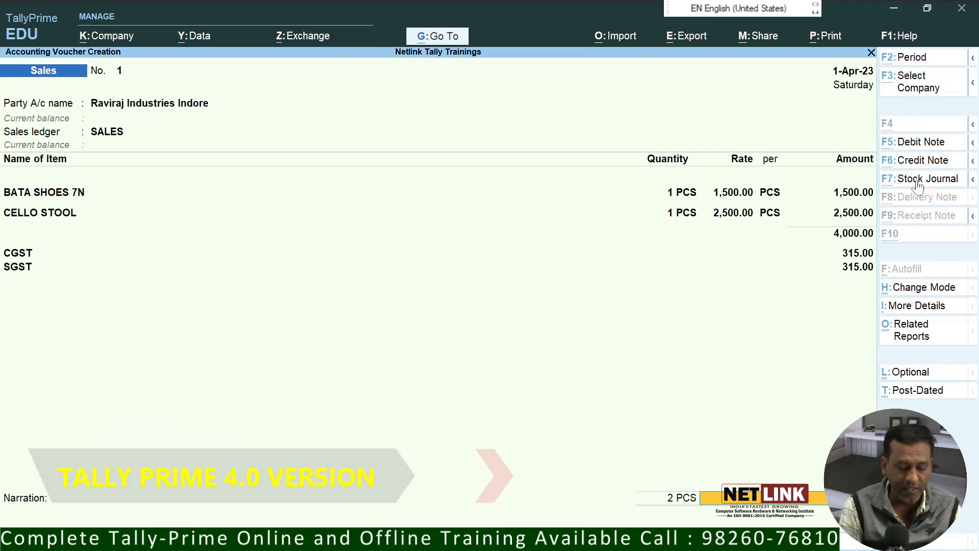
{"action": "key", "text": "alt+p"}
Step: Preview the current voucher's Tax Invoice zoomed to full width, then return to print settings
{"action": "key", "text": "Return"}
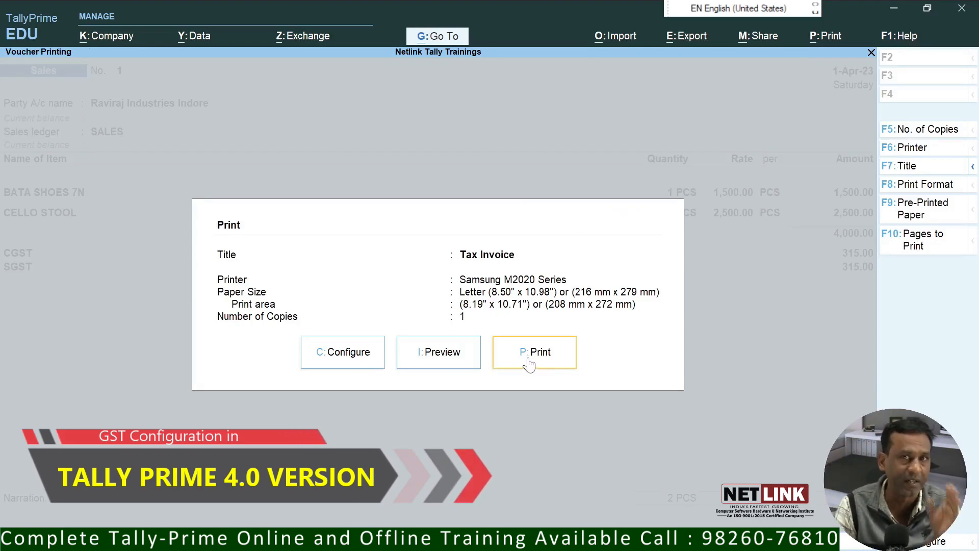
{"action": "left_click", "coordinate": [451, 362]}
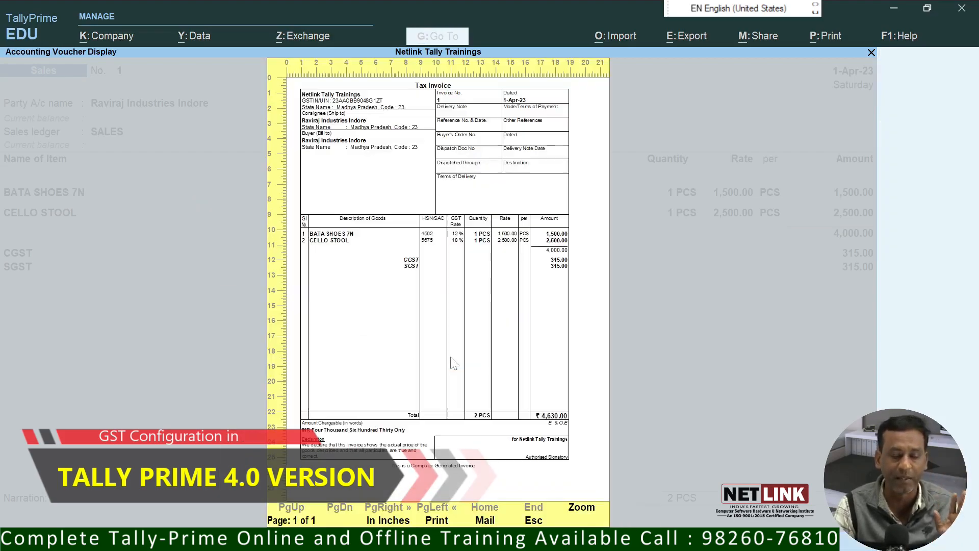
{"action": "left_click", "coordinate": [582, 508]}
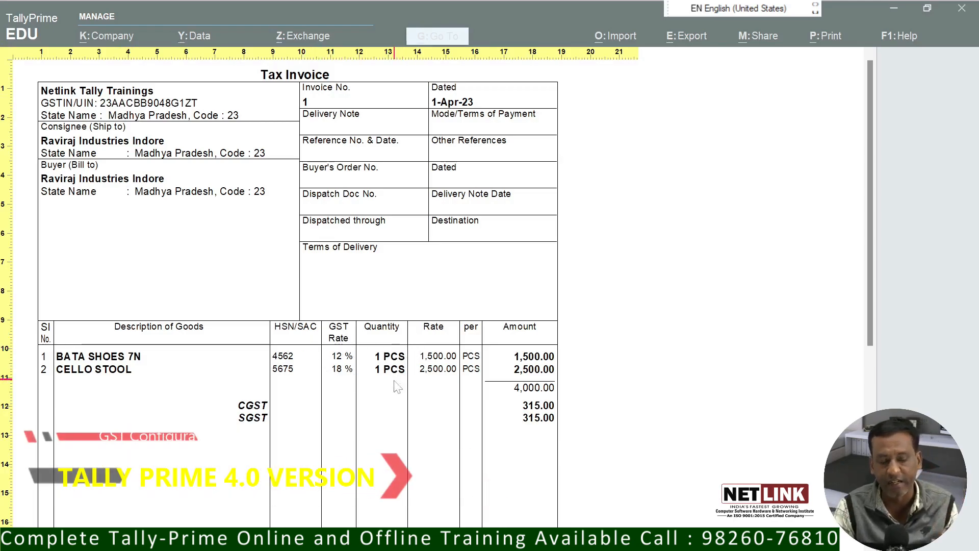
{"action": "scroll", "coordinate": [977, 289], "scroll_direction": "down", "scroll_amount": 1}
{"action": "left_click_drag", "start_coordinate": [873, 300], "coordinate": [838, 258]}
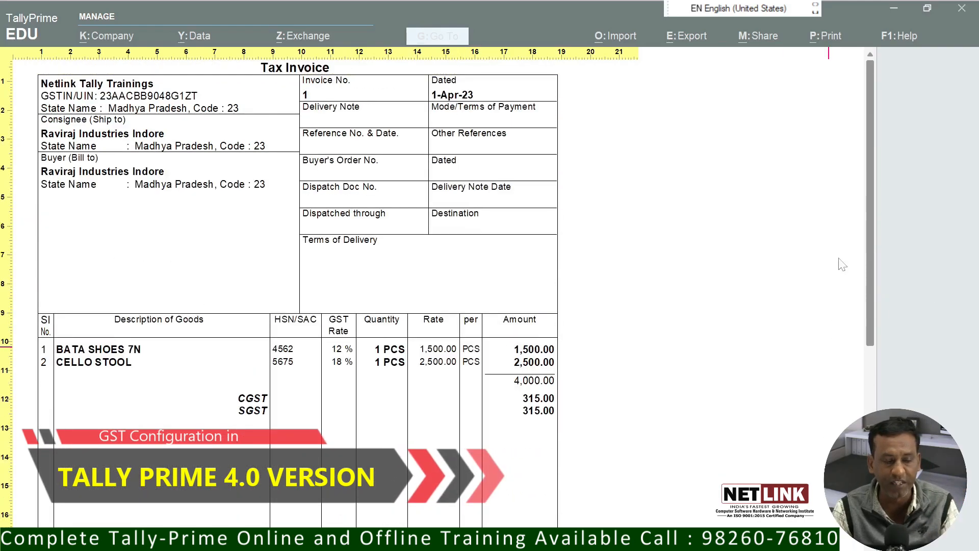
{"action": "key", "text": "Escape"}
{"action": "key", "text": "Escape"}
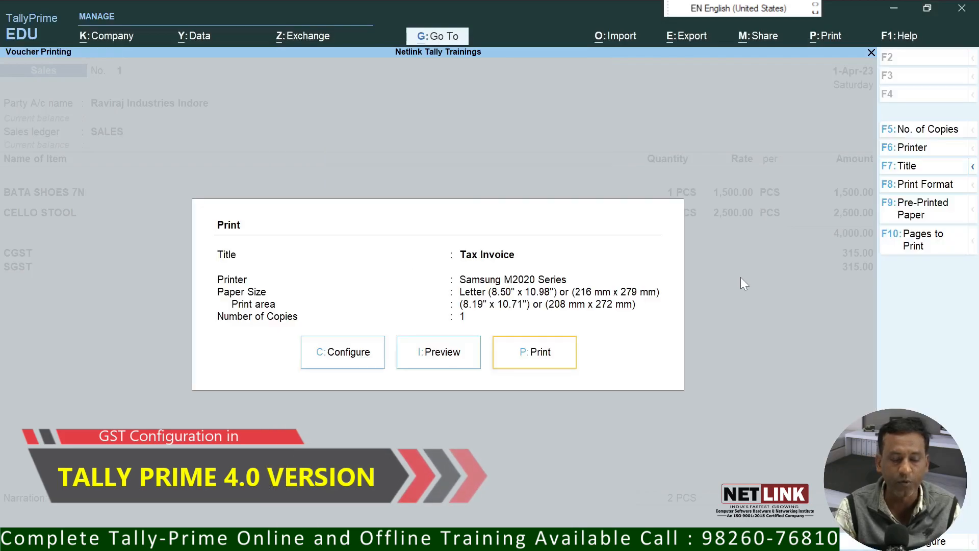
{"action": "left_click", "coordinate": [344, 367]}
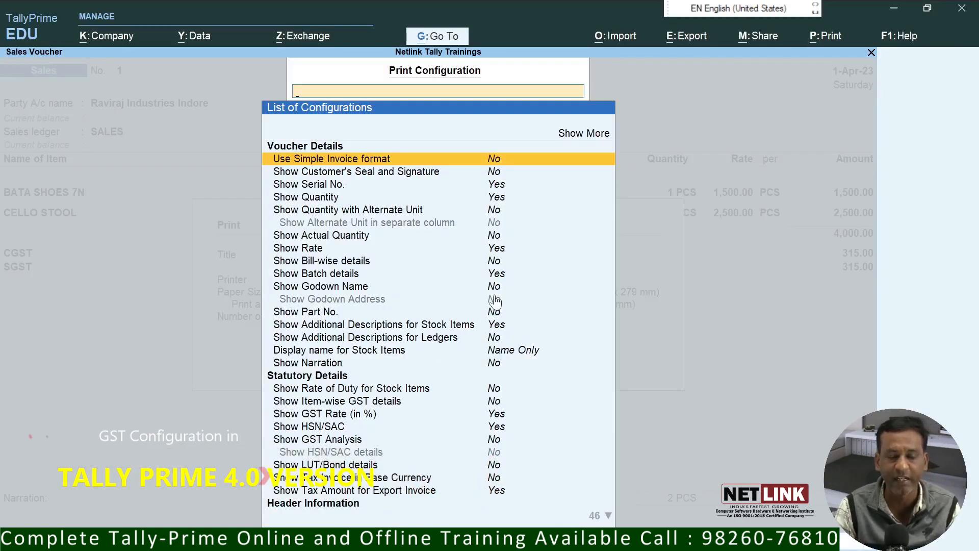
{"action": "key", "text": "Down"}
{"action": "key", "text": "Down"}
{"action": "key", "text": "Down"}
{"action": "key", "text": "Down"}
{"action": "key", "text": "Down"}
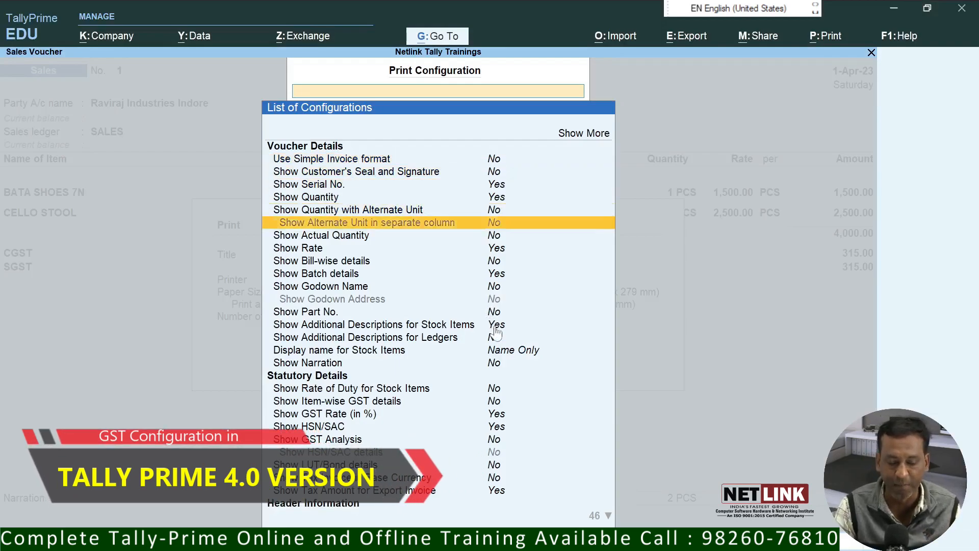
{"action": "key", "text": "Down"}
{"action": "key", "text": "Down"}
{"action": "key", "text": "Down"}
{"action": "key", "text": "Down"}
{"action": "key", "text": "Down"}
{"action": "key", "text": "Down"}
{"action": "key", "text": "Down"}
{"action": "key", "text": "Down"}
{"action": "key", "text": "Down"}
{"action": "key", "text": "Down"}
{"action": "key", "text": "Down"}
{"action": "key", "text": "Down"}
{"action": "key", "text": "Down"}
{"action": "key", "text": "Down"}
{"action": "key", "text": "Down"}
{"action": "key", "text": "Down"}
{"action": "key", "text": "Down"}
{"action": "key", "text": "Down"}
{"action": "key", "text": "Down"}
{"action": "key", "text": "Down"}
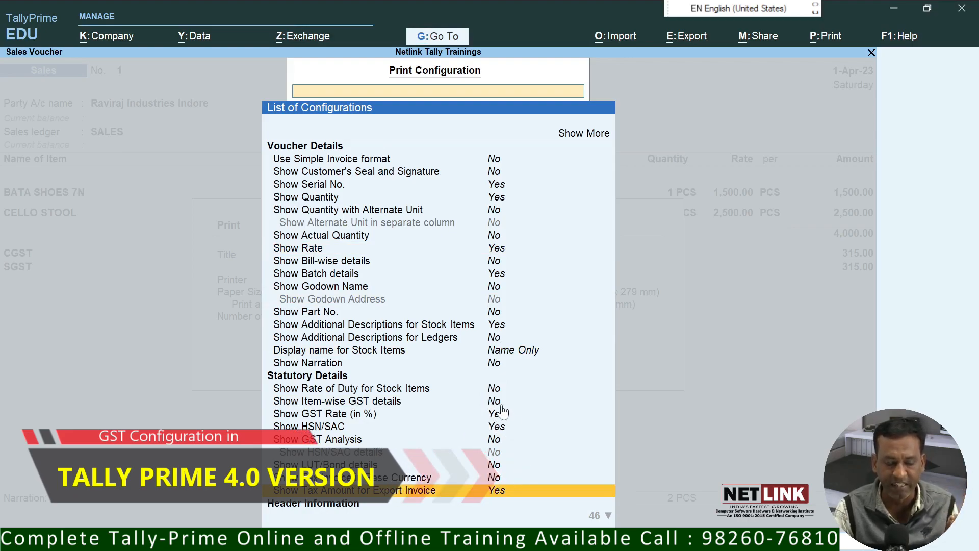
{"action": "type", "text": "Y"}
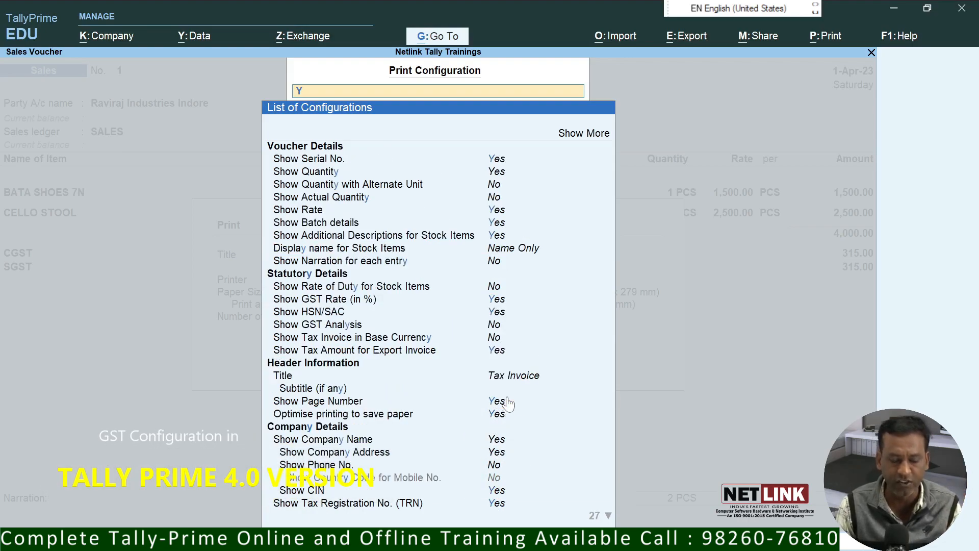
{"action": "key", "text": "Escape"}
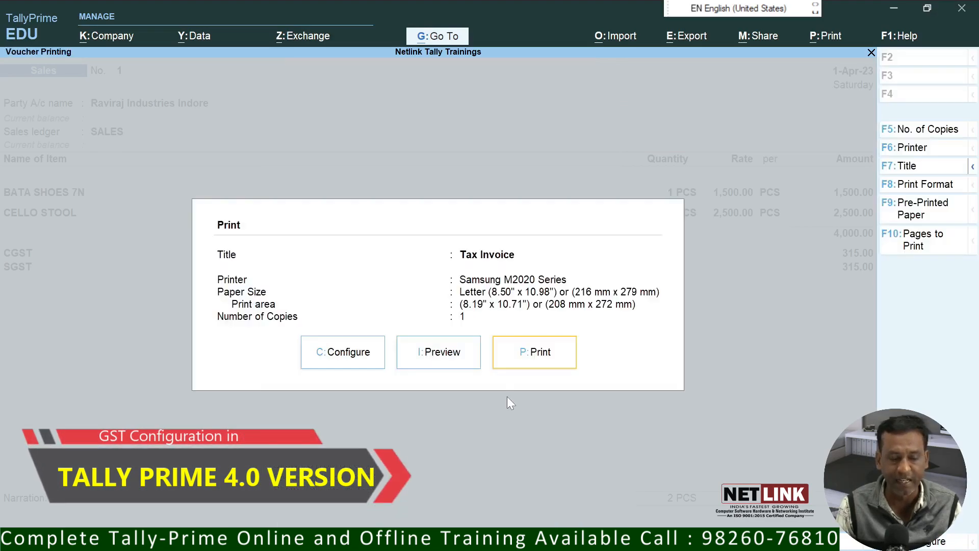
{"action": "left_click", "coordinate": [464, 345]}
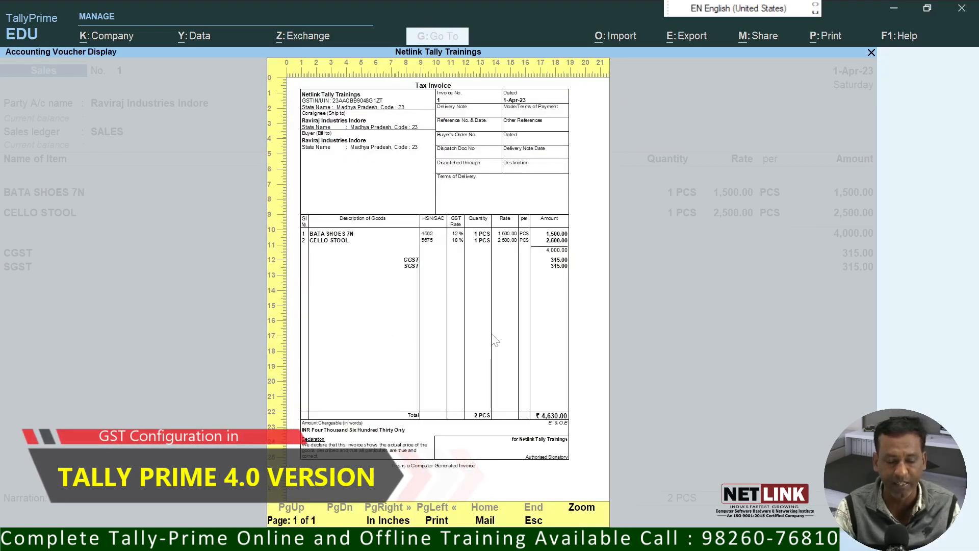
{"action": "left_click", "coordinate": [581, 508]}
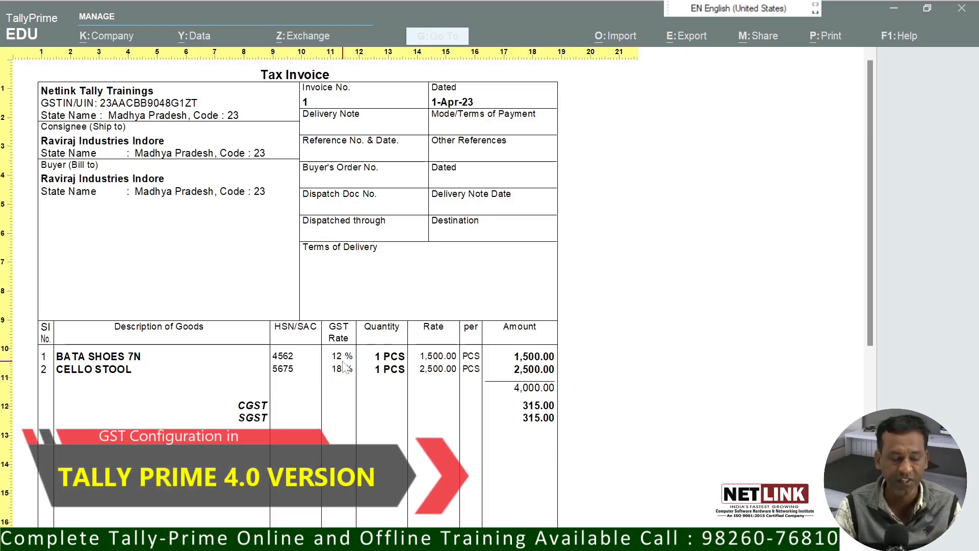
{"action": "left_click", "coordinate": [398, 377]}
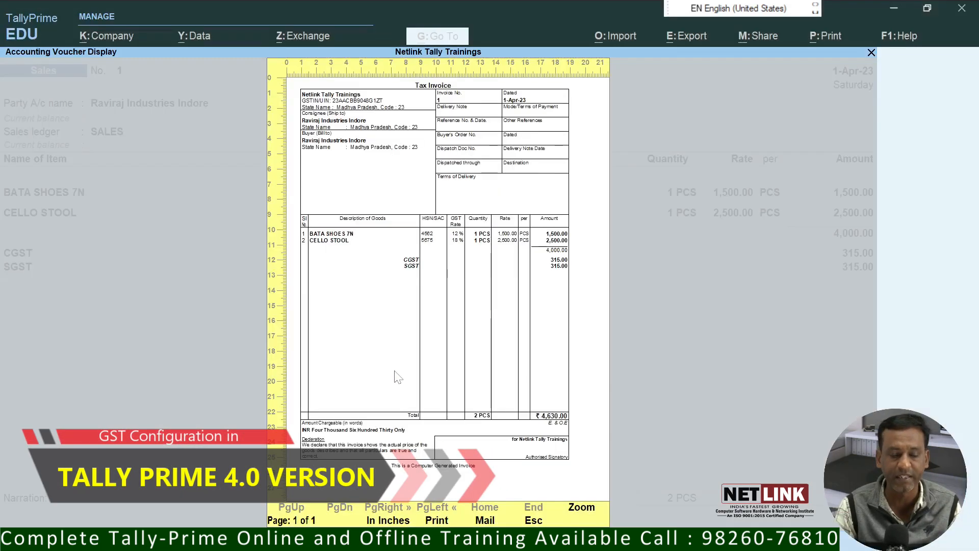
Step: Close printing, step through every field of Sales voucher 1 and save it
{"action": "key", "text": "Escape"}
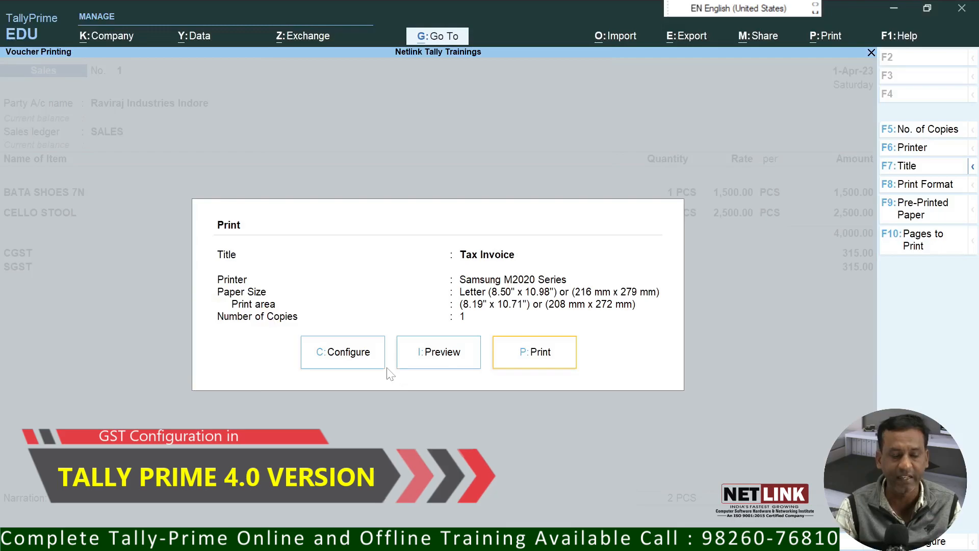
{"action": "key", "text": "Escape"}
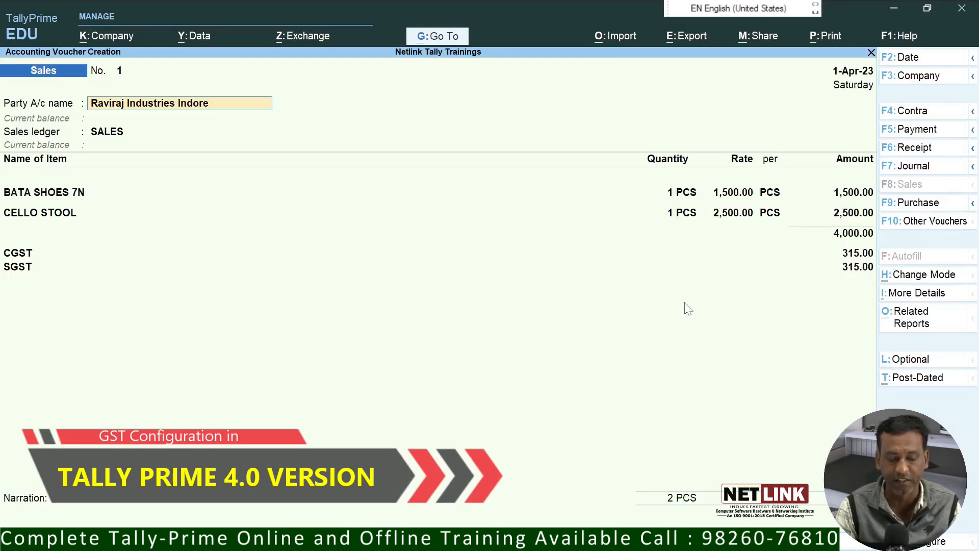
{"action": "key", "text": "Return"}
{"action": "key", "text": "Return"}
{"action": "key", "text": "Return"}
{"action": "key", "text": "Return"}
{"action": "key", "text": "Return"}
{"action": "key", "text": "Return"}
{"action": "key", "text": "Return"}
{"action": "key", "text": "Return"}
{"action": "key", "text": "Return"}
{"action": "key", "text": "Return"}
{"action": "key", "text": "Return"}
{"action": "key", "text": "Return"}
{"action": "key", "text": "Return"}
{"action": "key", "text": "Return"}
{"action": "key", "text": "Return"}
{"action": "key", "text": "Return"}
{"action": "key", "text": "Return"}
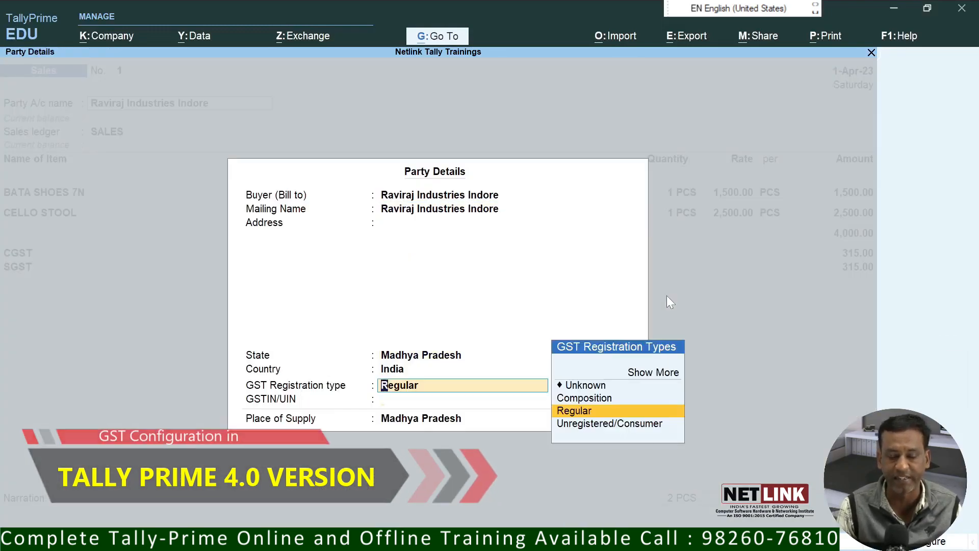
{"action": "key", "text": "Return"}
{"action": "key", "text": "Return"}
{"action": "key", "text": "Return"}
{"action": "key", "text": "Return"}
{"action": "key", "text": "Return"}
{"action": "key", "text": "Return"}
{"action": "key", "text": "Return"}
{"action": "key", "text": "Return"}
{"action": "key", "text": "Return"}
{"action": "key", "text": "Return"}
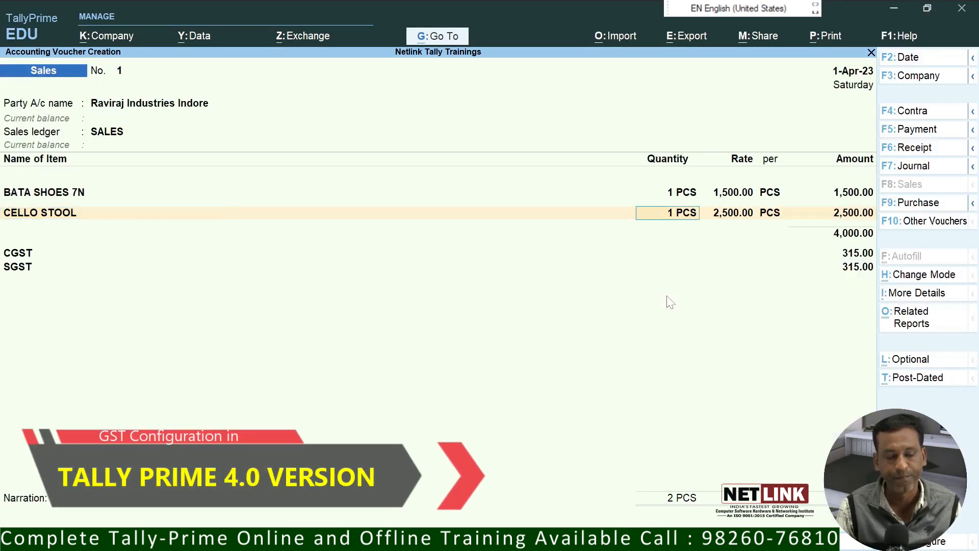
{"action": "key", "text": "Return"}
{"action": "key", "text": "Return"}
{"action": "key", "text": "Return"}
{"action": "key", "text": "Return"}
{"action": "key", "text": "Return"}
{"action": "key", "text": "Return"}
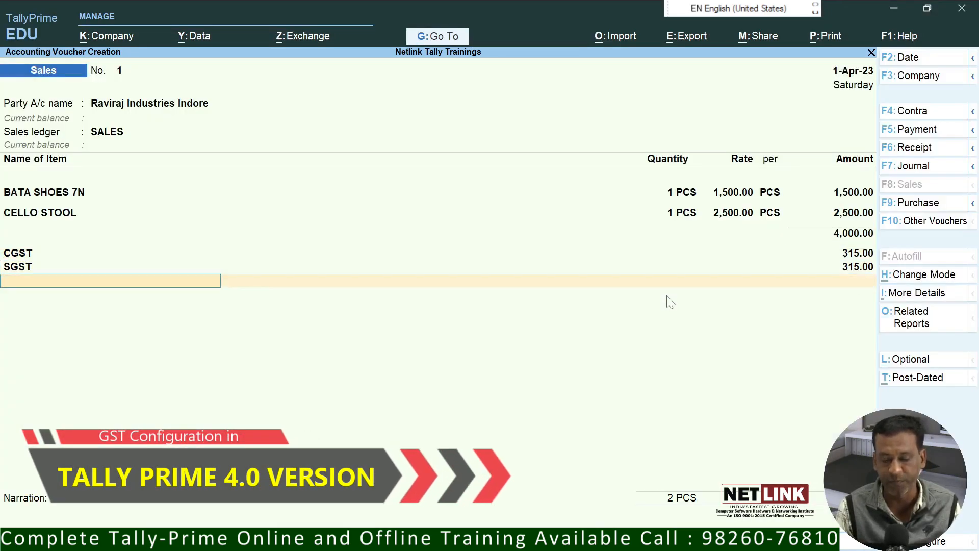
{"action": "key", "text": "Return"}
{"action": "key", "text": "Return"}
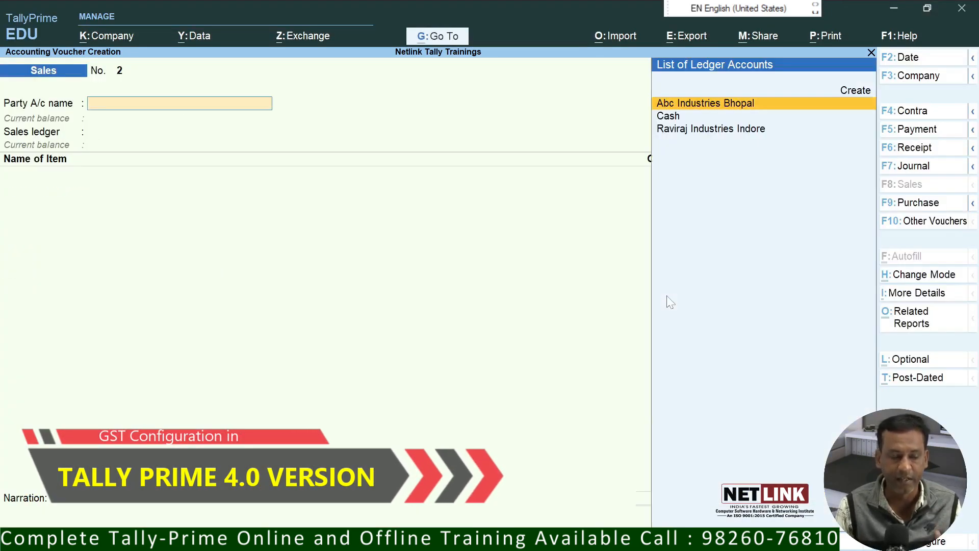